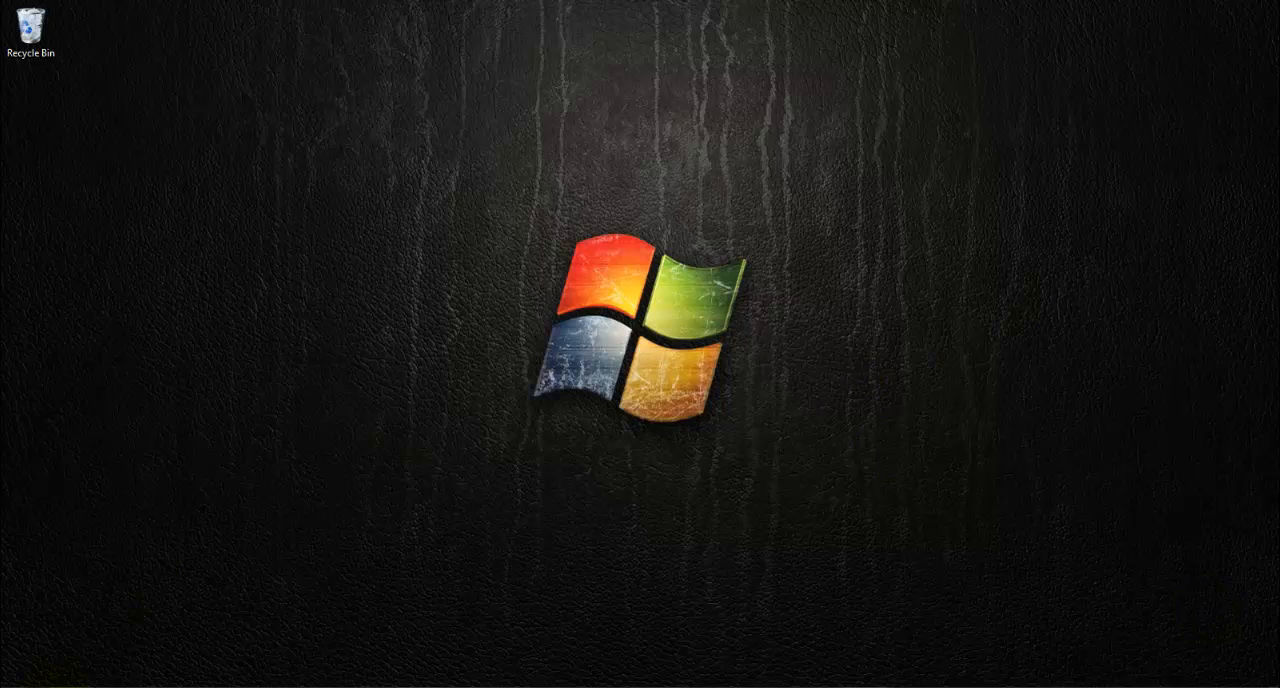
Step: Open the KC3 v1.0.11 (J:) drive, launch KC3.EXE and maximize its window
{"action": "key", "text": "super"}
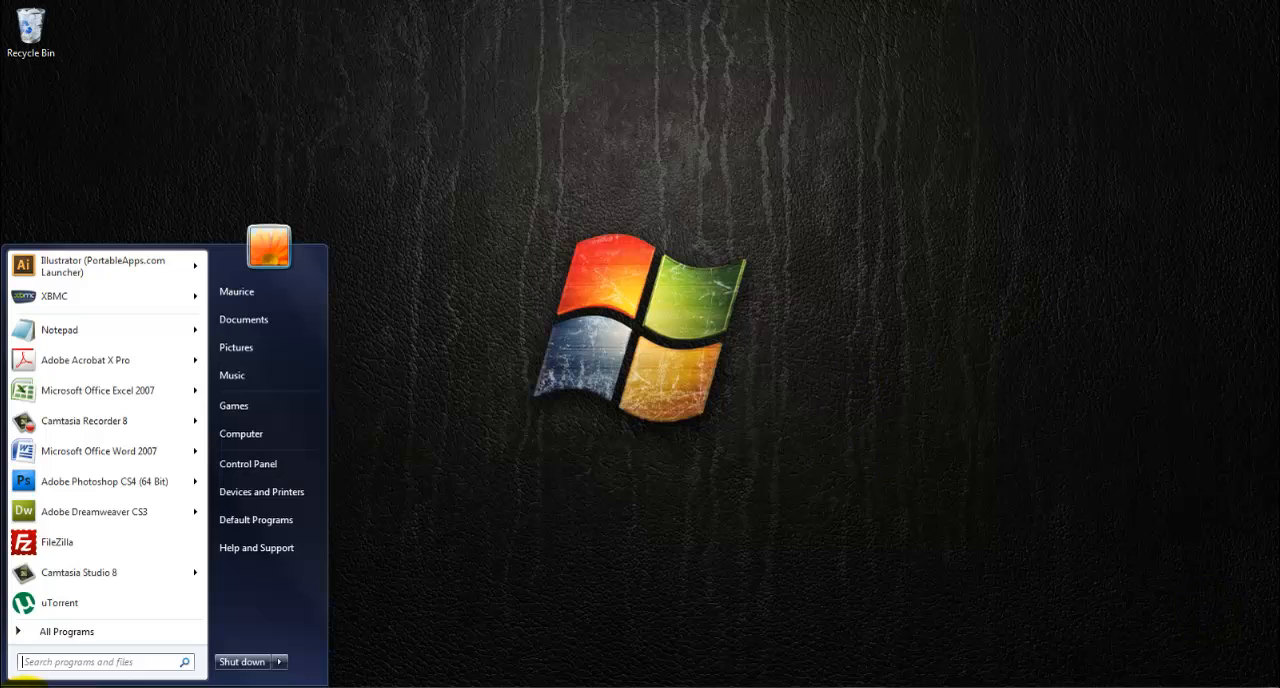
{"action": "left_click", "coordinate": [281, 434]}
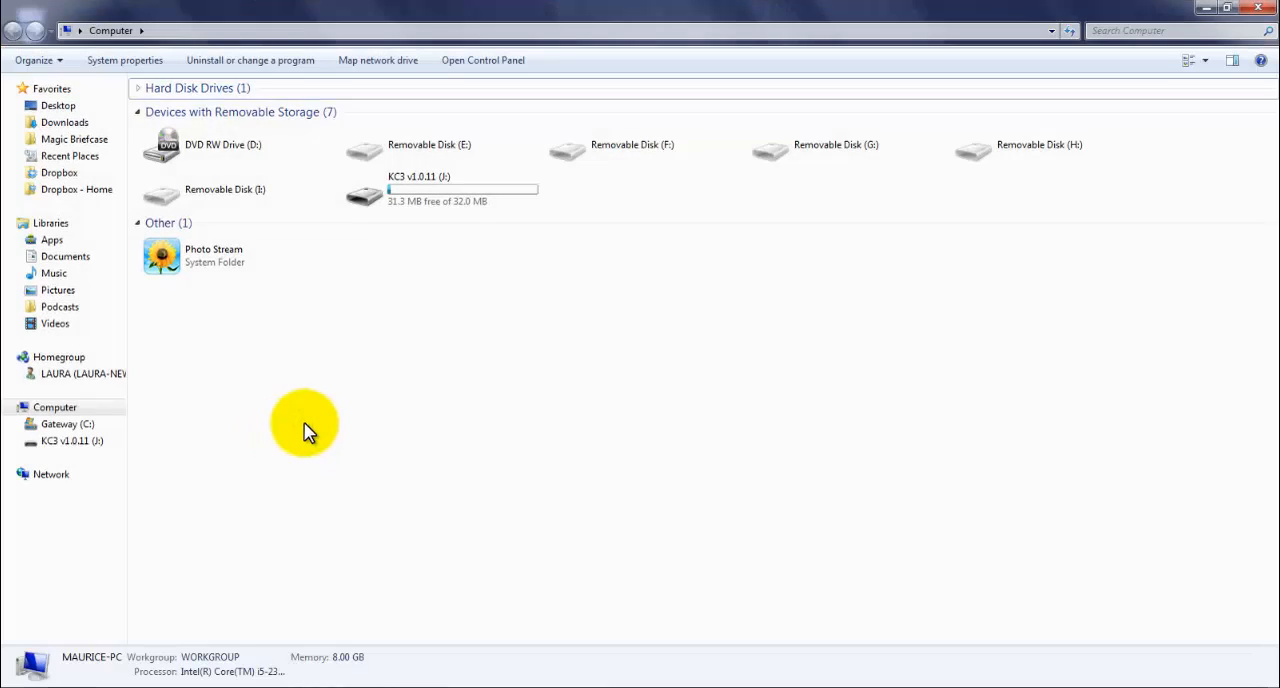
{"action": "double_click", "coordinate": [476, 196]}
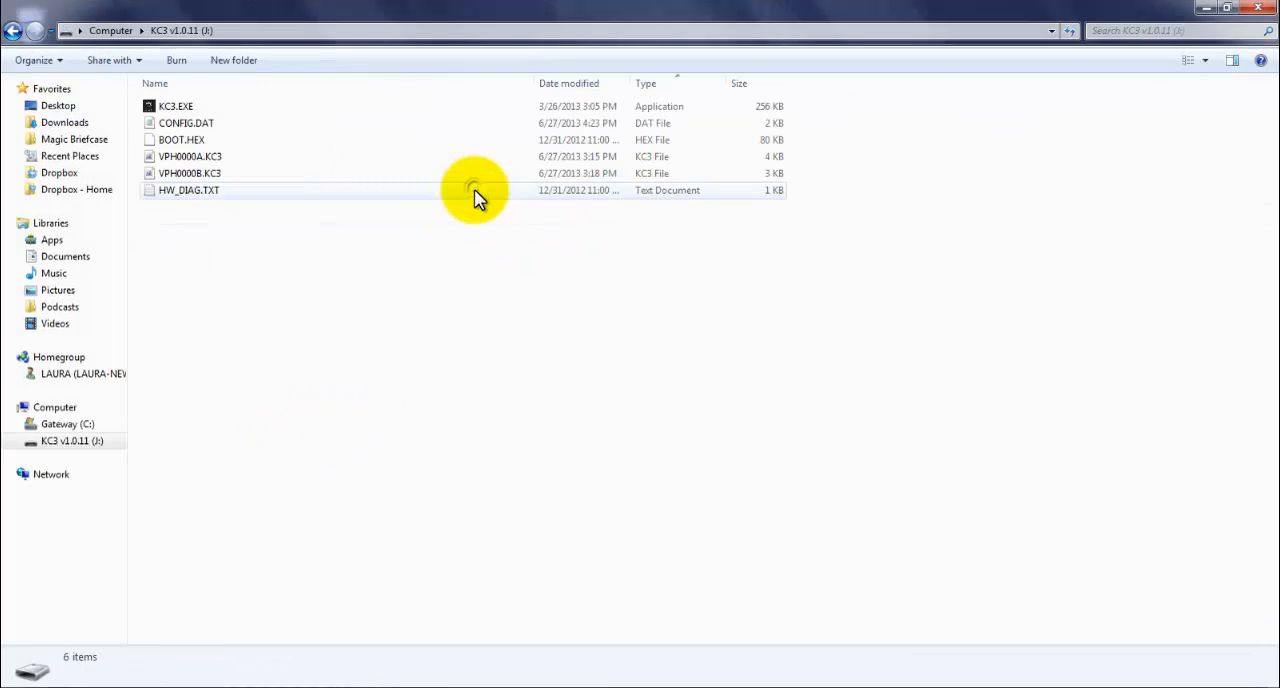
{"action": "double_click", "coordinate": [268, 108]}
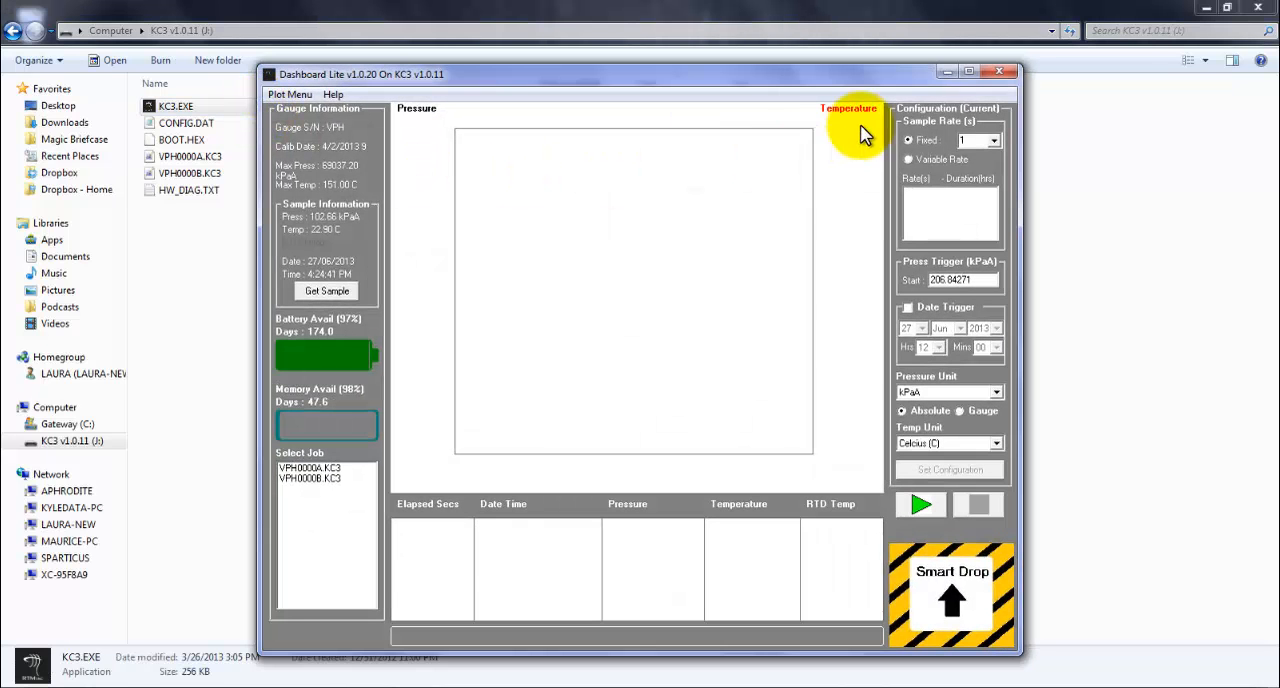
{"action": "left_click", "coordinate": [975, 72]}
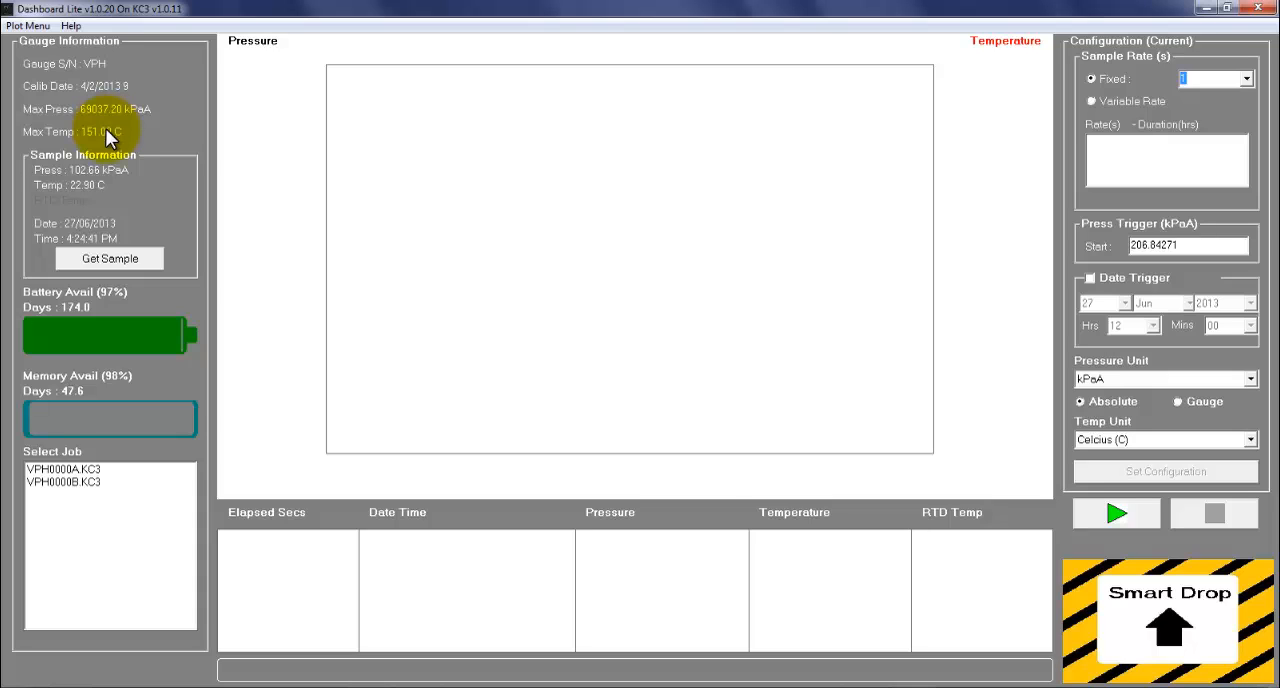
Step: Take a fresh pressure and temperature sample from the gauge and dismiss the AutoPlay prompt
{"action": "left_click", "coordinate": [116, 259]}
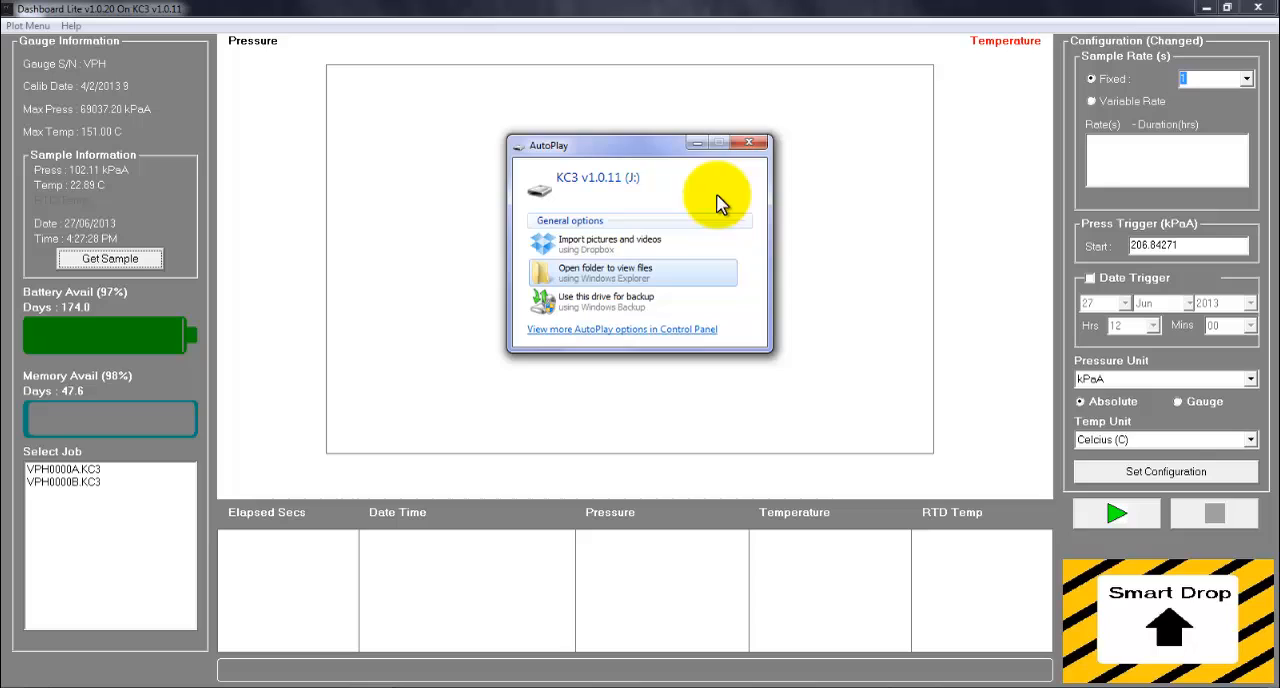
{"action": "left_click", "coordinate": [748, 142]}
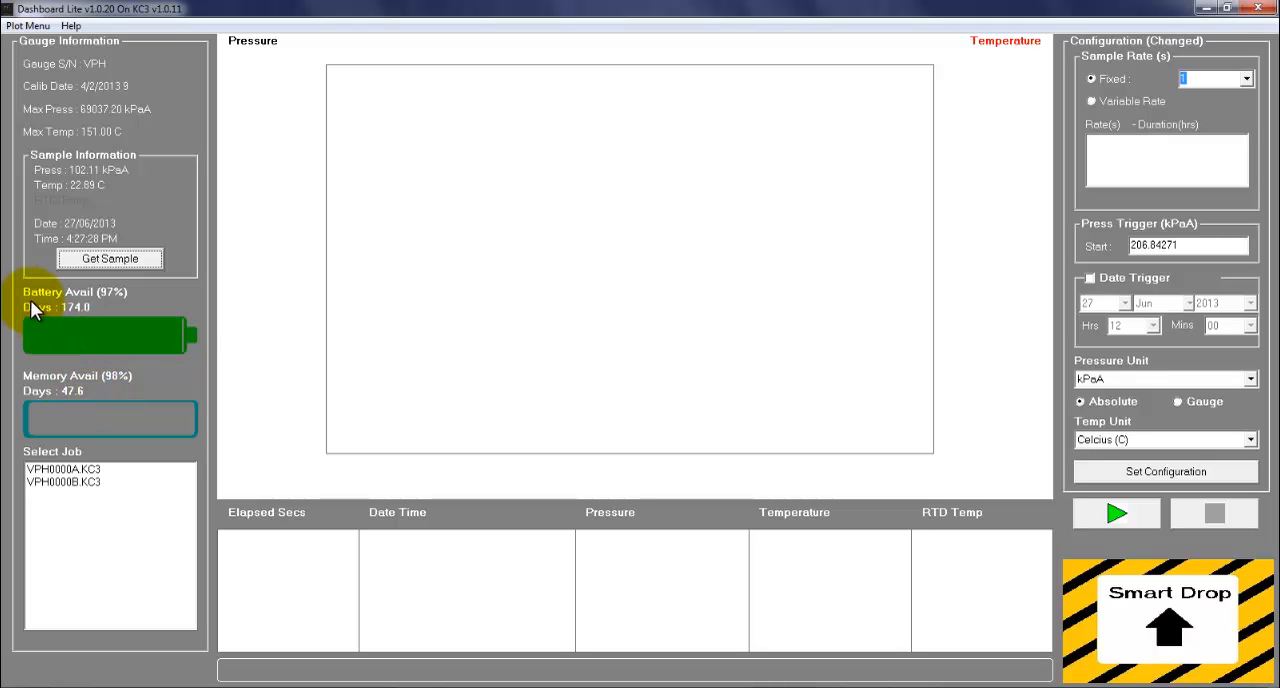
{"action": "mouse_move", "coordinate": [30, 301]}
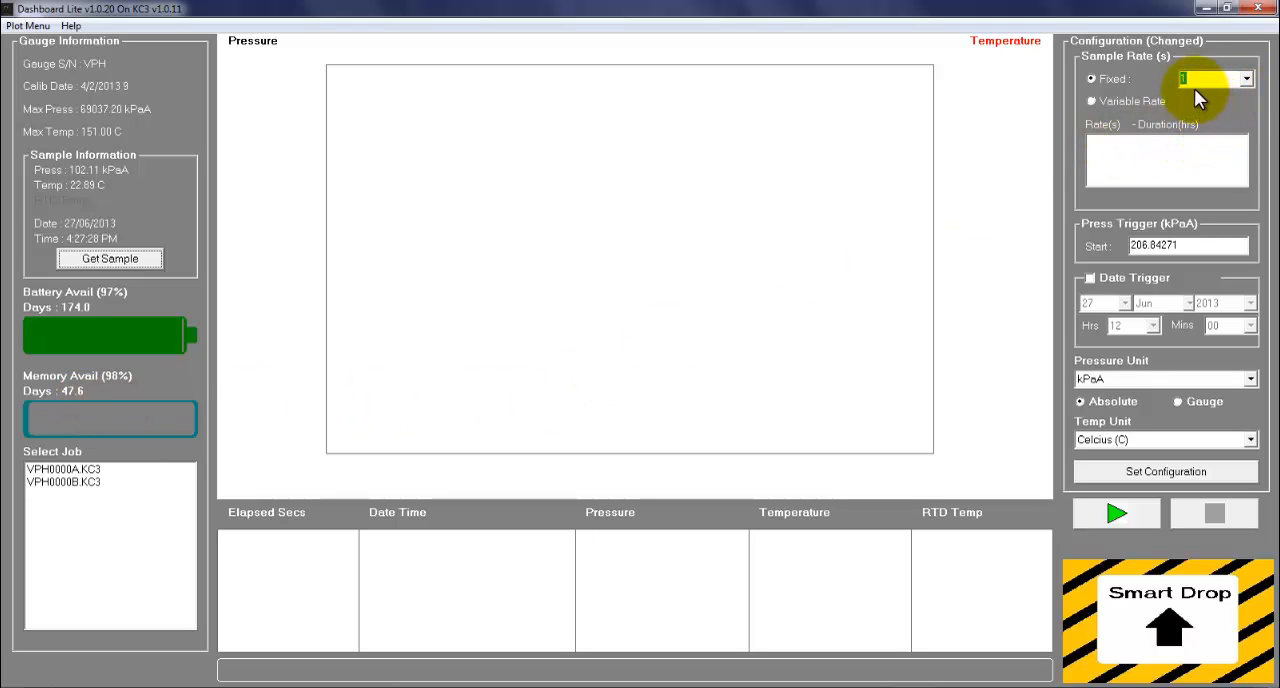
Step: Set the fixed sample rate to 10 seconds and write the configuration to the gauge without beginning to log
{"action": "left_click", "coordinate": [1246, 78]}
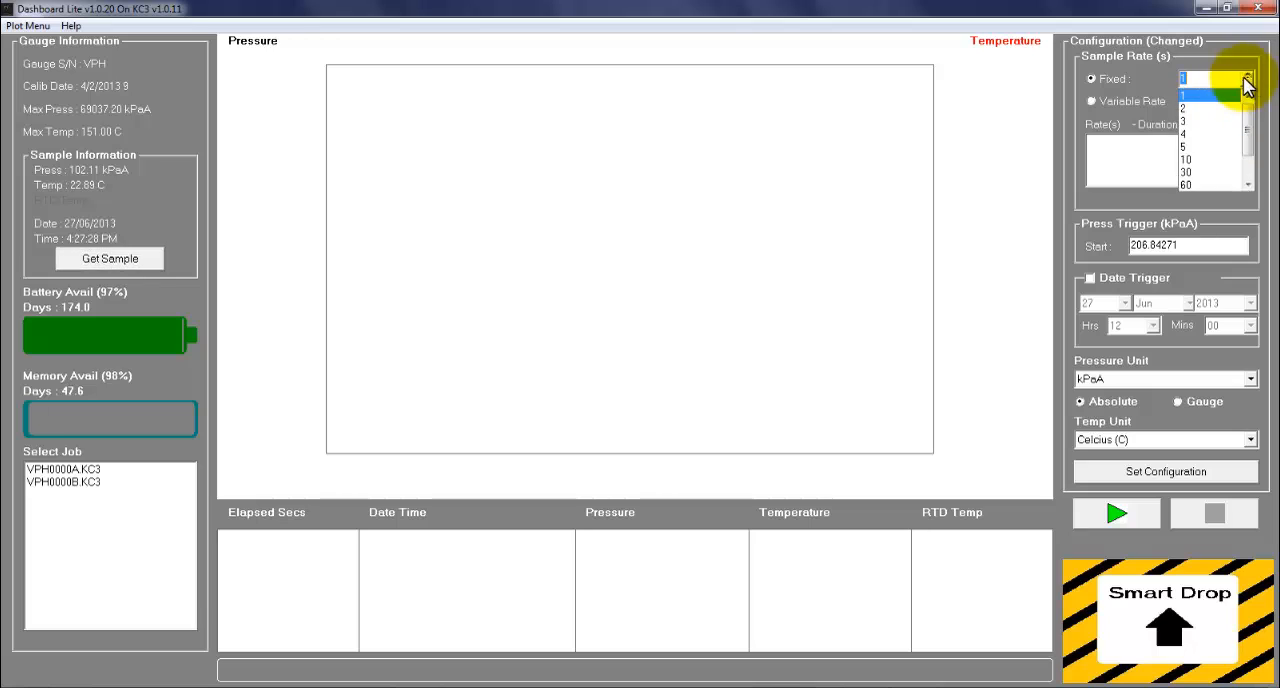
{"action": "left_click", "coordinate": [1203, 161]}
{"action": "left_click", "coordinate": [1159, 478]}
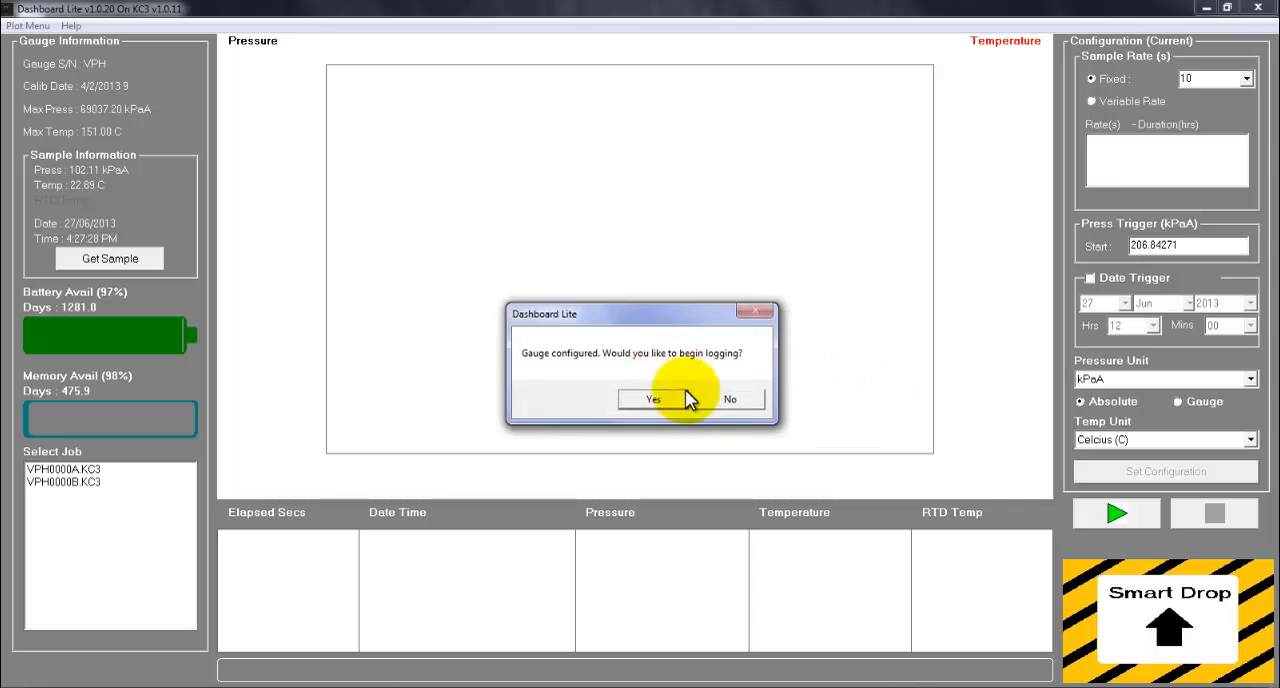
{"action": "left_click", "coordinate": [740, 401]}
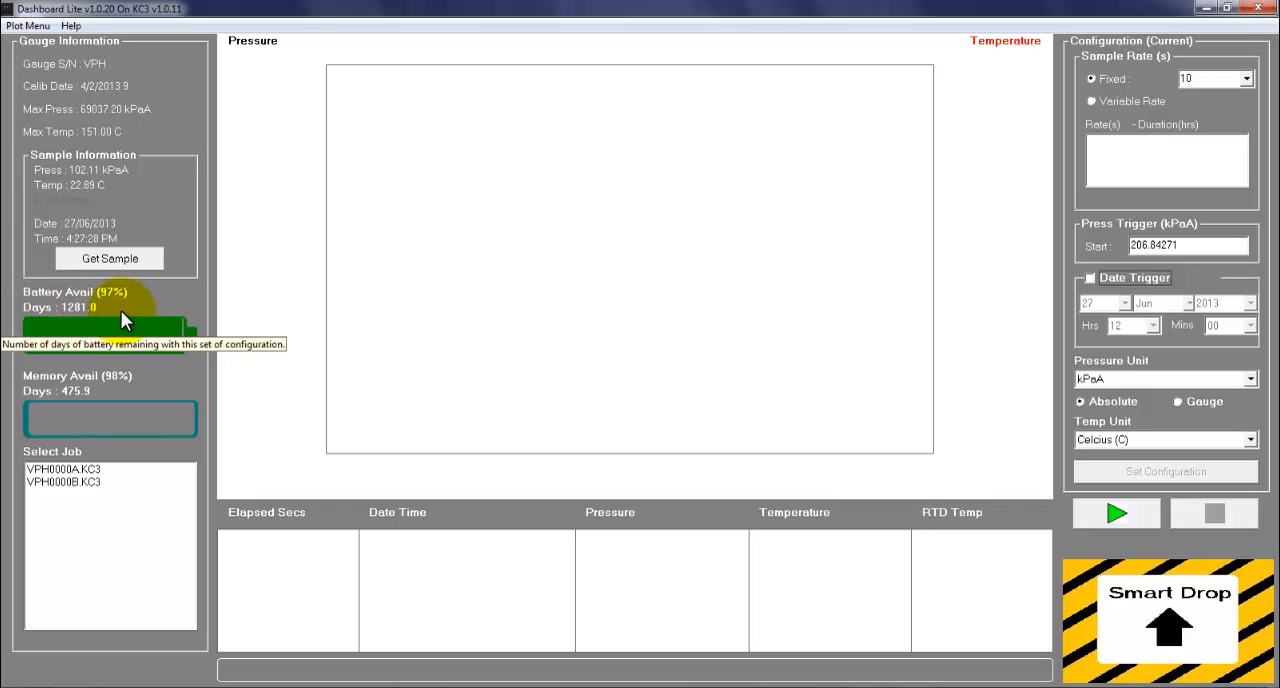
Step: Select job VPH0000A.KC3 and load its pressure and temperature plot and data table
{"action": "left_click", "coordinate": [102, 469]}
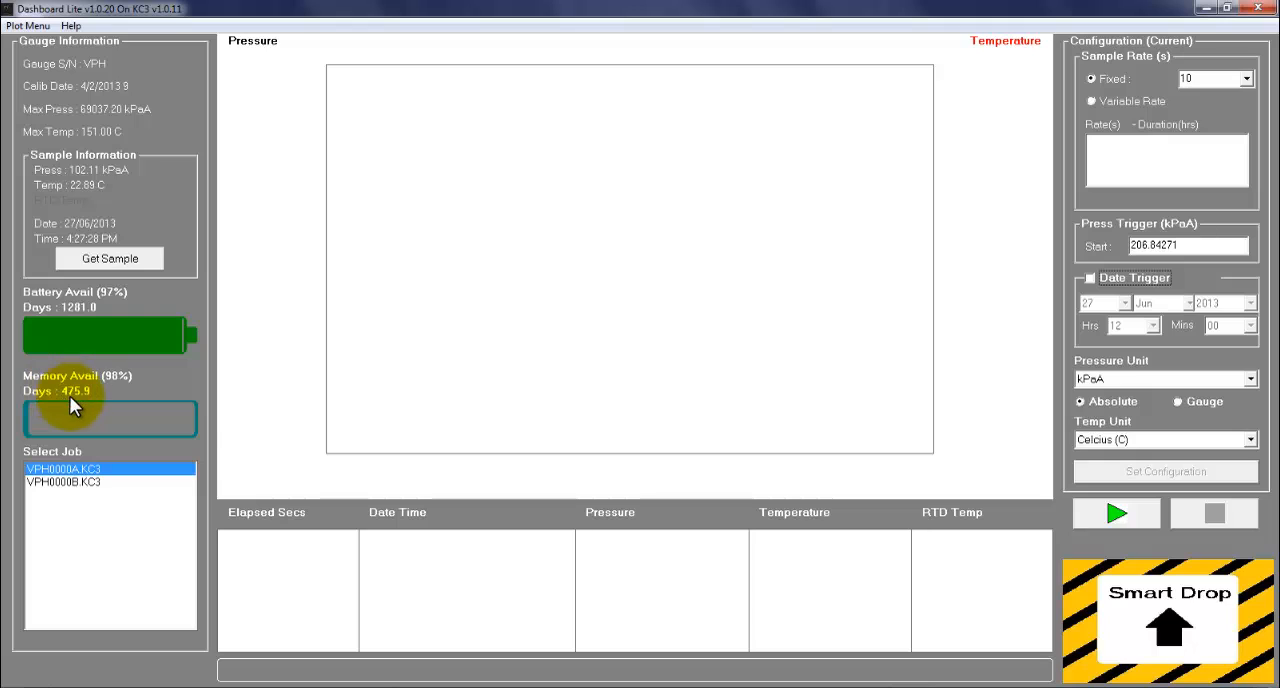
{"action": "mouse_move", "coordinate": [65, 394]}
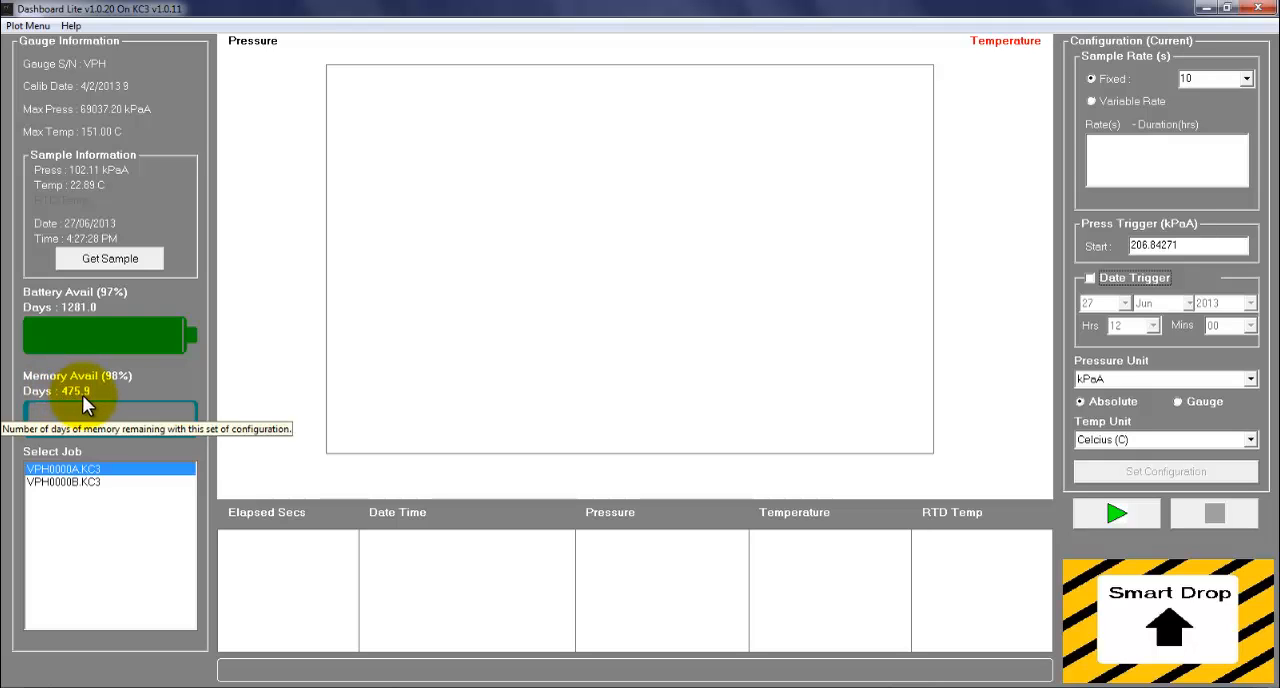
{"action": "left_click", "coordinate": [134, 483]}
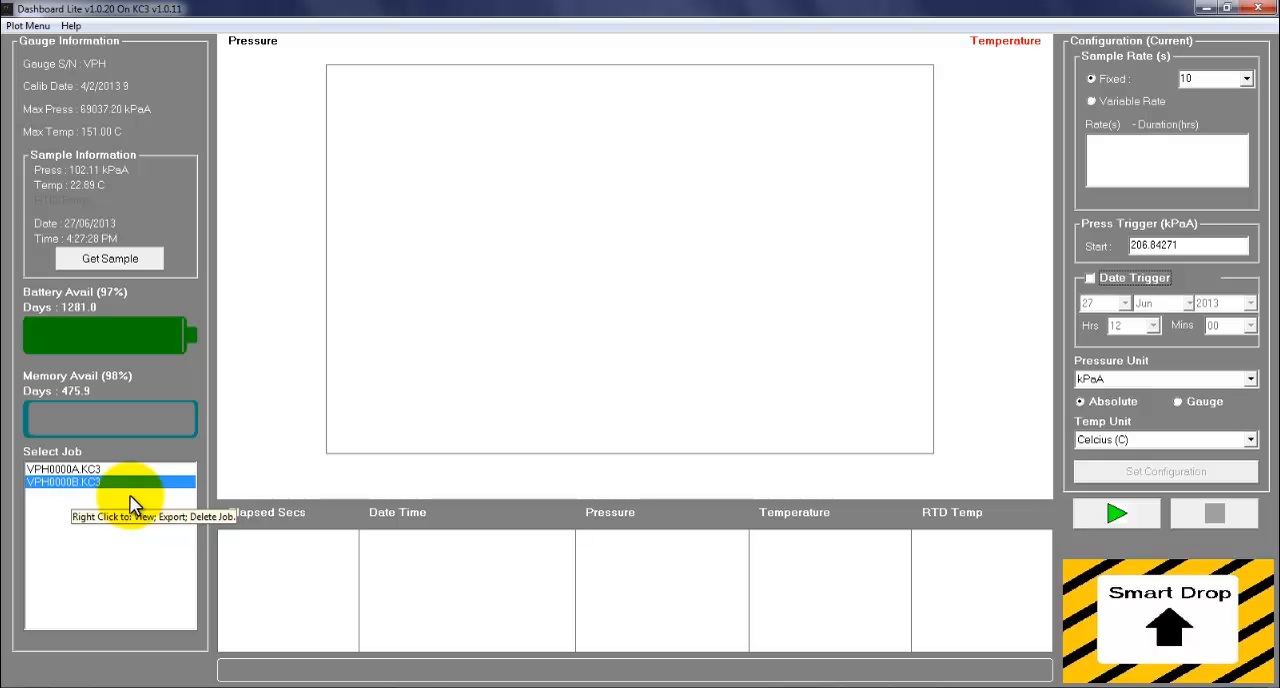
{"action": "left_click", "coordinate": [97, 467]}
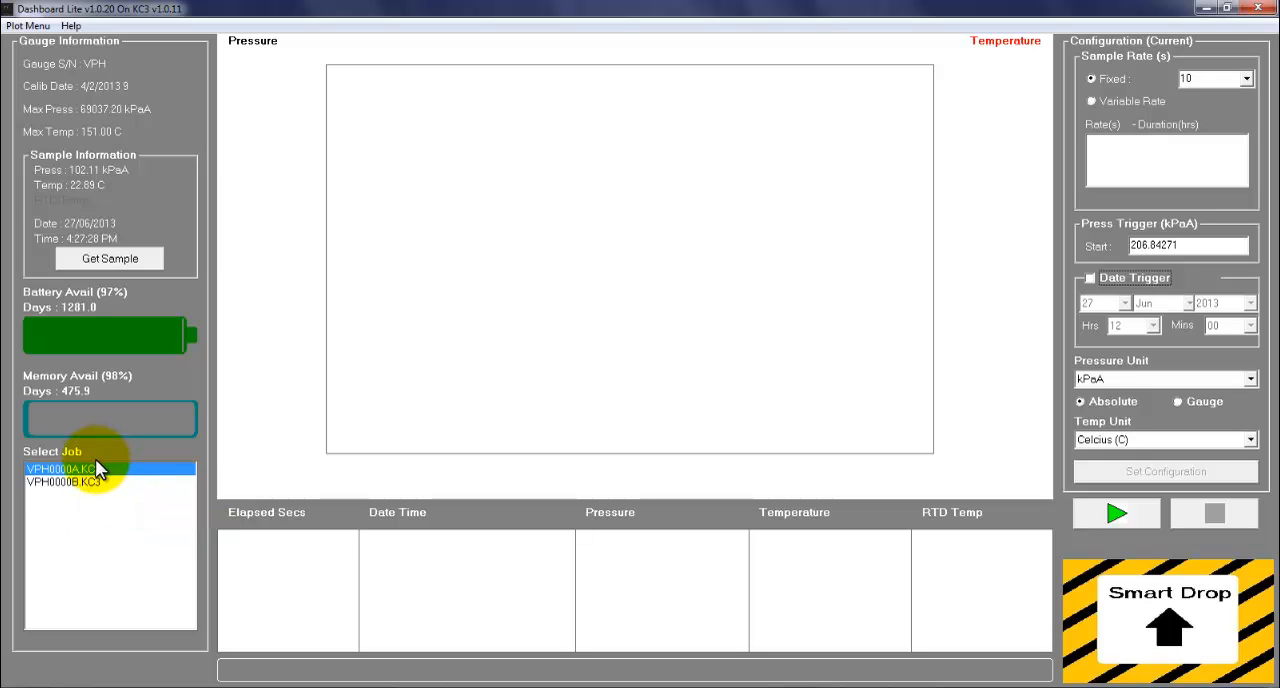
{"action": "left_click", "coordinate": [94, 484]}
{"action": "left_click", "coordinate": [92, 471]}
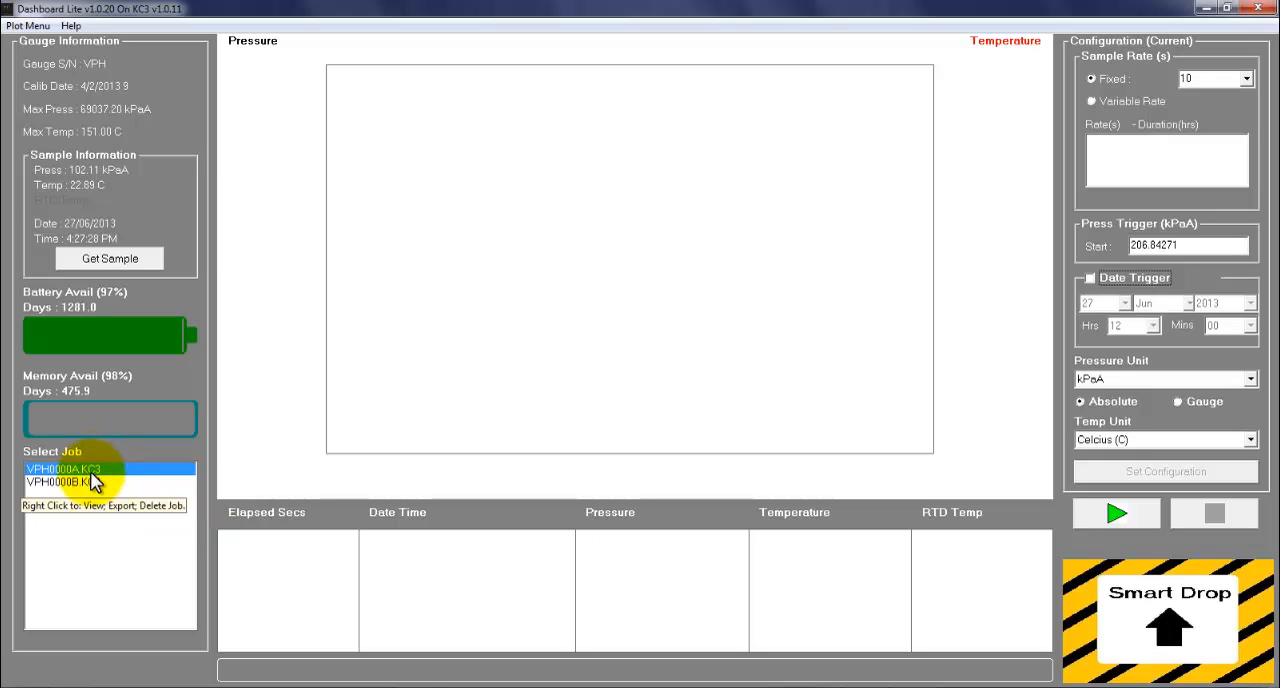
{"action": "left_click", "coordinate": [92, 483]}
{"action": "left_click", "coordinate": [90, 469]}
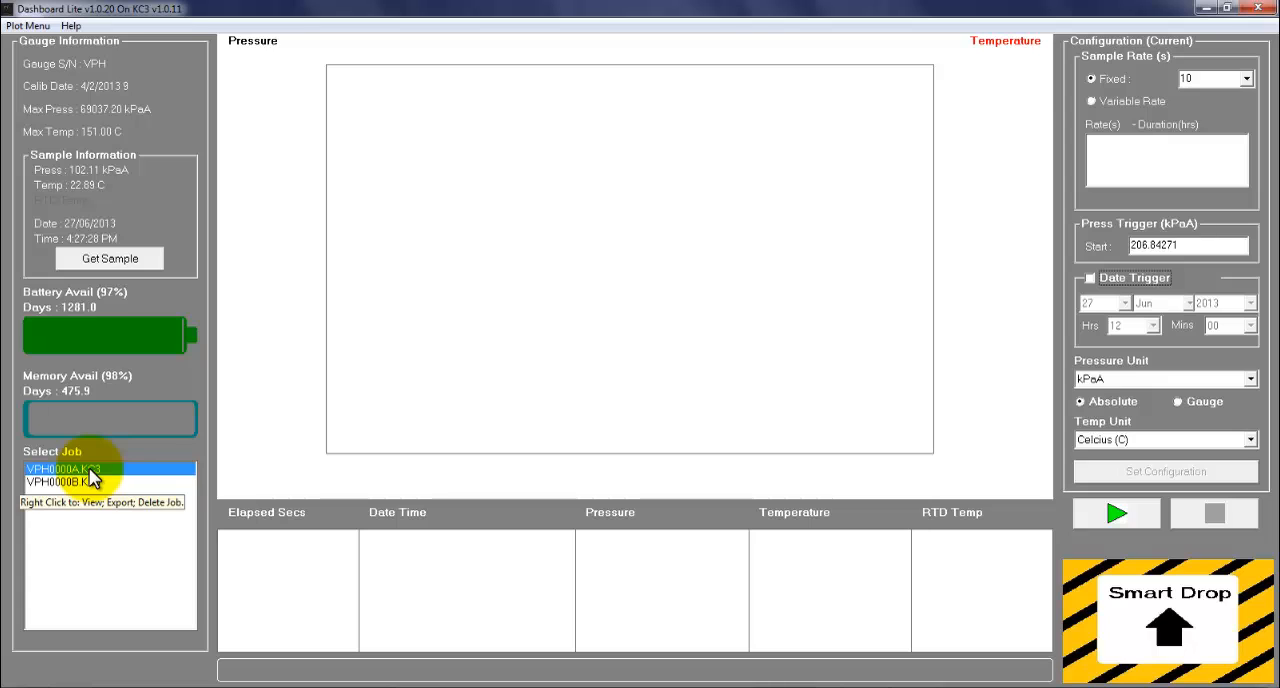
{"action": "double_click", "coordinate": [90, 470]}
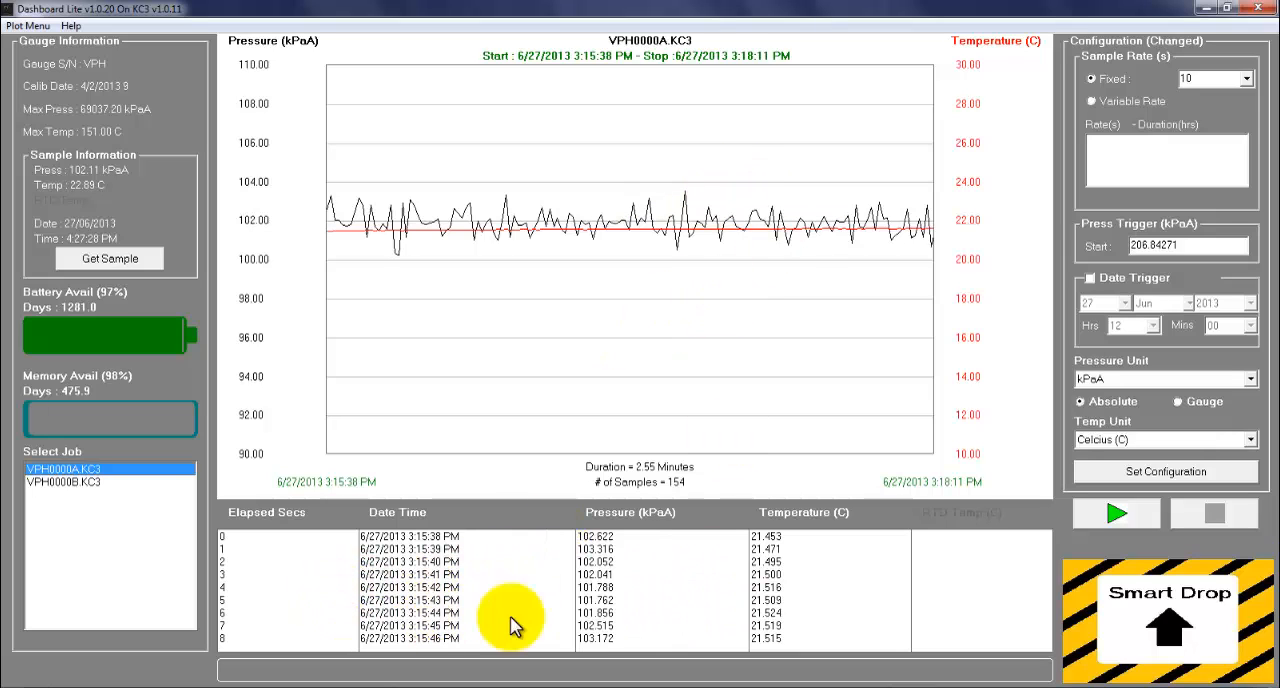
Step: Highlight sample entries in the date-time, pressure and temperature columns of the loaded job's data table
{"action": "left_click", "coordinate": [461, 598]}
{"action": "left_click", "coordinate": [692, 591]}
{"action": "left_click", "coordinate": [780, 599]}
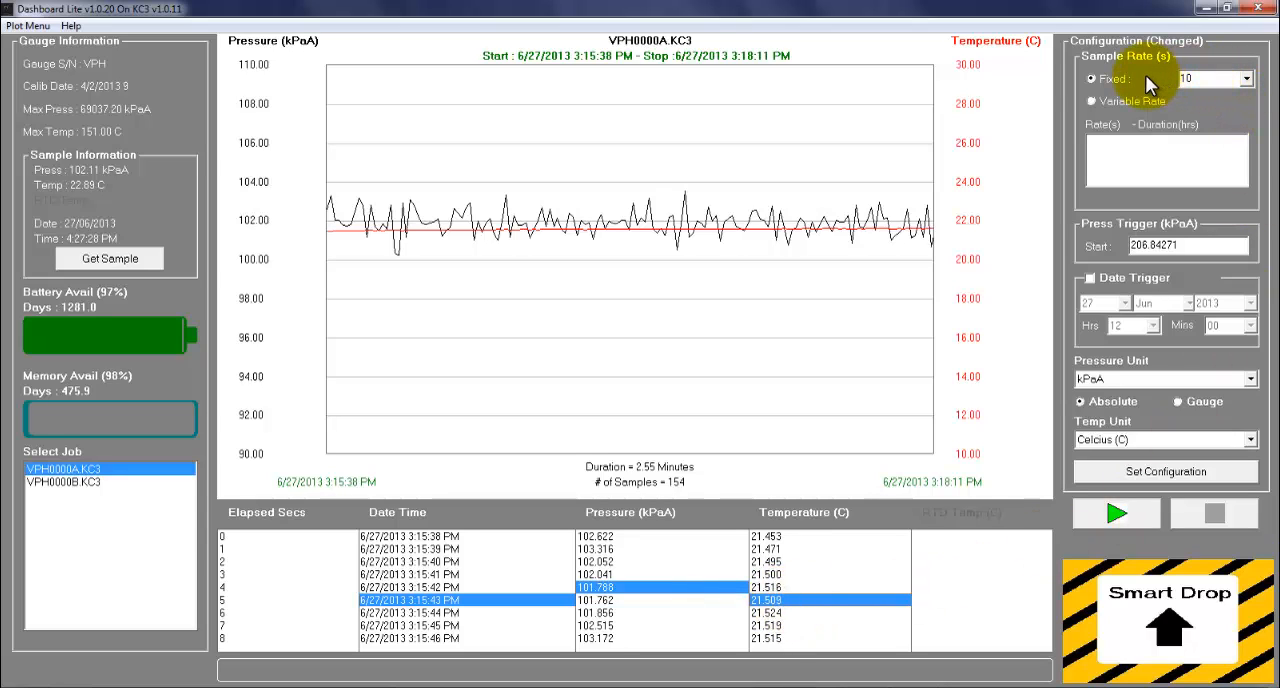
Step: Switch the sample rate to Variable Rate and try the Date Trigger option
{"action": "left_click", "coordinate": [1090, 102]}
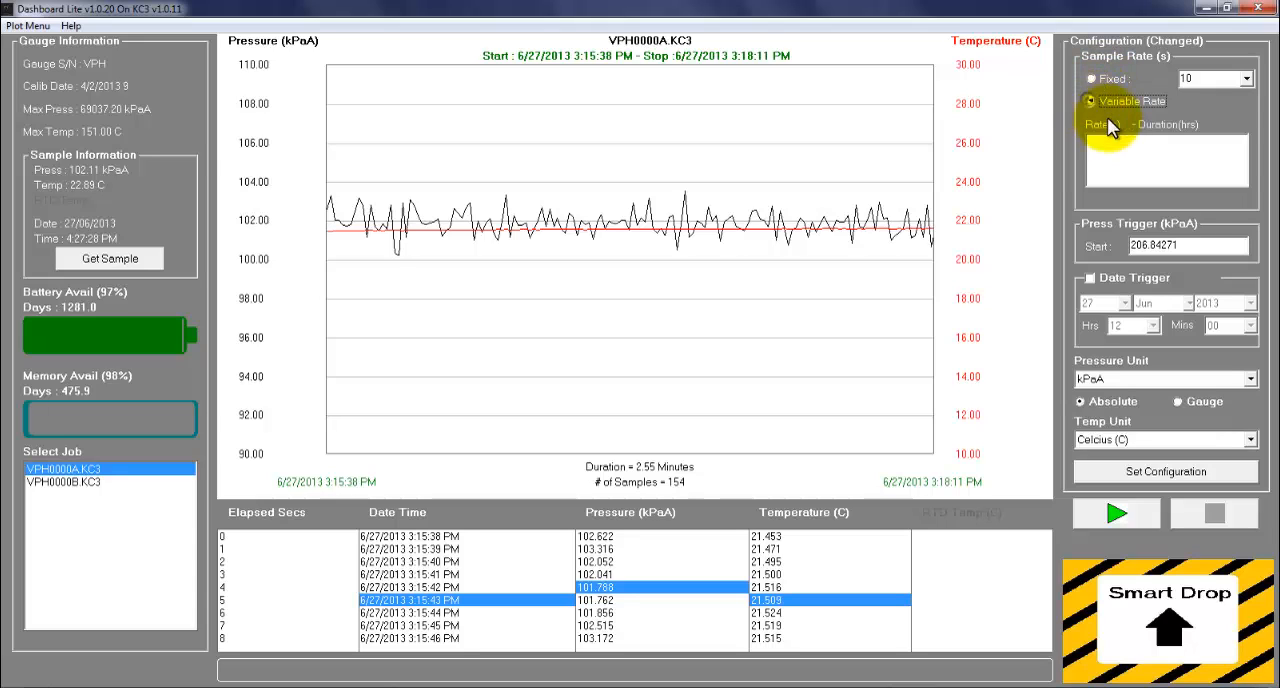
{"action": "left_click", "coordinate": [1090, 246]}
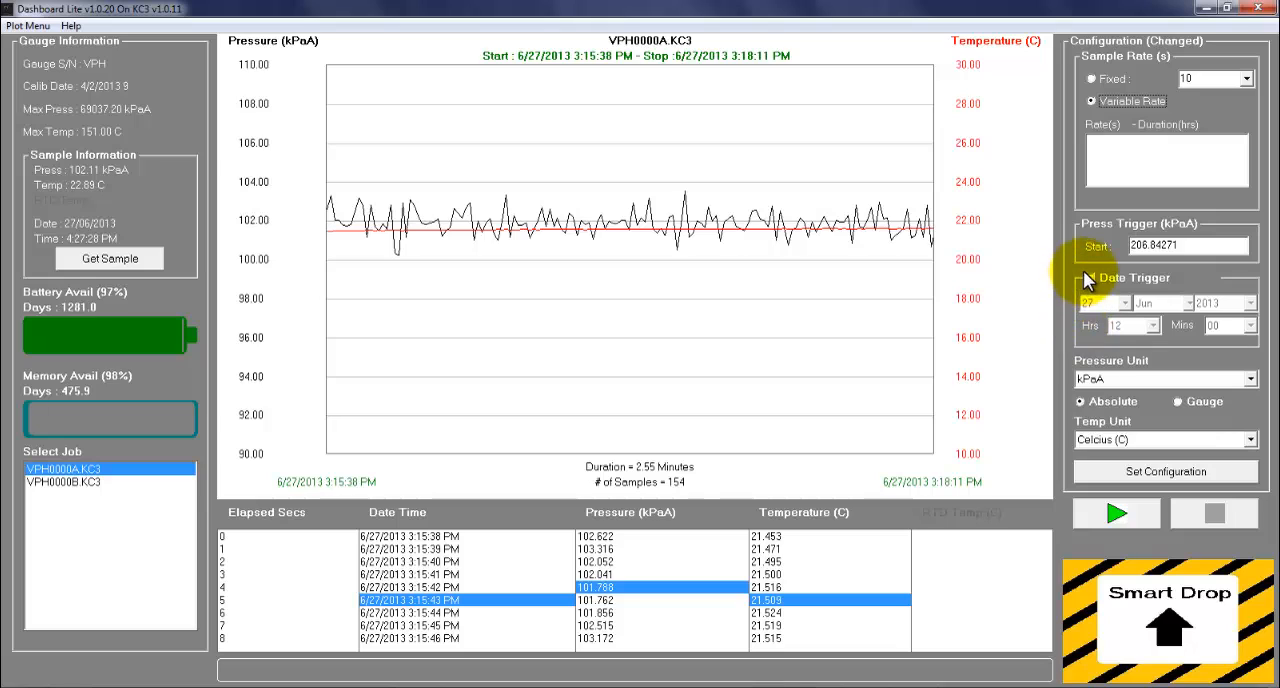
{"action": "left_click", "coordinate": [1089, 279]}
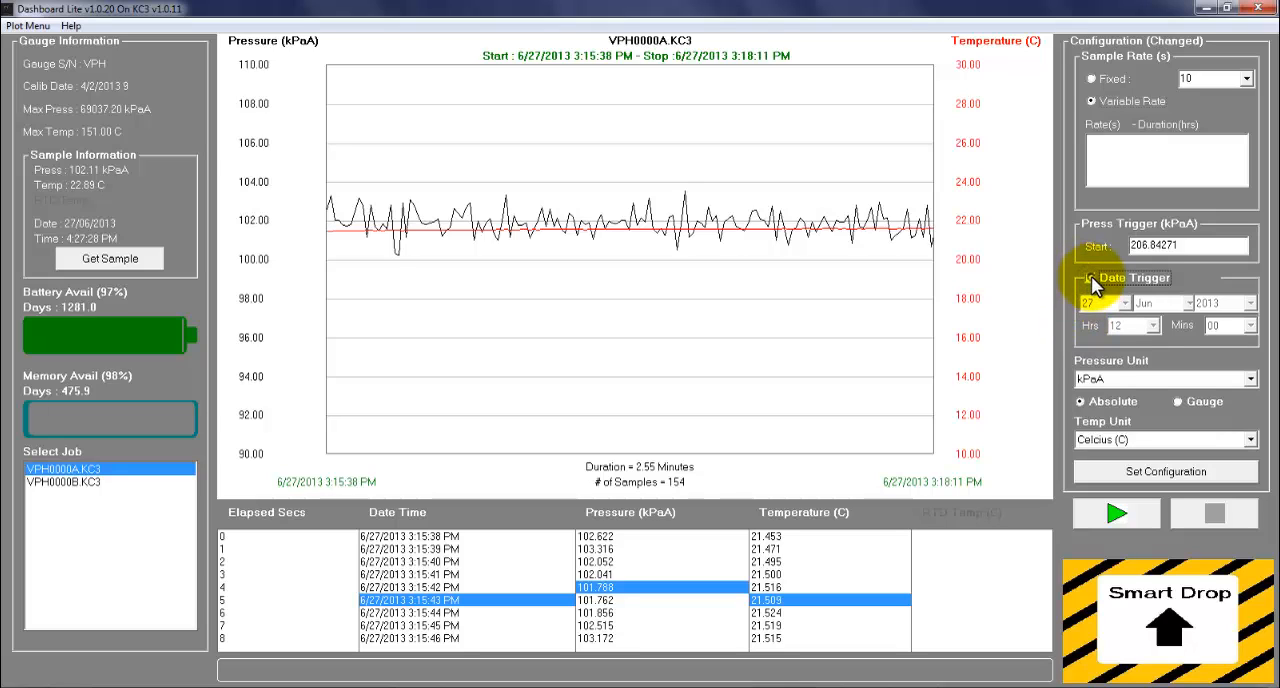
Step: Choose kPaA with Absolute as the pressure unit and Celcius (C) as the temperature unit
{"action": "left_click", "coordinate": [1251, 380]}
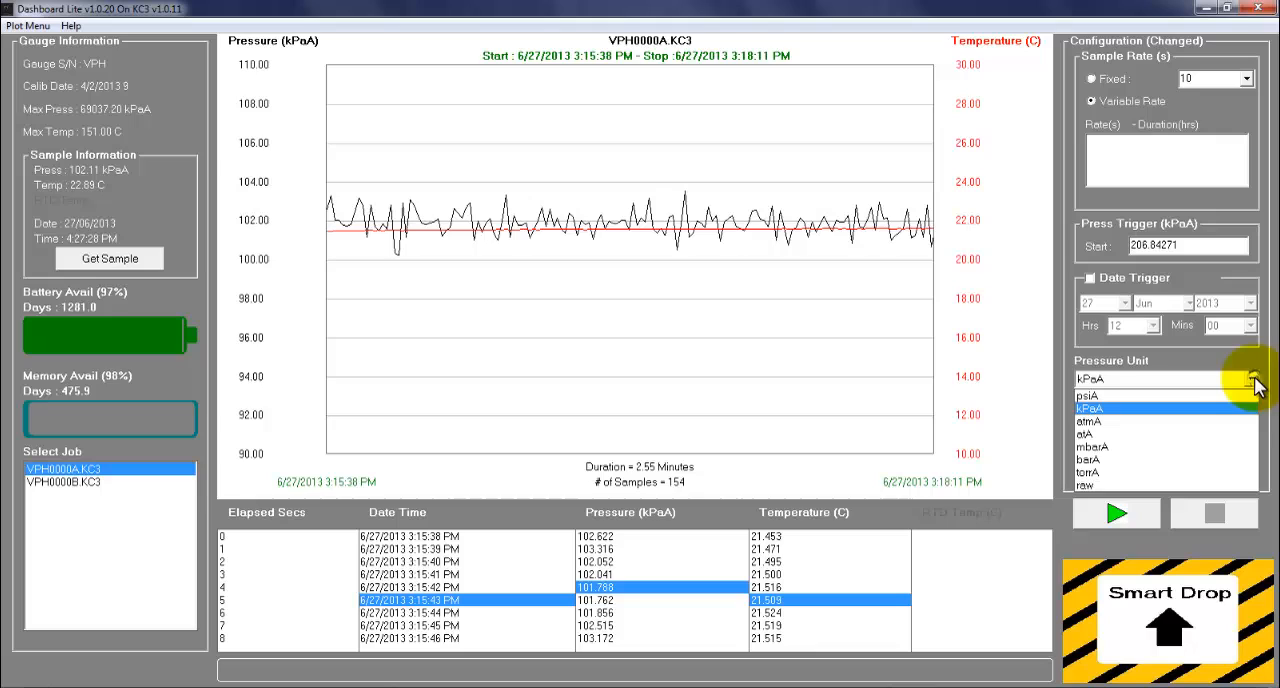
{"action": "left_click", "coordinate": [1175, 410]}
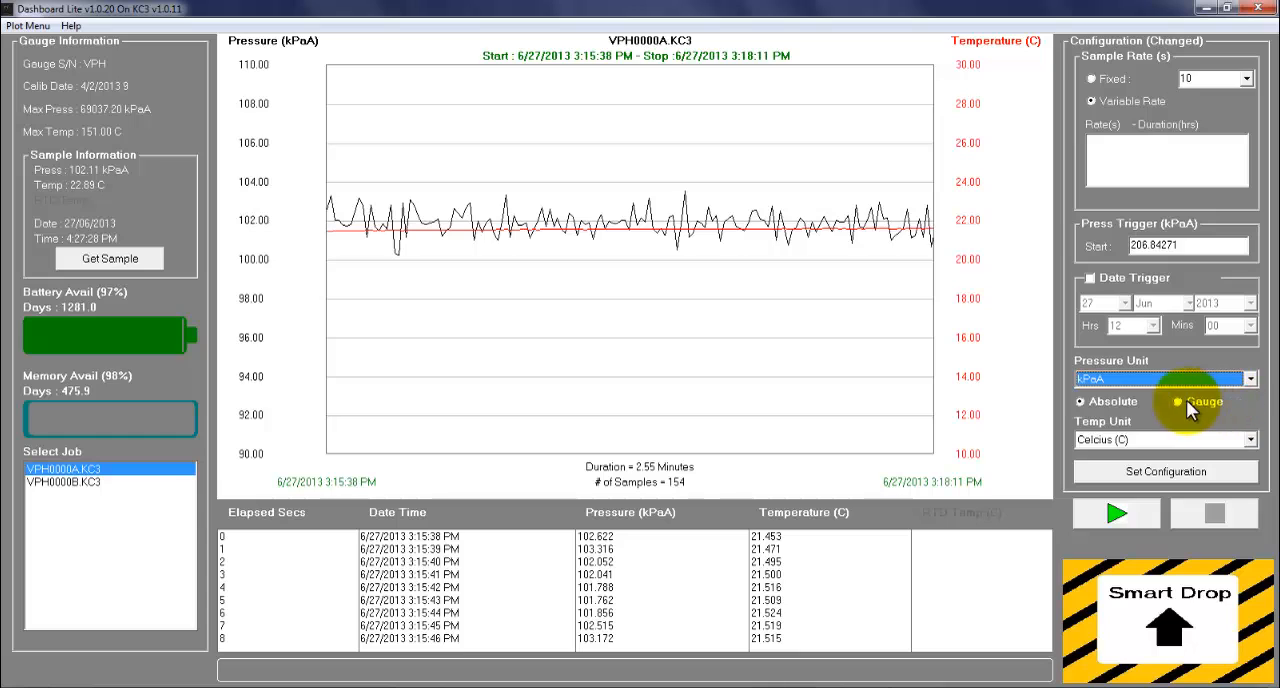
{"action": "left_click", "coordinate": [1076, 400]}
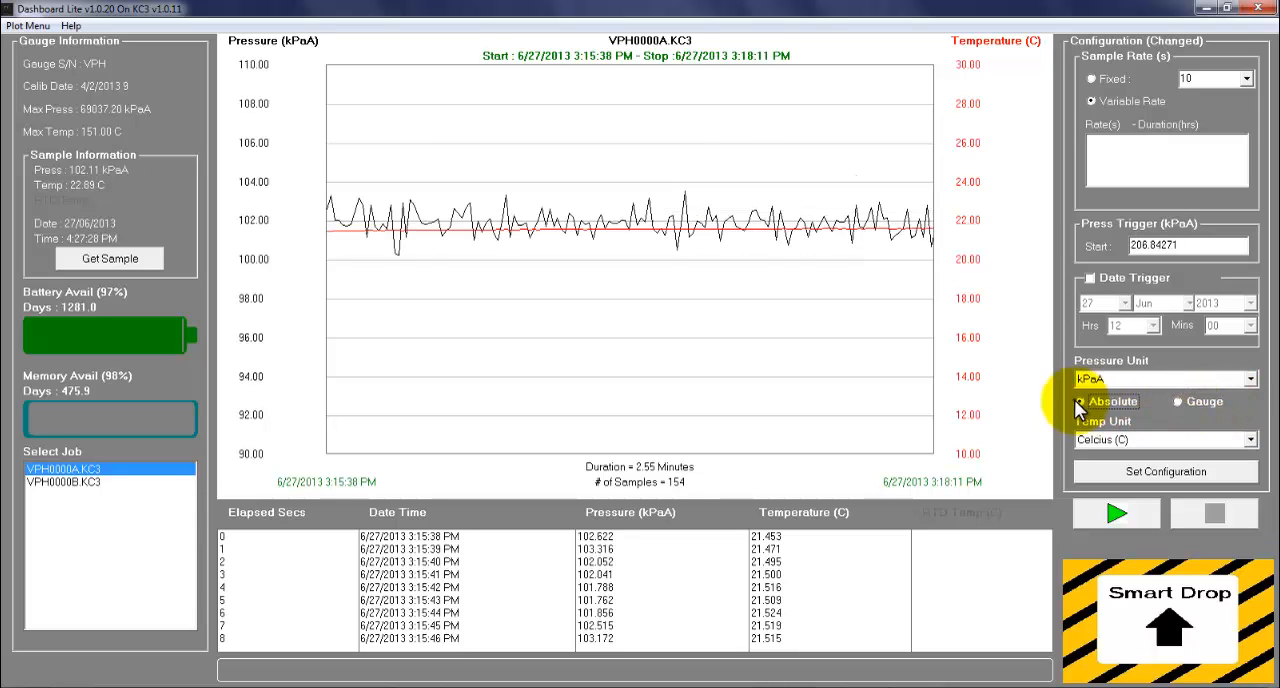
{"action": "left_click", "coordinate": [1252, 444]}
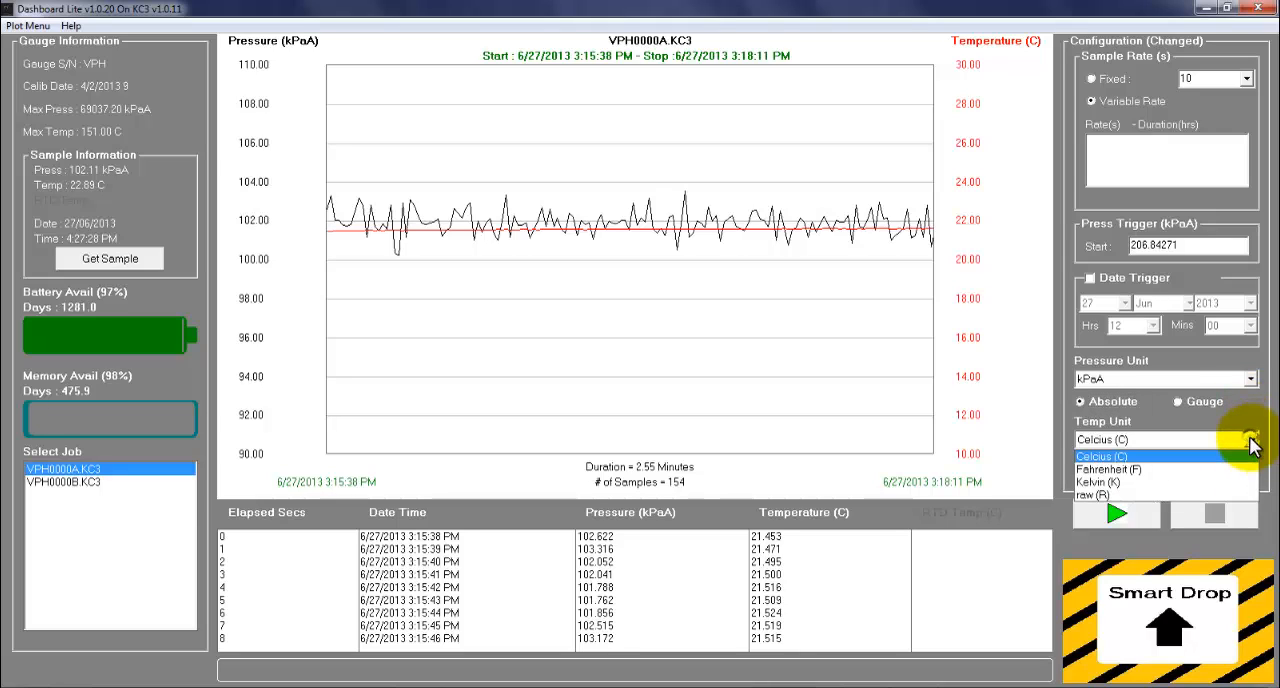
{"action": "left_click", "coordinate": [1250, 446]}
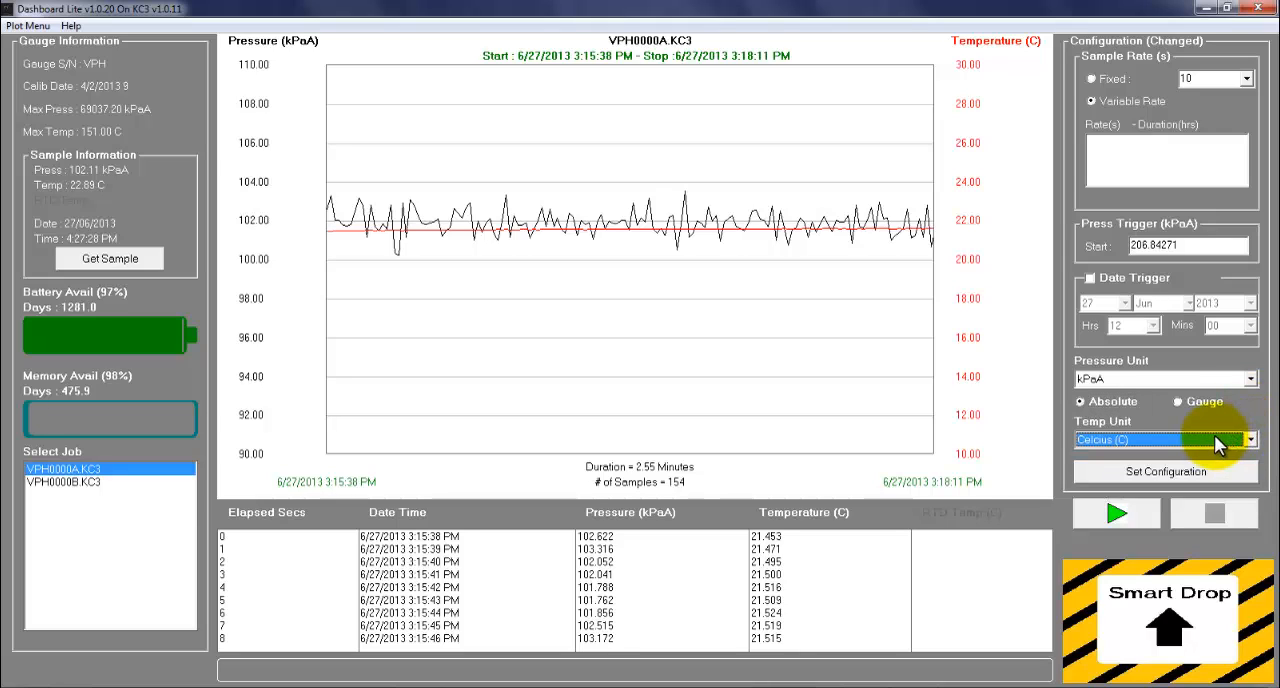
Step: Start logging on the gauge, answer the prompt, and stop the logging again
{"action": "left_click", "coordinate": [1115, 513]}
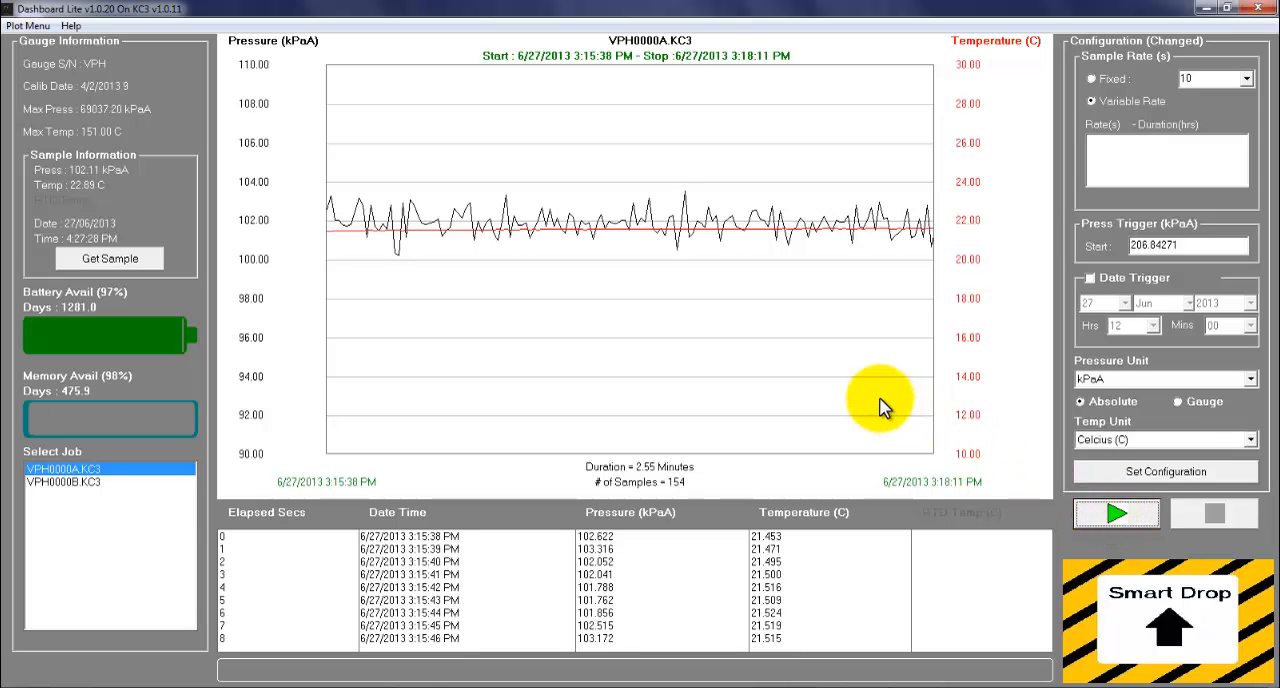
{"action": "left_click", "coordinate": [749, 405]}
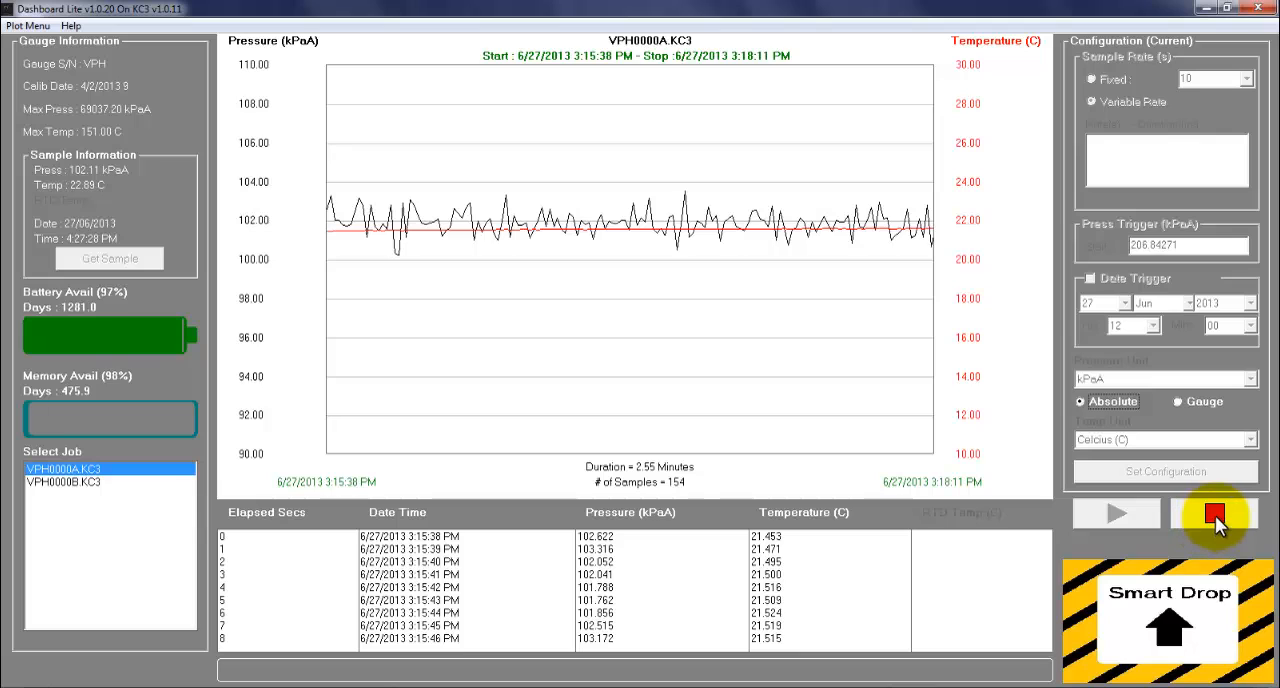
{"action": "left_click", "coordinate": [1215, 514]}
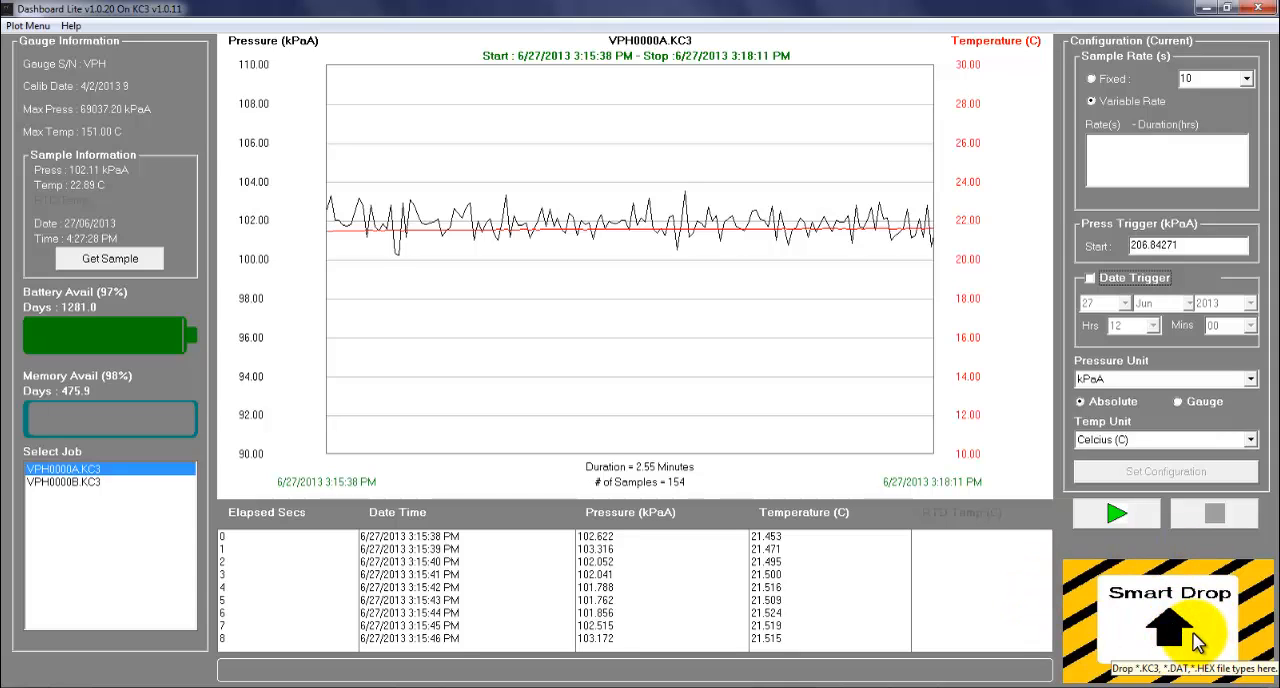
{"action": "left_click", "coordinate": [1224, 9]}
{"action": "left_click_drag", "start_coordinate": [97, 267], "coordinate": [1127, 686]}
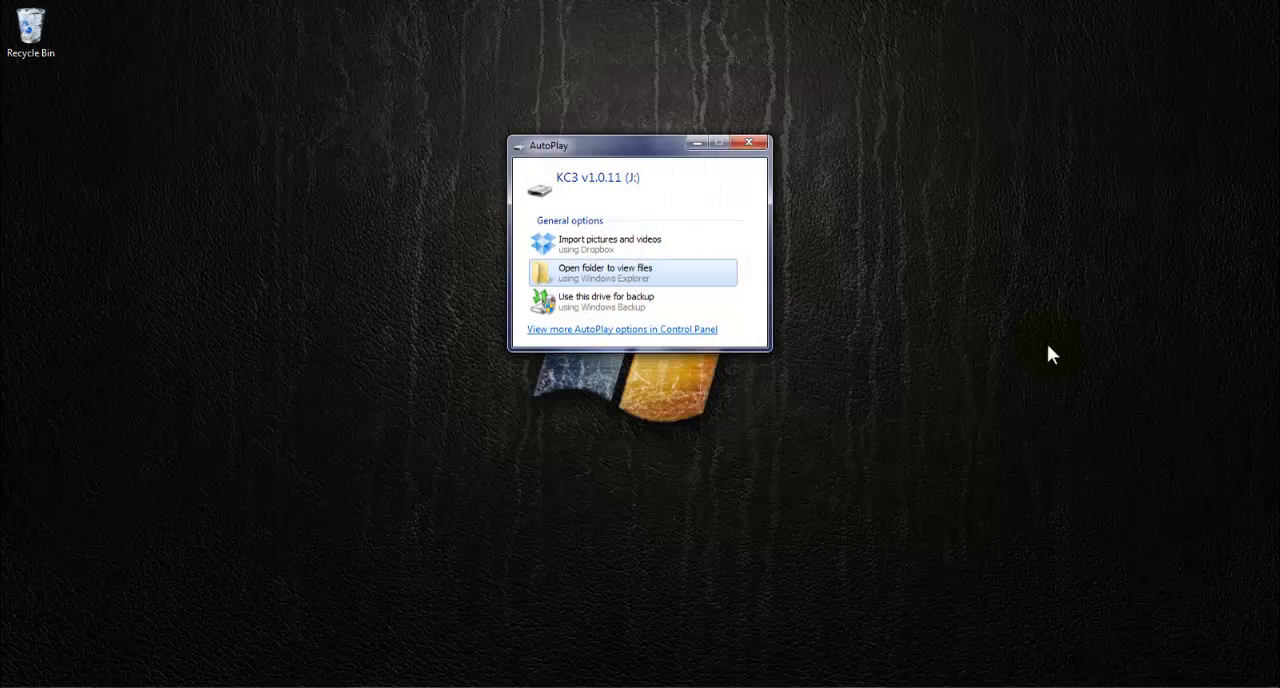
Step: Open the KC3 drive's folder, highlight job files VPH0000A.KC3 and VPH0000B.KC3, and launch KC3.EXE
{"action": "left_click", "coordinate": [640, 277]}
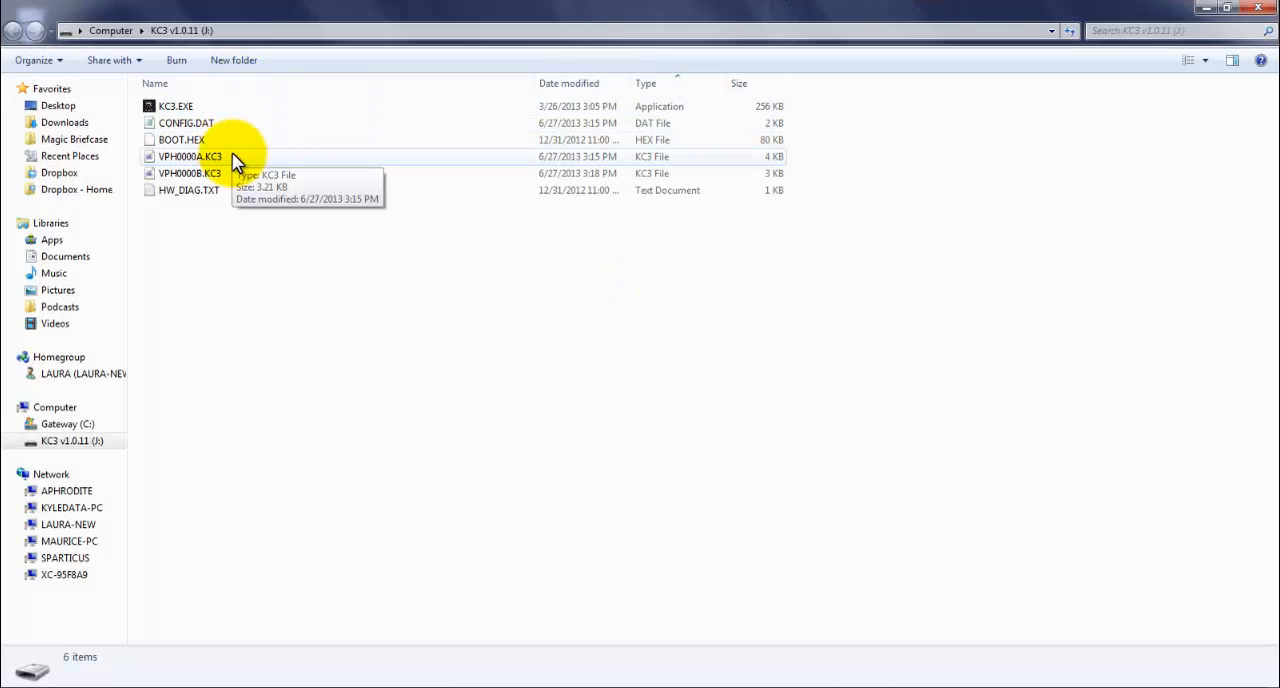
{"action": "left_click", "coordinate": [232, 160]}
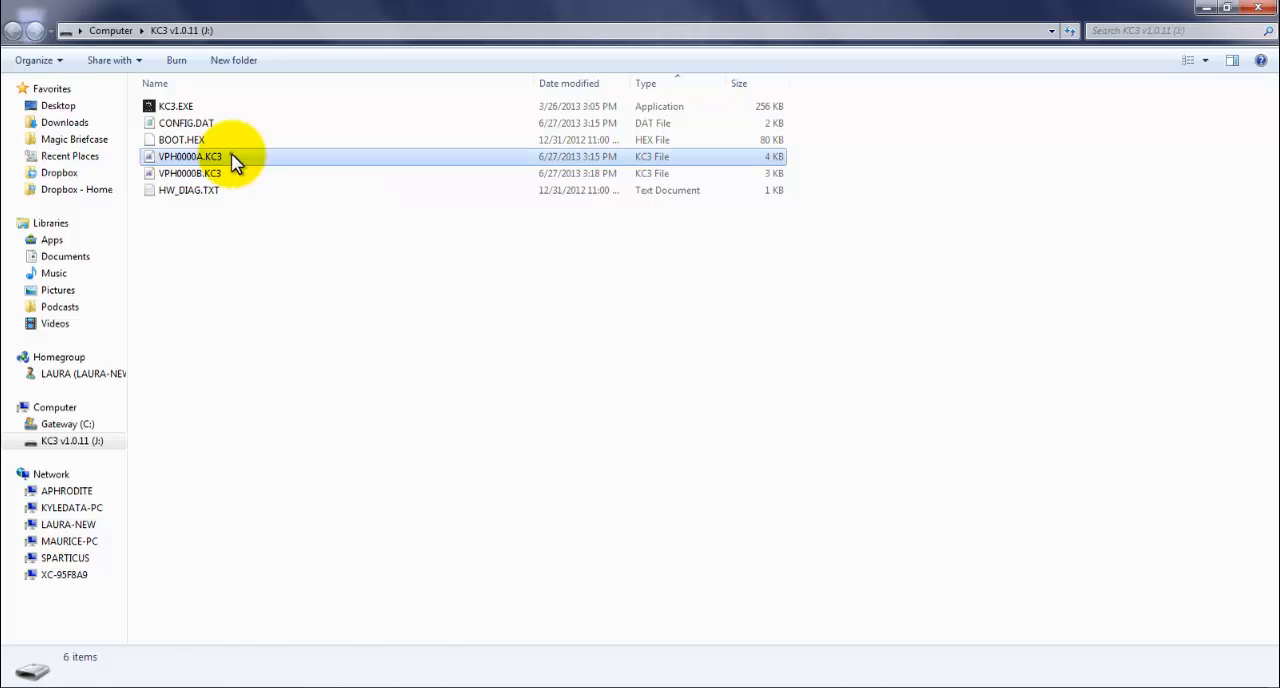
{"action": "left_click", "coordinate": [300, 174], "text": "shift"}
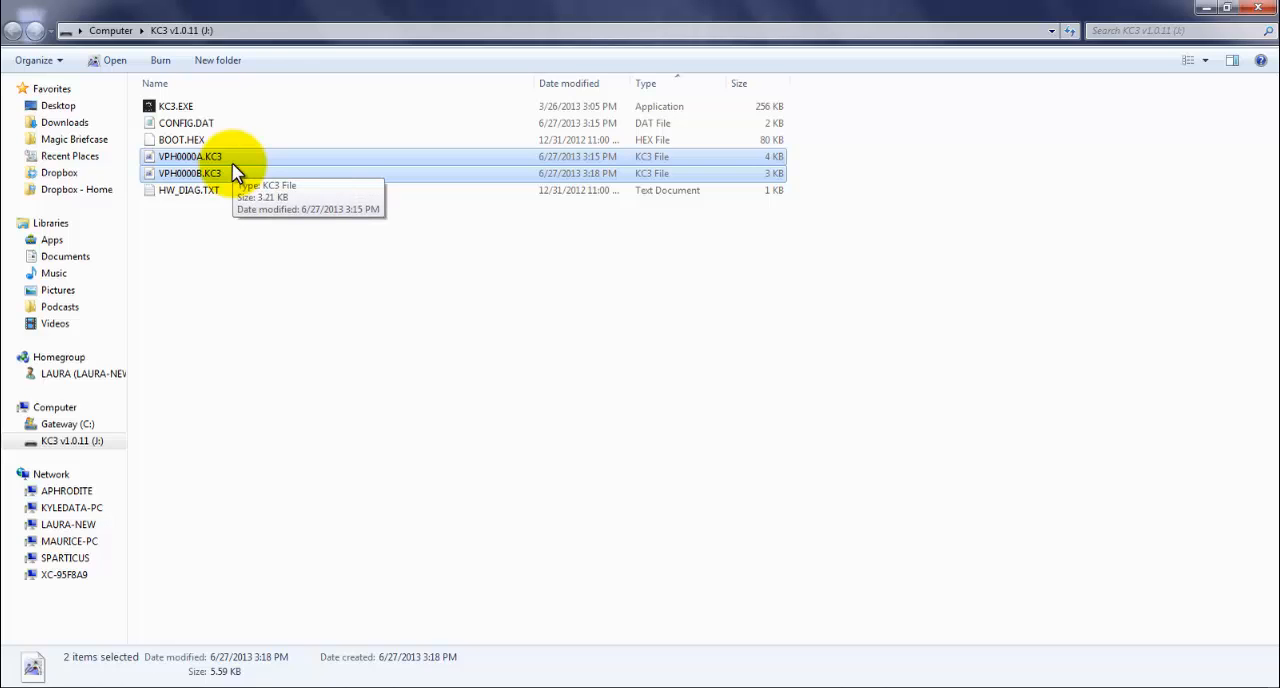
{"action": "left_click", "coordinate": [206, 112]}
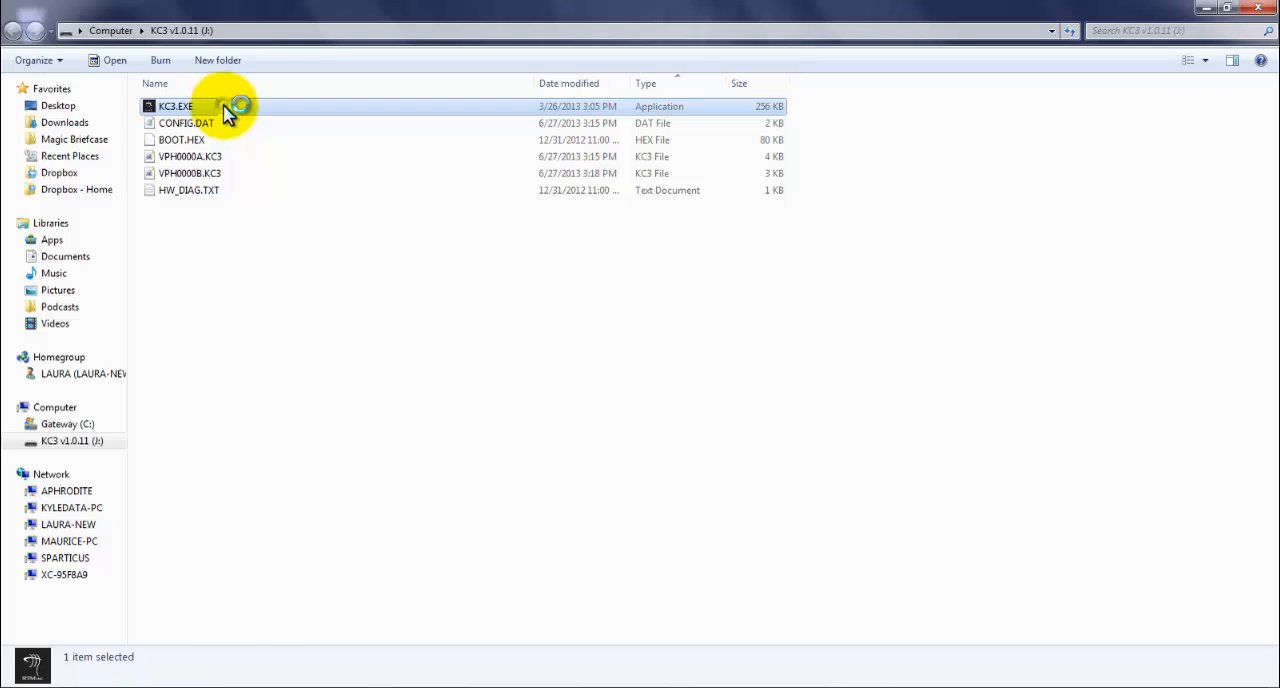
Step: Launch KC3.EXE in a maximized window, plot jobs VPH0000A.KC3 and VPH0000B.KC3 in turn, and show the file options for VPH0000A.KC3
{"action": "double_click", "coordinate": [245, 115]}
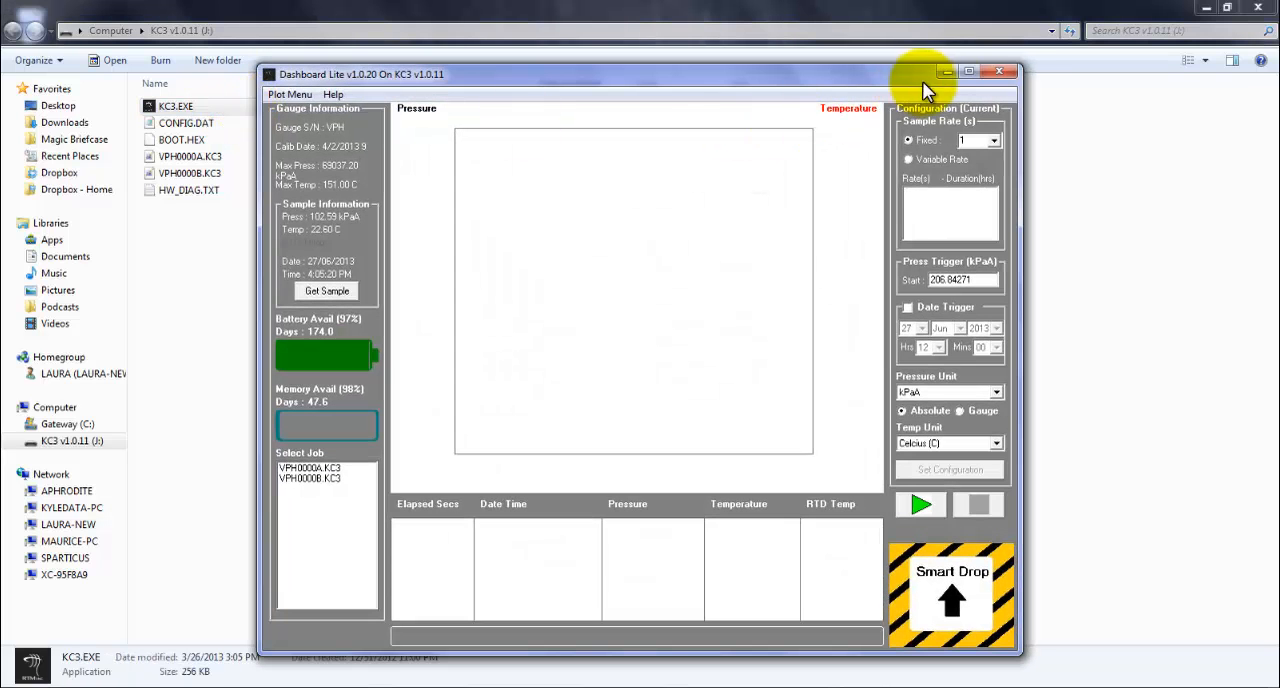
{"action": "left_click", "coordinate": [967, 68]}
{"action": "left_click", "coordinate": [88, 471]}
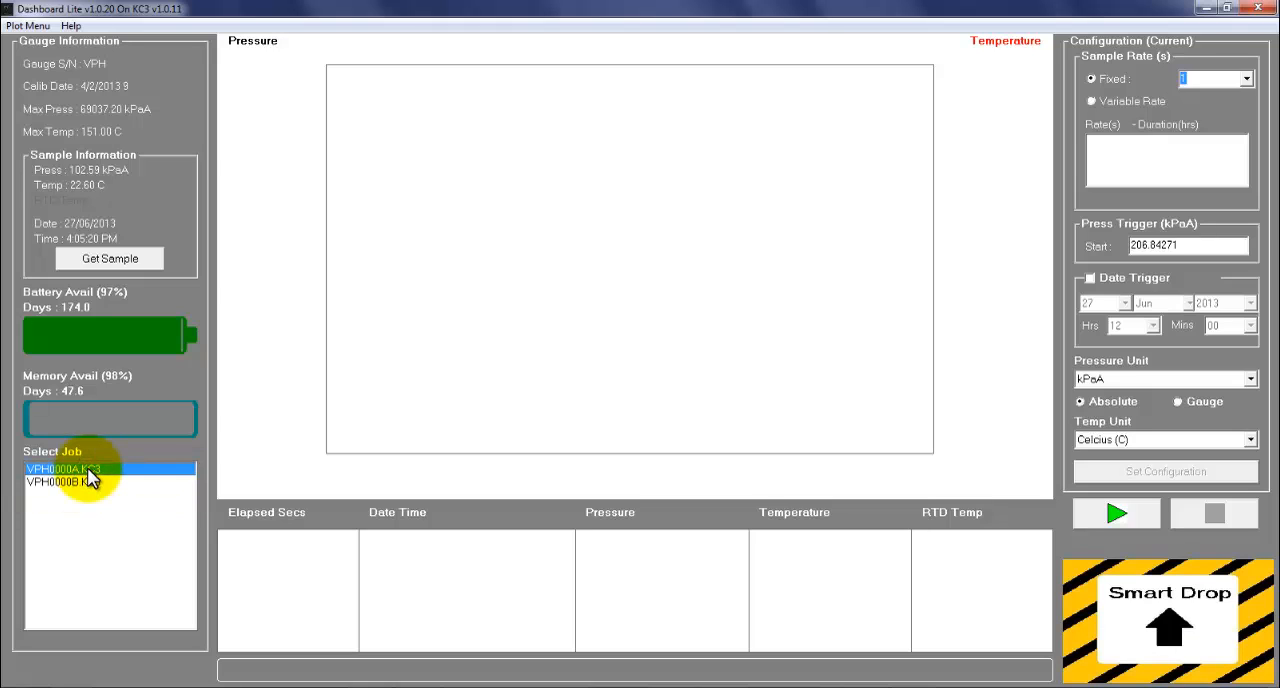
{"action": "double_click", "coordinate": [88, 471]}
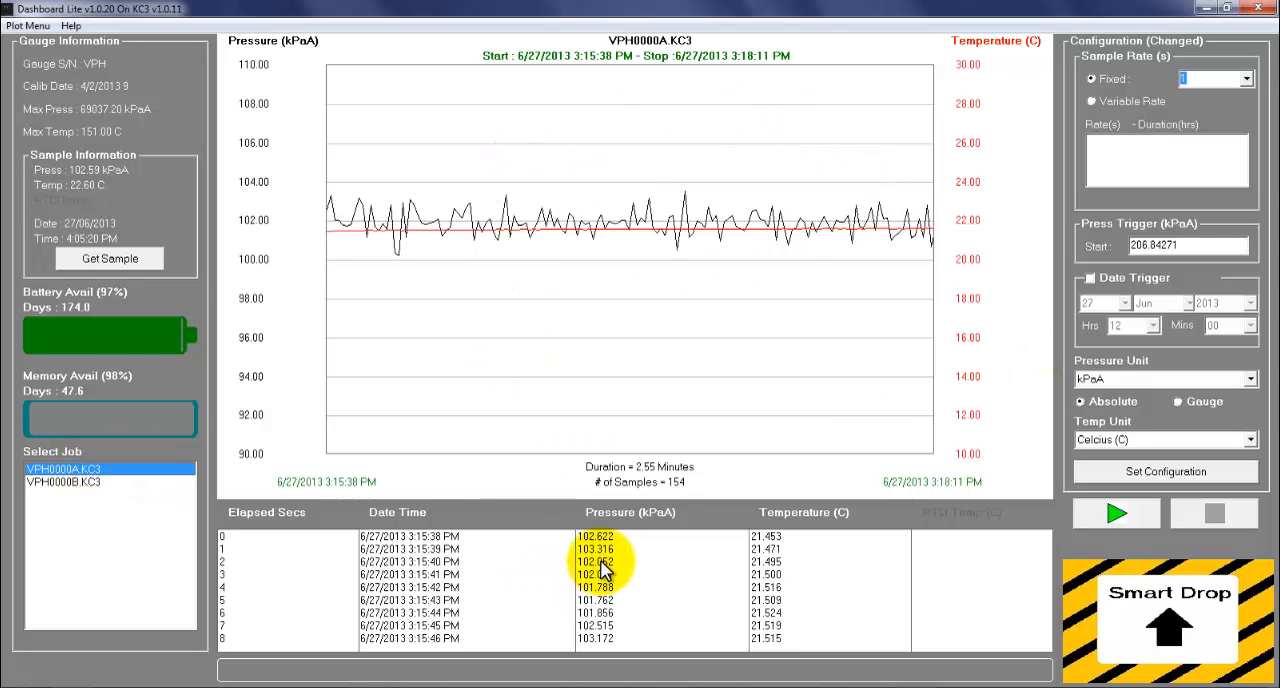
{"action": "double_click", "coordinate": [88, 481]}
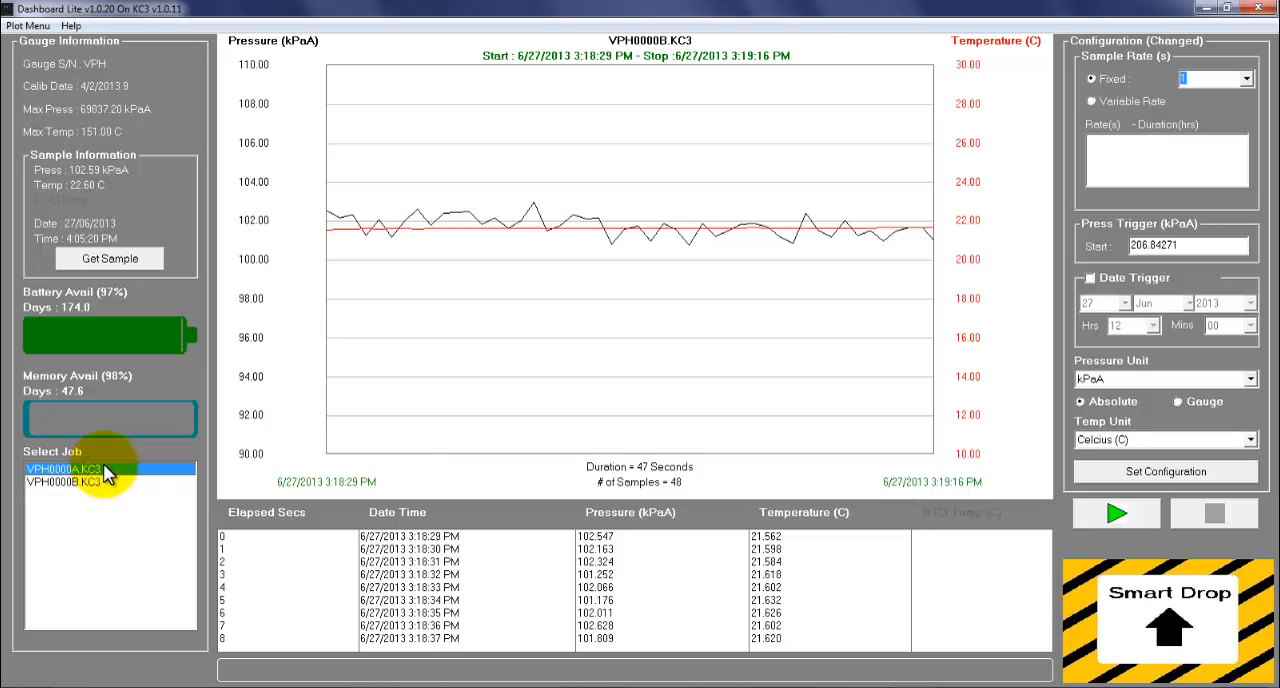
{"action": "right_click", "coordinate": [105, 468]}
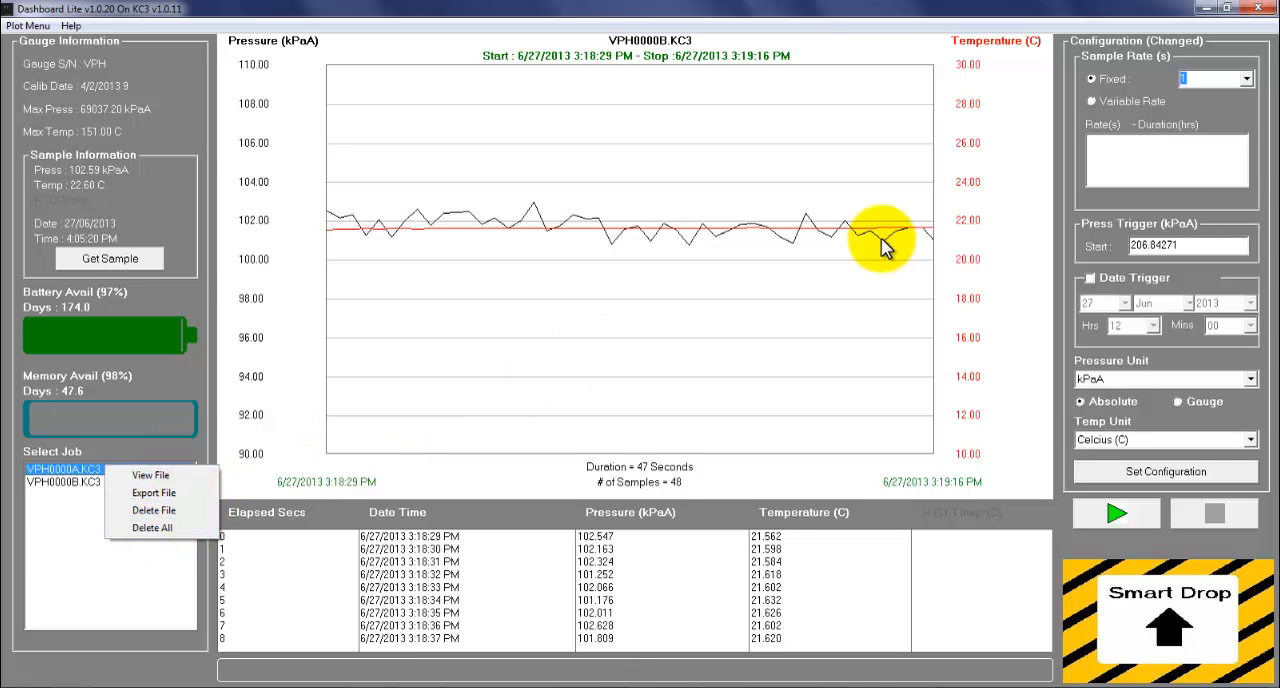
Step: Open the export settings for the plotted VPH0000B.KC3 data and choose Comma column separation with elapsed time in Hours
{"action": "right_click", "coordinate": [1028, 289]}
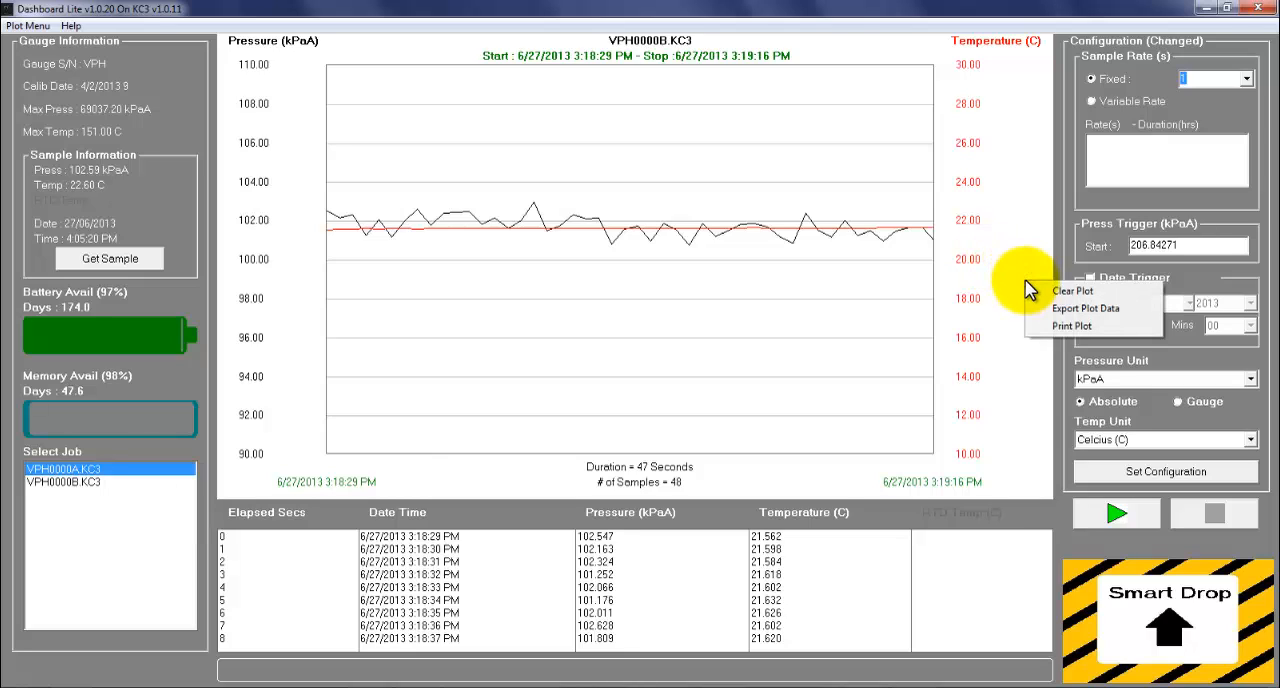
{"action": "left_click", "coordinate": [1094, 310]}
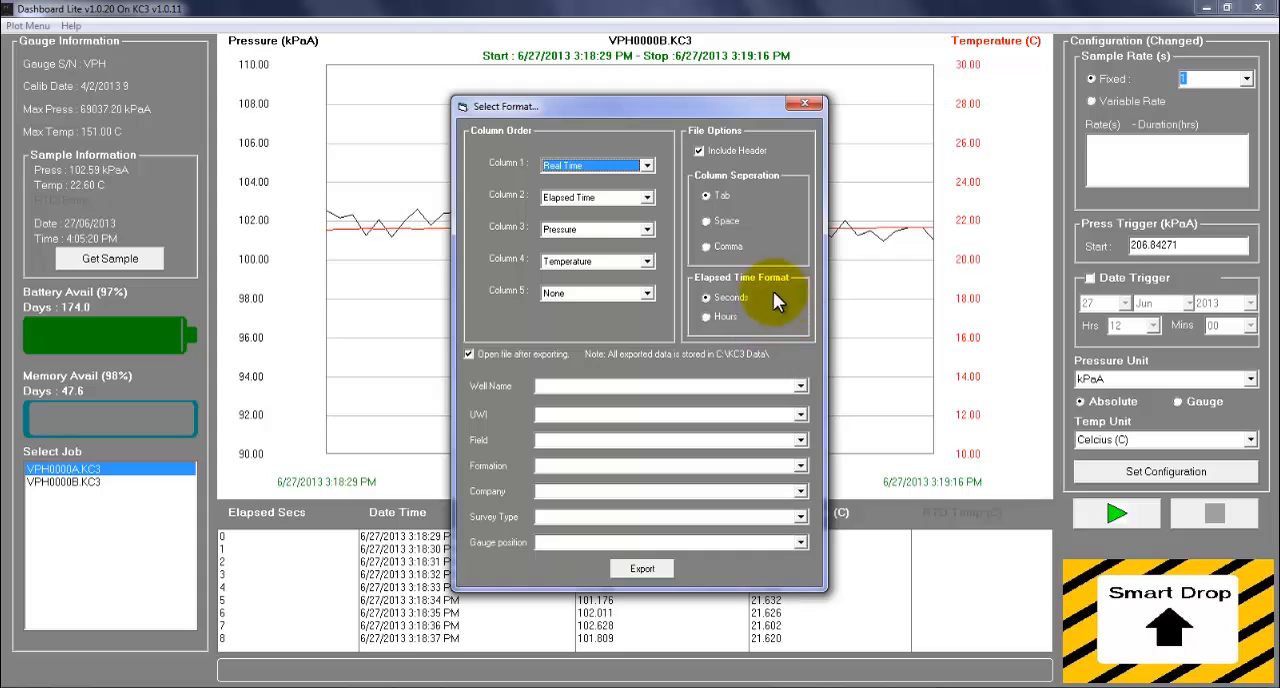
{"action": "left_click", "coordinate": [649, 167]}
{"action": "left_click", "coordinate": [650, 166]}
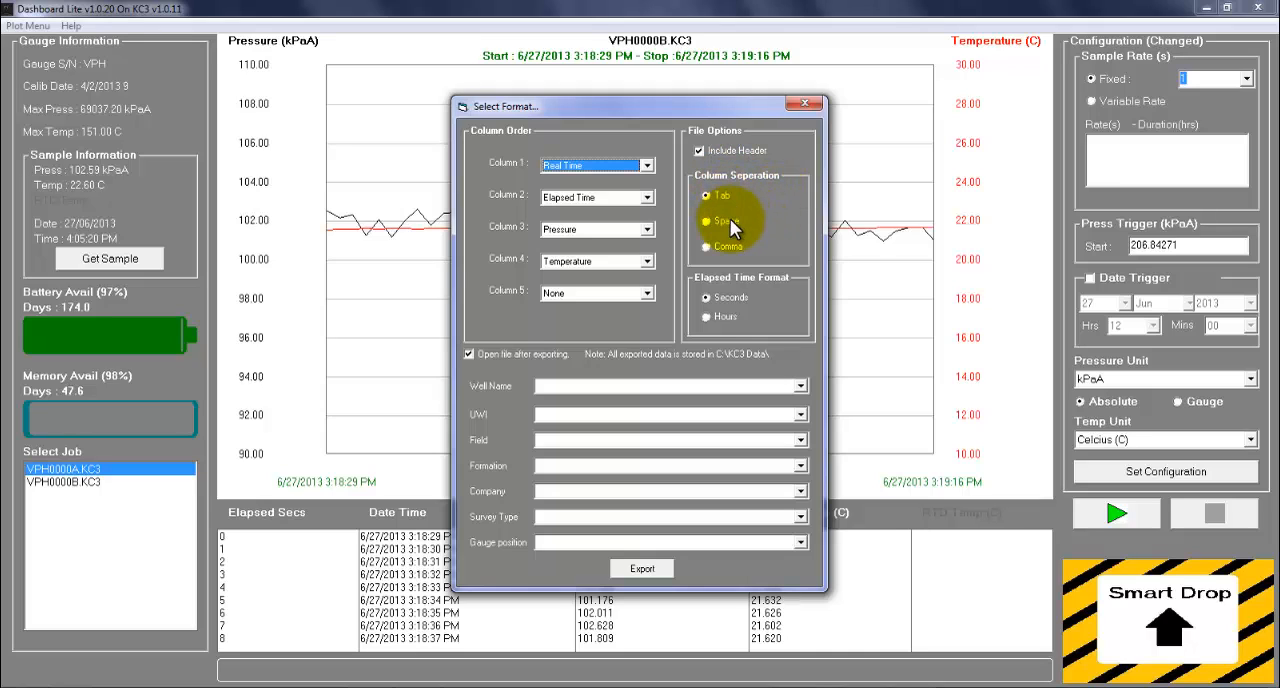
{"action": "left_click", "coordinate": [717, 244]}
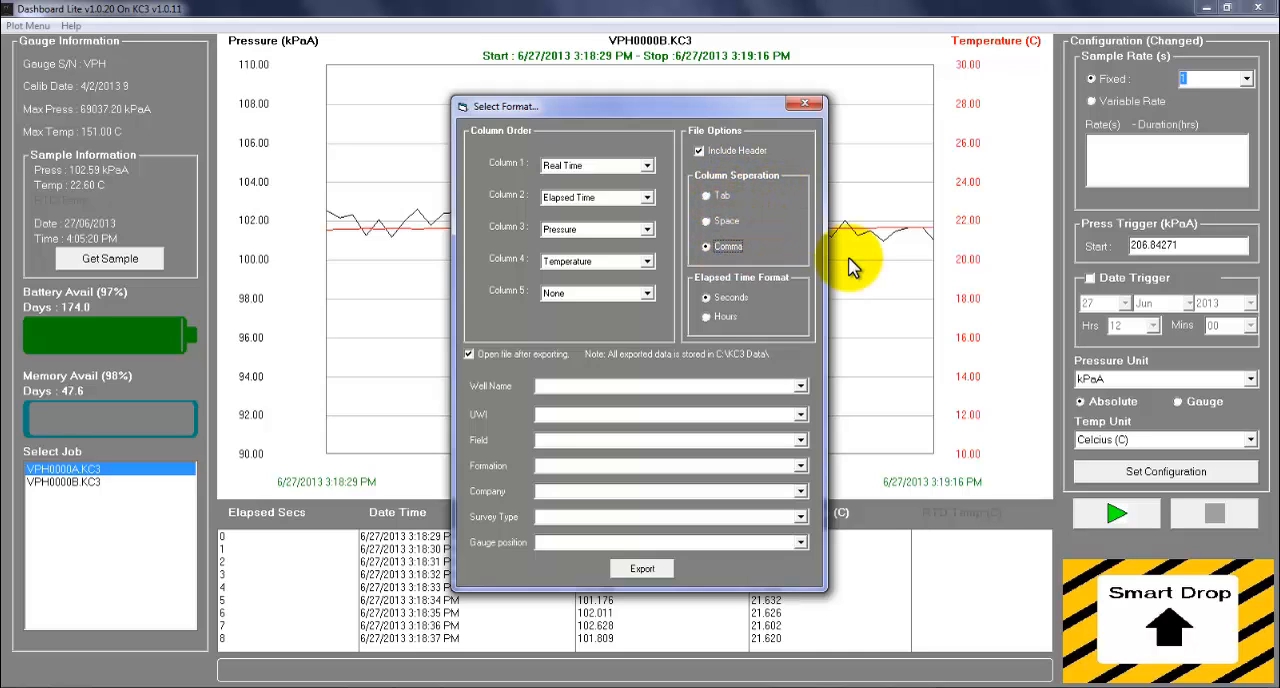
{"action": "left_click", "coordinate": [722, 314]}
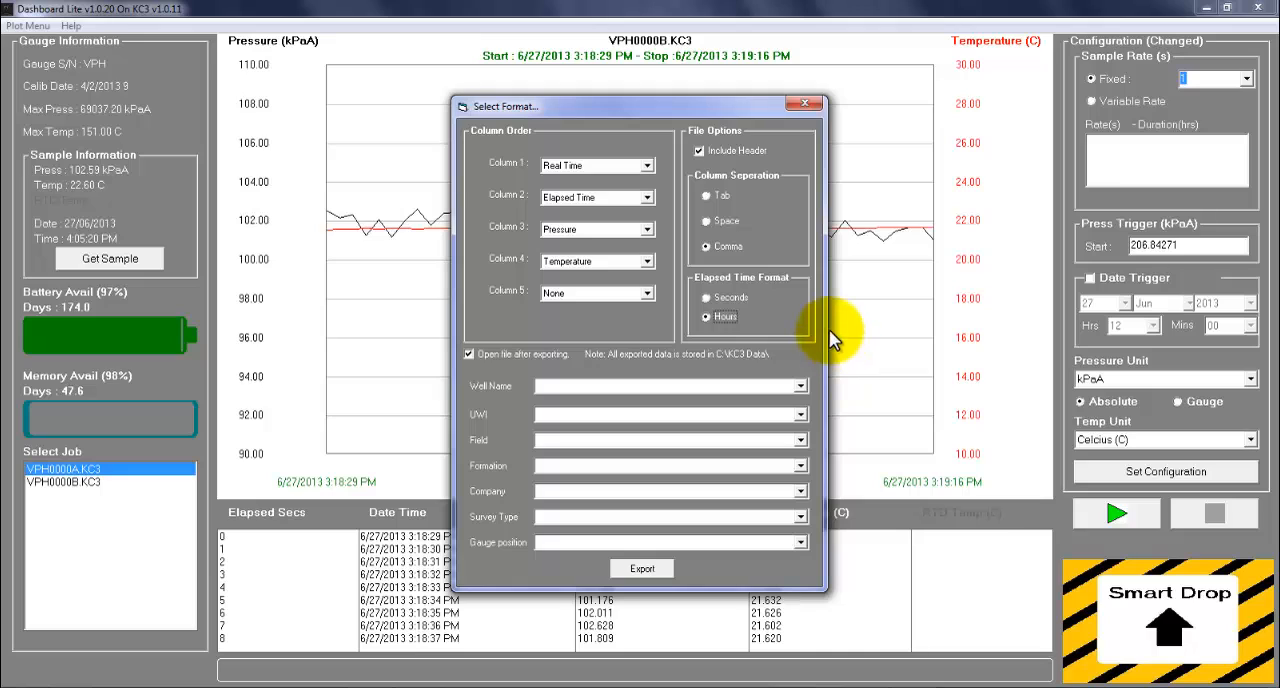
Step: Enter TEST as the well name, export the plot data, and close the exported file shown in Notepad
{"action": "left_click", "coordinate": [624, 385]}
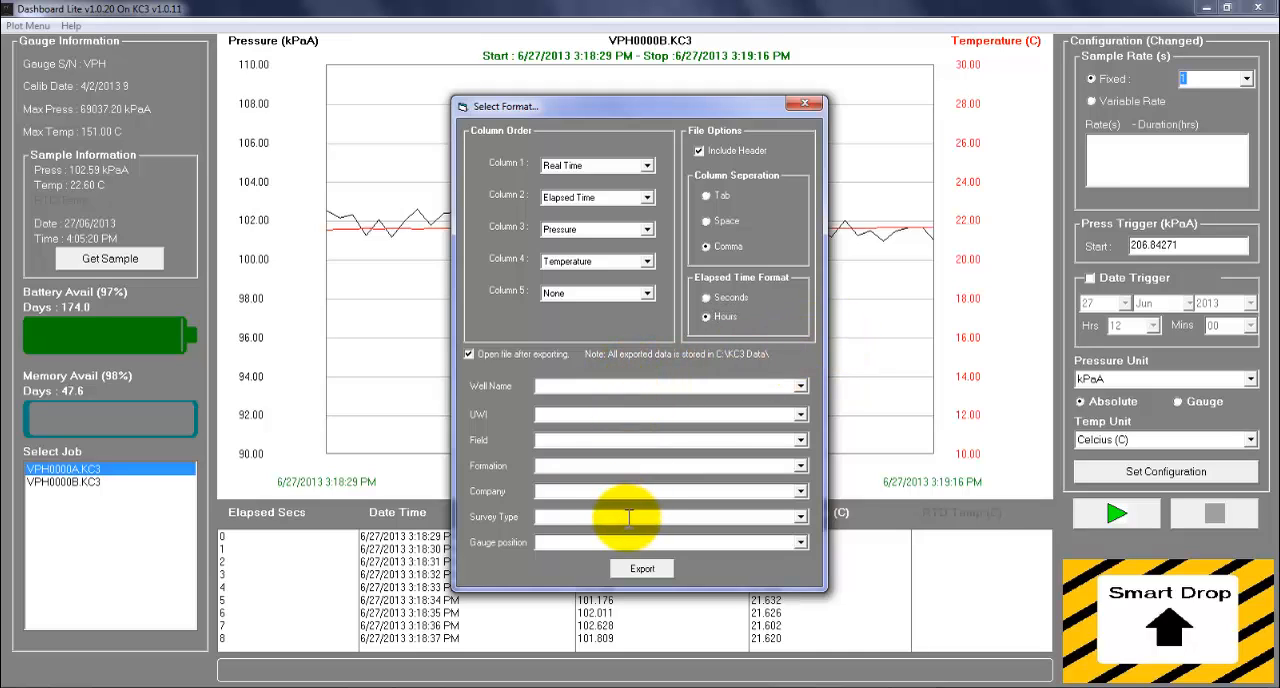
{"action": "left_click", "coordinate": [617, 385]}
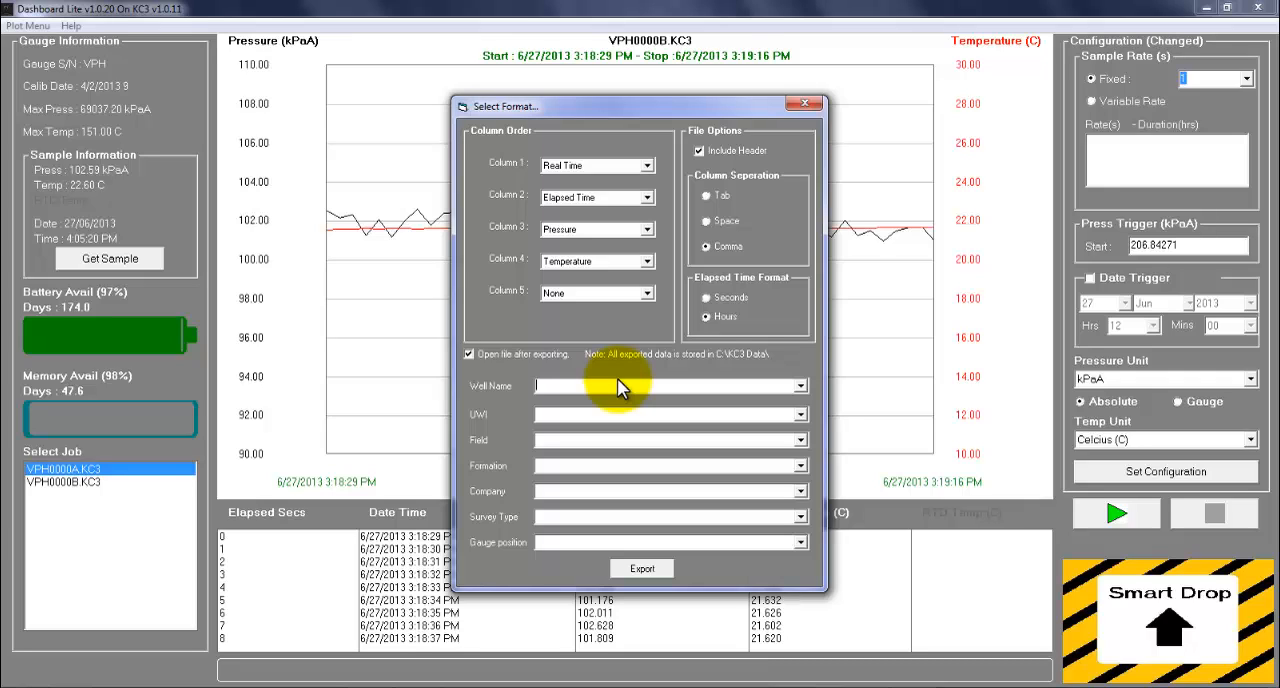
{"action": "type", "text": "TEST"}
{"action": "left_click", "coordinate": [643, 568]}
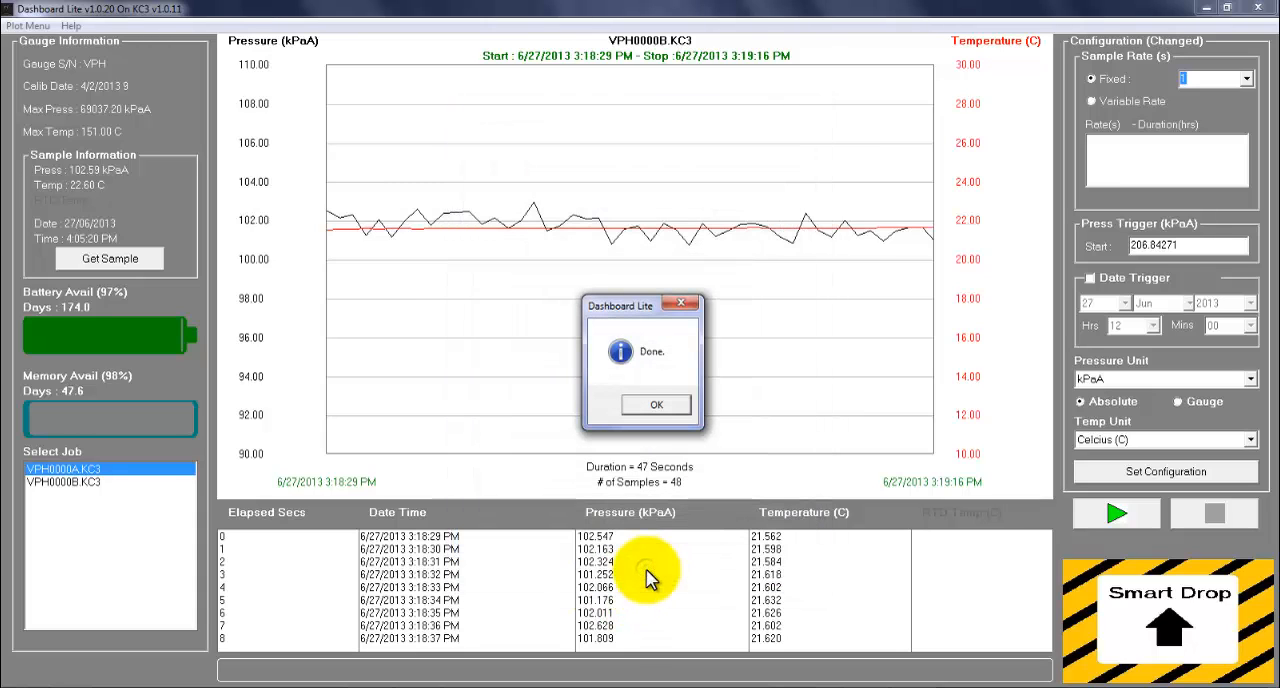
{"action": "left_click", "coordinate": [657, 405]}
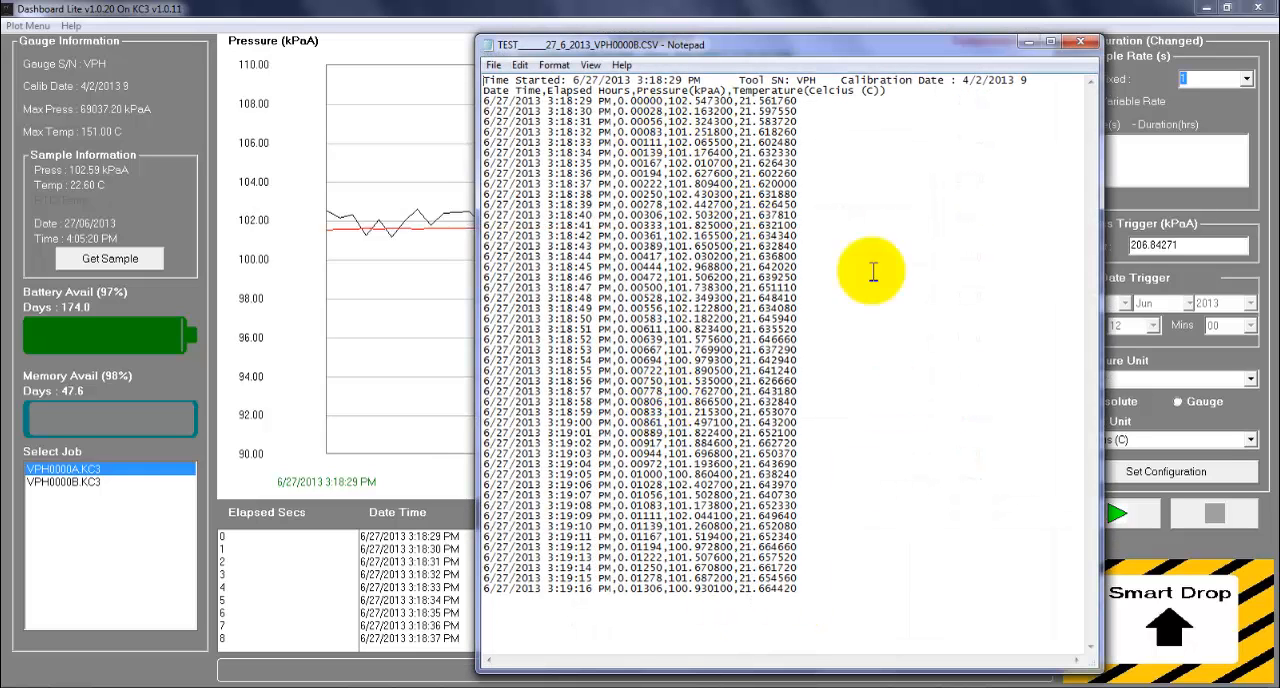
{"action": "left_click", "coordinate": [1079, 41]}
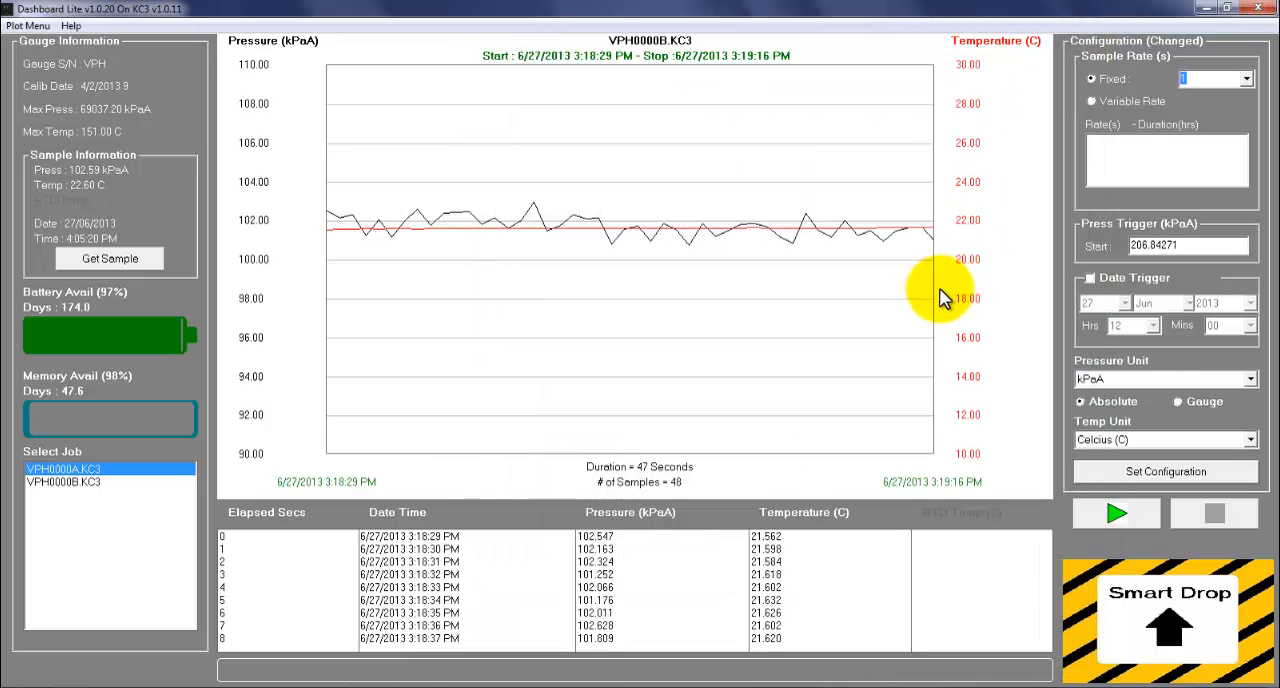
Step: Close Dashboard Lite, open the KC3 Data folder on drive C:, and highlight the two VPH job files and the exported CSV
{"action": "left_click", "coordinate": [1254, 10]}
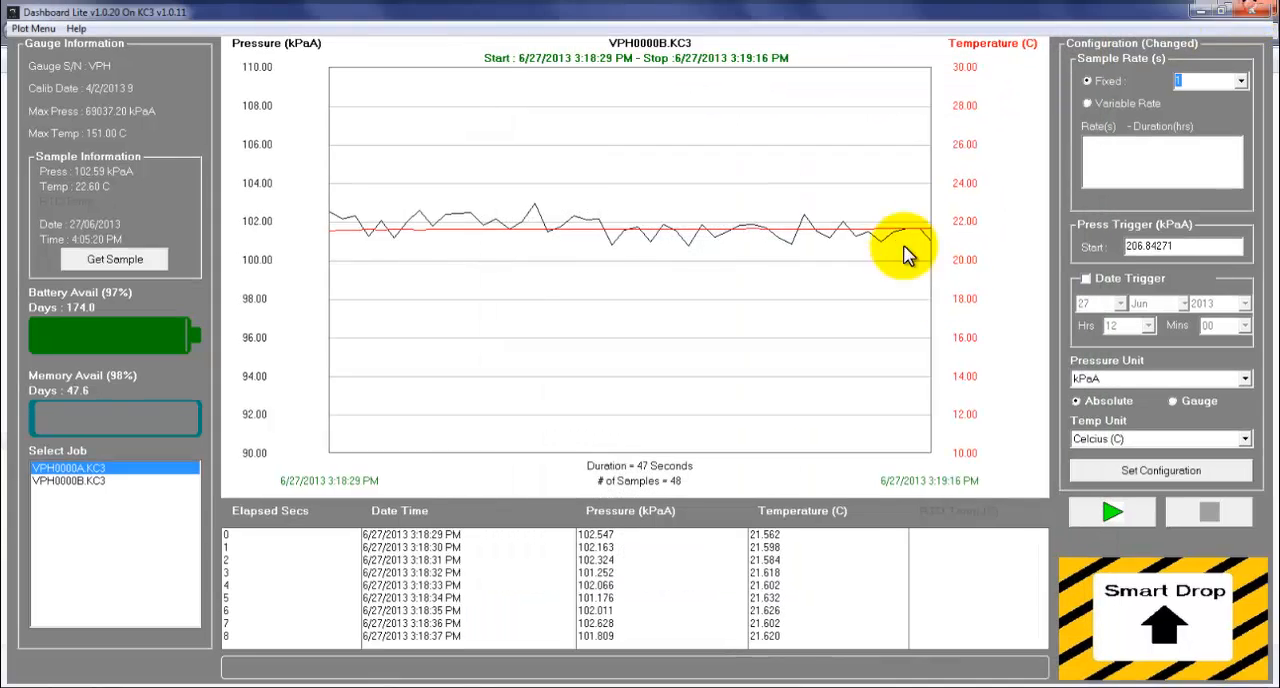
{"action": "left_click", "coordinate": [67, 425]}
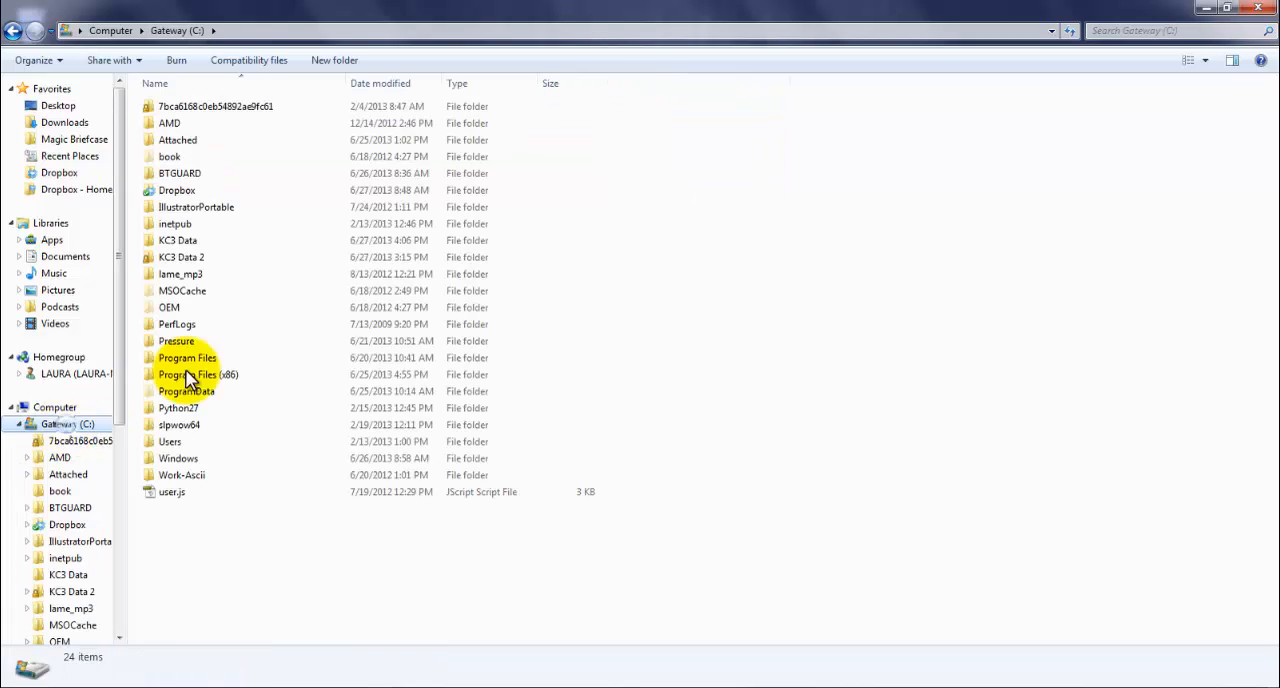
{"action": "double_click", "coordinate": [199, 241]}
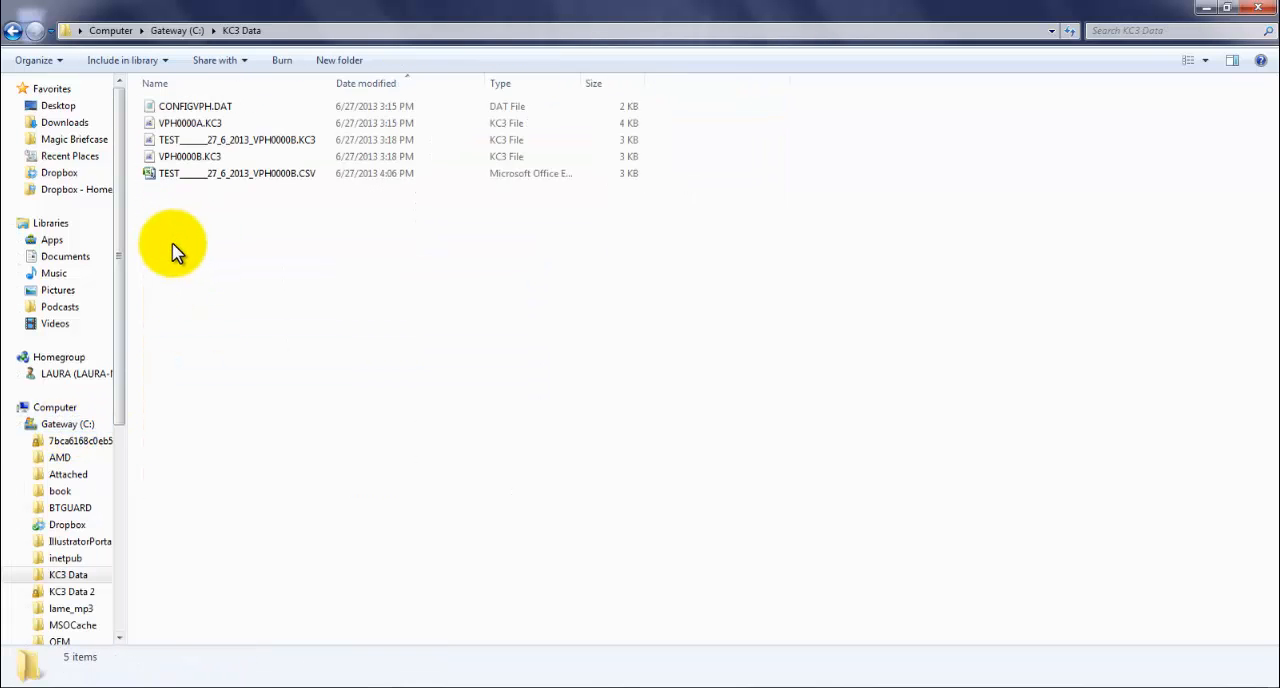
{"action": "left_click", "coordinate": [215, 123]}
{"action": "left_click", "coordinate": [200, 161], "text": "ctrl"}
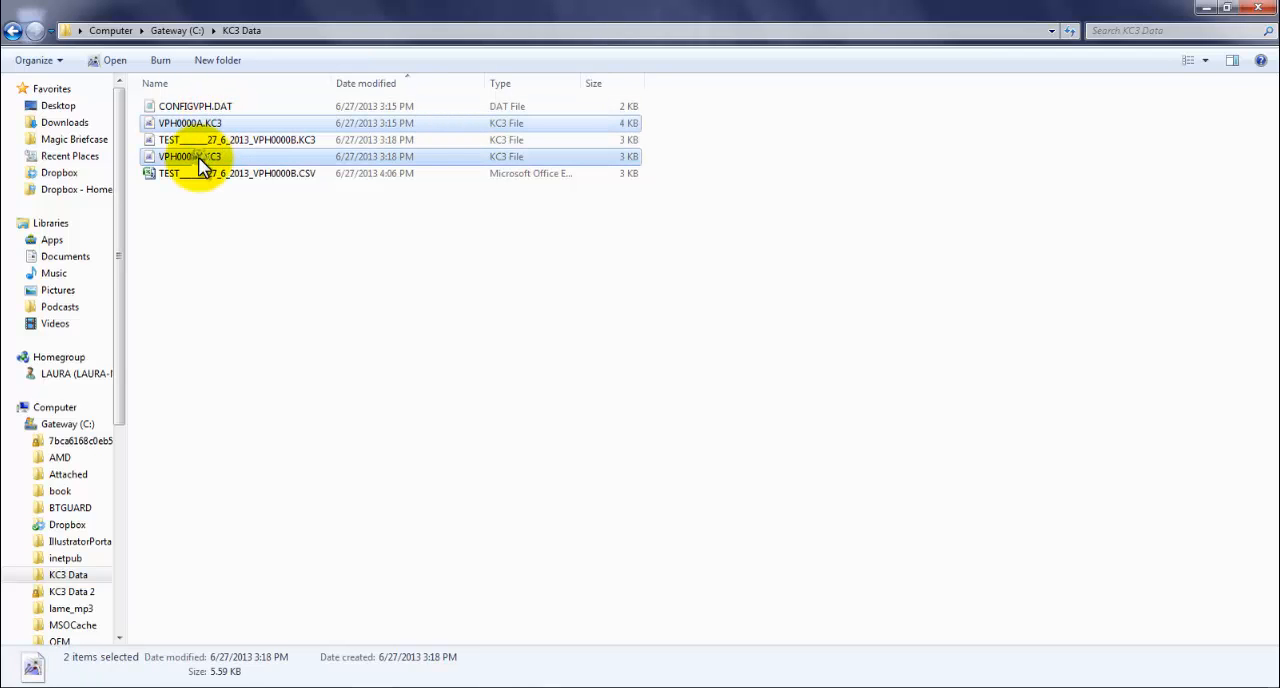
{"action": "left_click", "coordinate": [265, 175]}
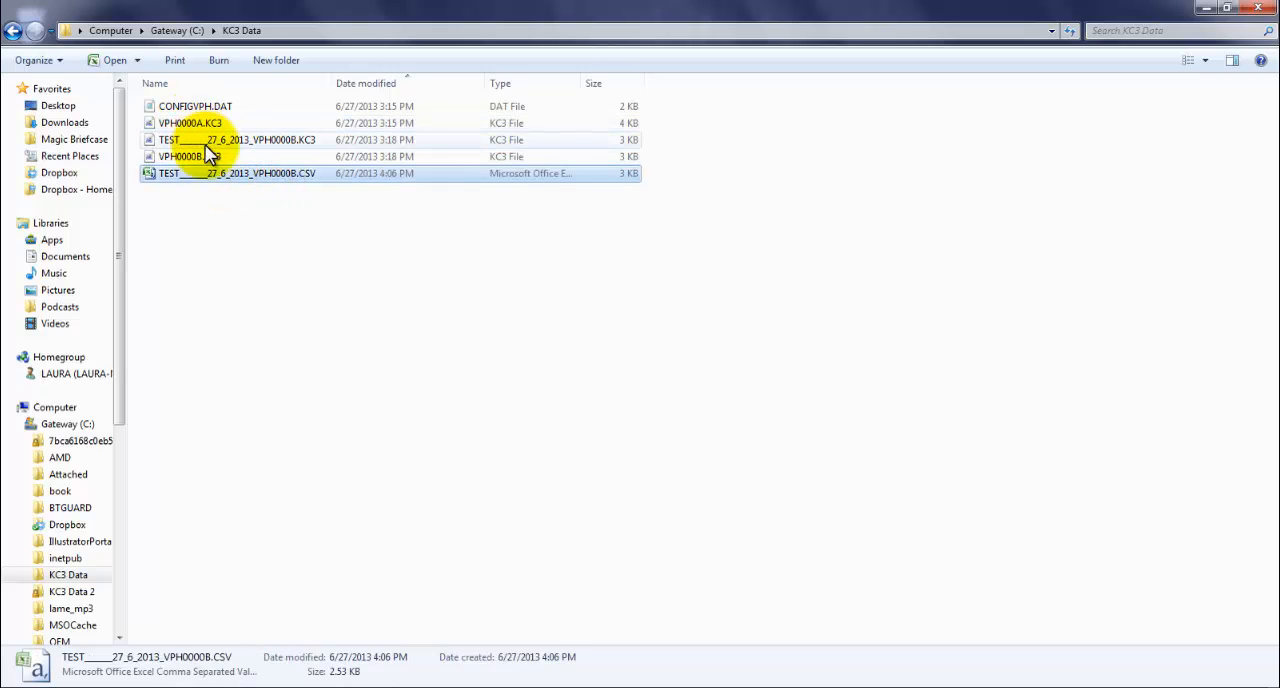
Step: Open the exported TEST CSV file in Excel, widen column A to review the dates and readings, and close it without saving
{"action": "double_click", "coordinate": [228, 175]}
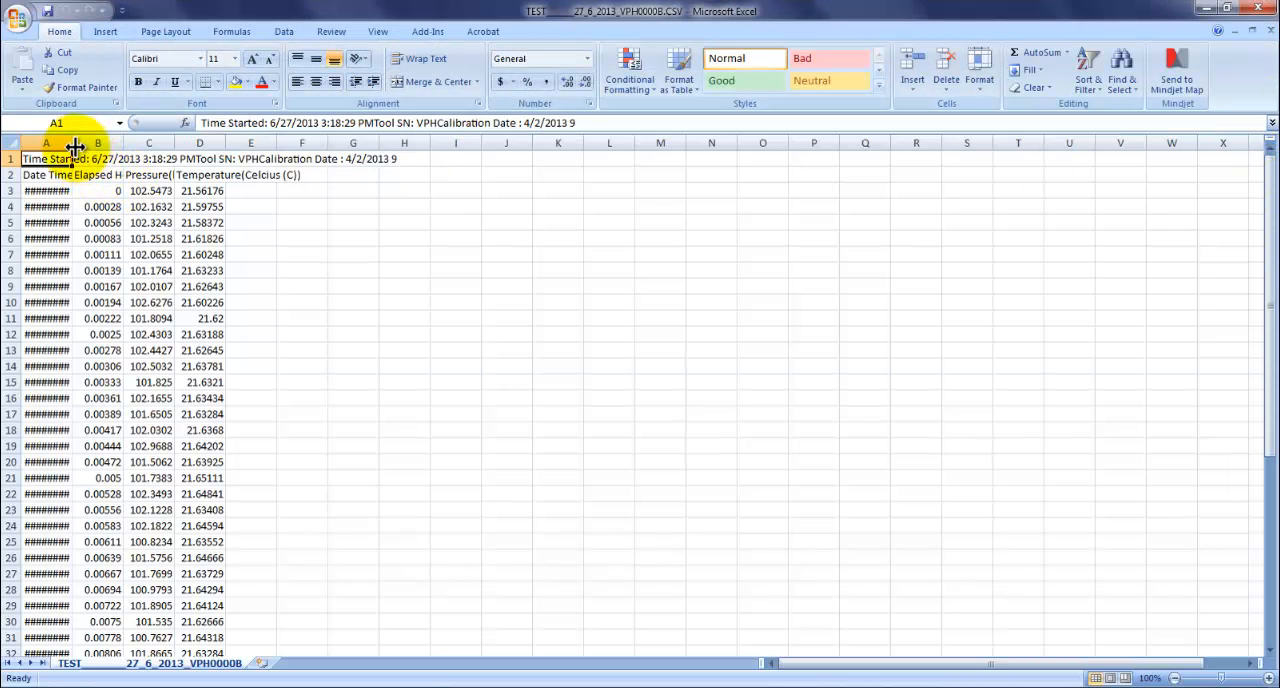
{"action": "left_click_drag", "start_coordinate": [73, 143], "coordinate": [128, 151]}
{"action": "scroll", "coordinate": [334, 420], "scroll_direction": "down", "scroll_amount": 7}
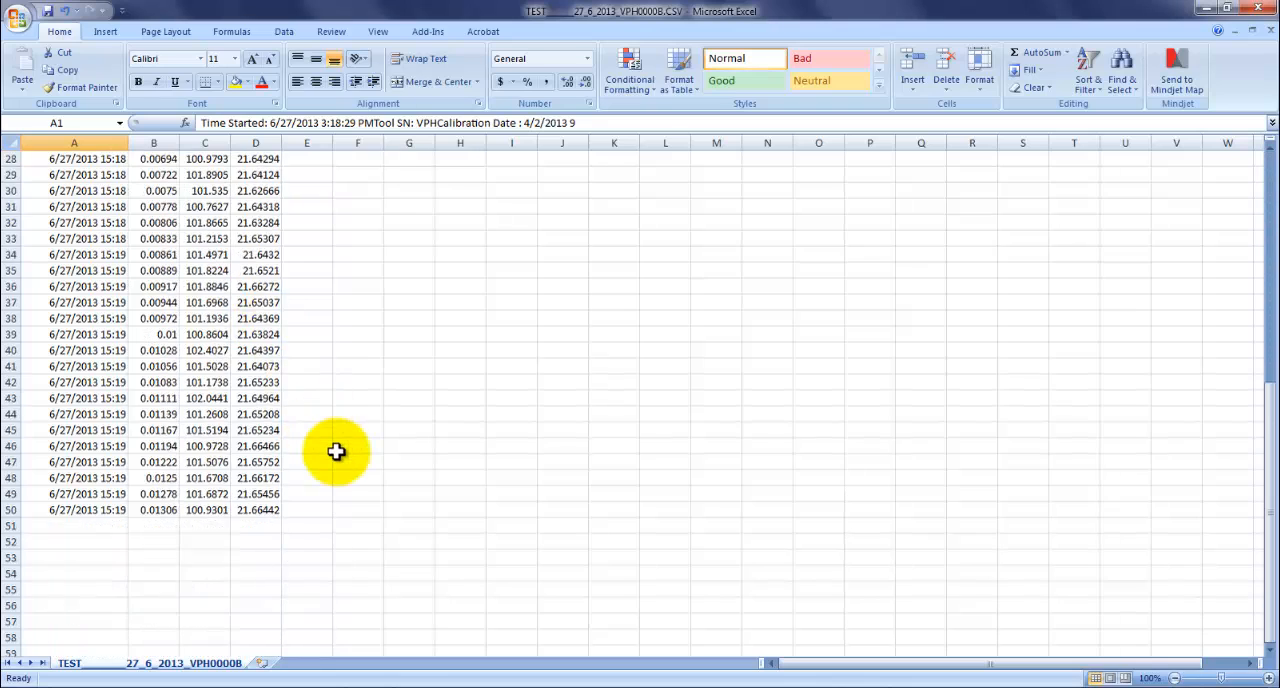
{"action": "scroll", "coordinate": [348, 451], "scroll_direction": "up", "scroll_amount": 6}
{"action": "scroll", "coordinate": [348, 451], "scroll_direction": "up", "scroll_amount": 1}
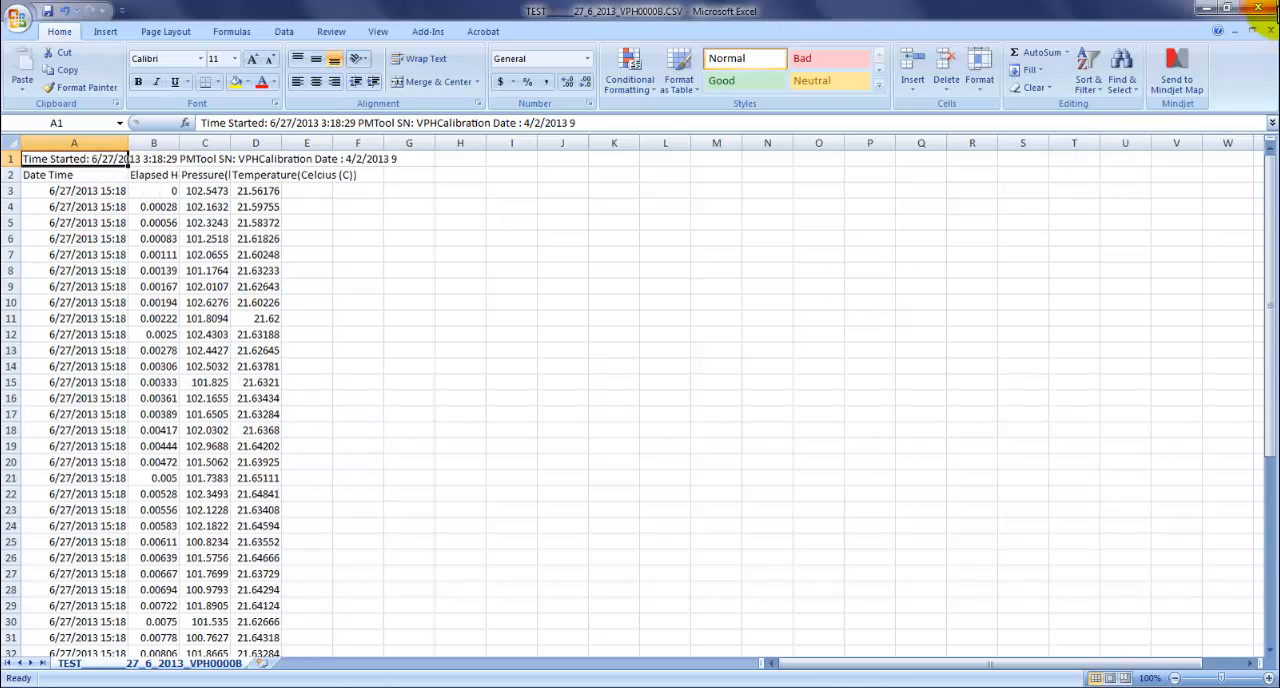
{"action": "left_click", "coordinate": [1257, 8]}
{"action": "left_click", "coordinate": [641, 391]}
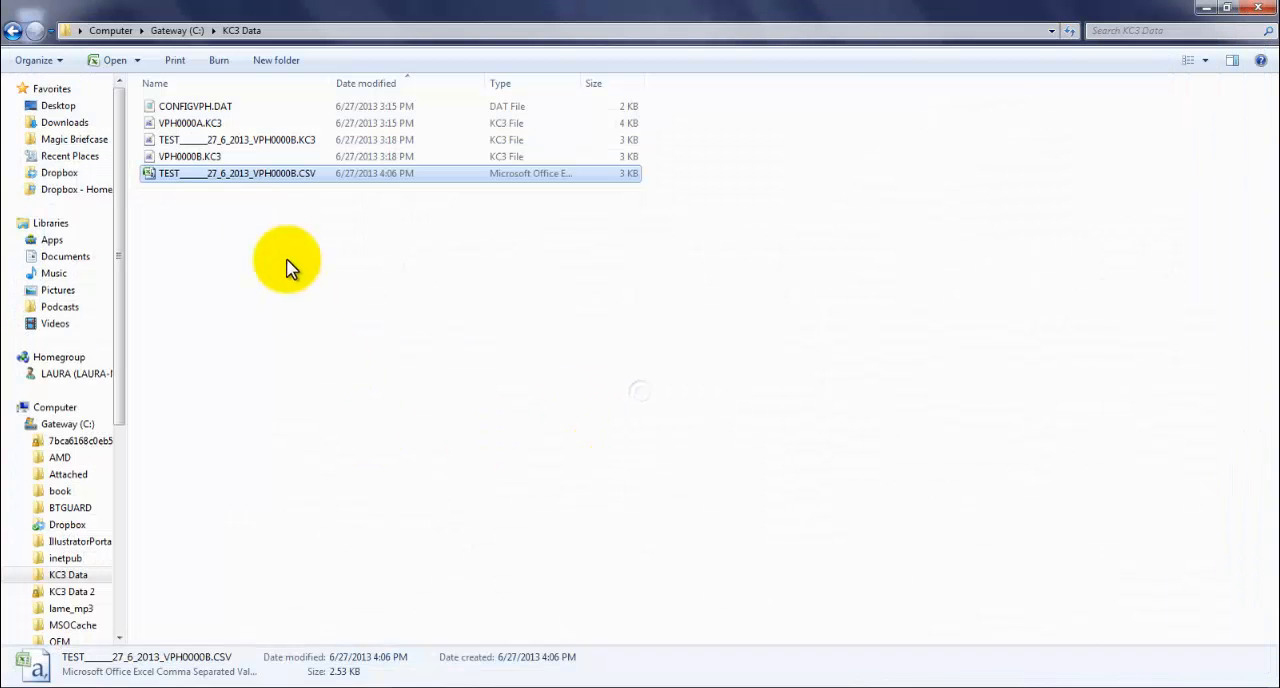
Step: Highlight VPH0000A.KC3 and VPH0000B.KC3 in the KC3 Data folder and close the folder window
{"action": "left_click", "coordinate": [190, 124]}
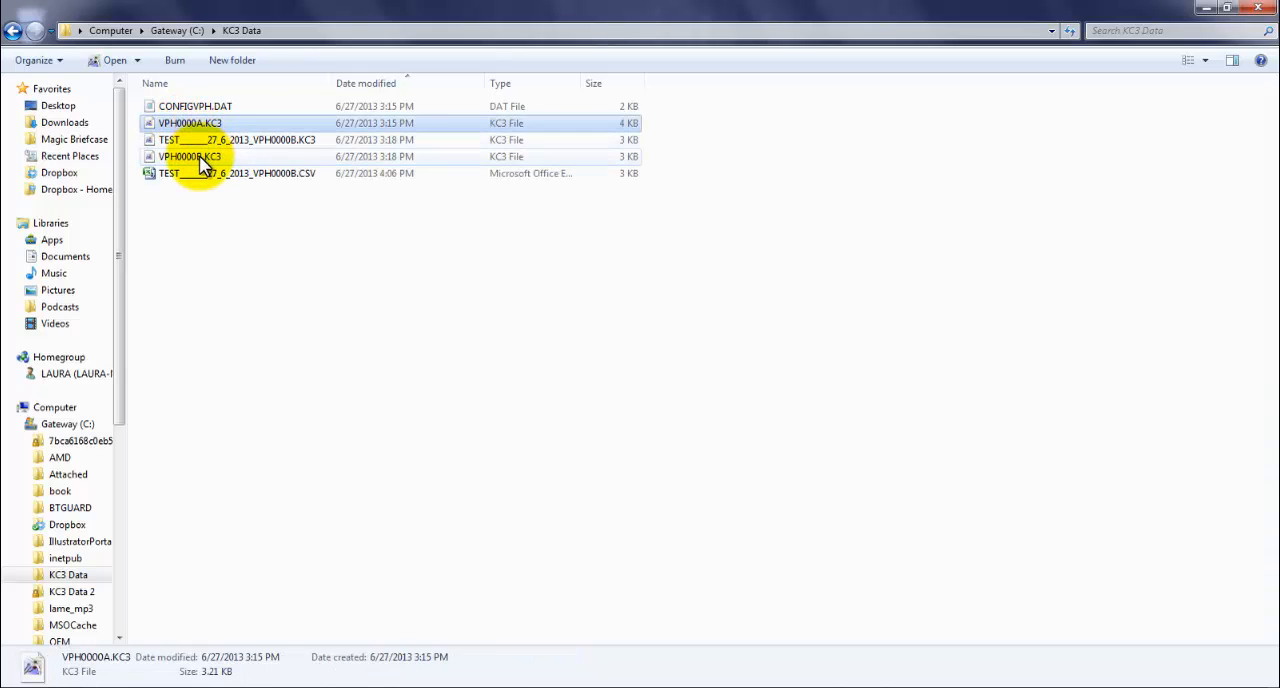
{"action": "left_click", "coordinate": [195, 156], "text": "ctrl"}
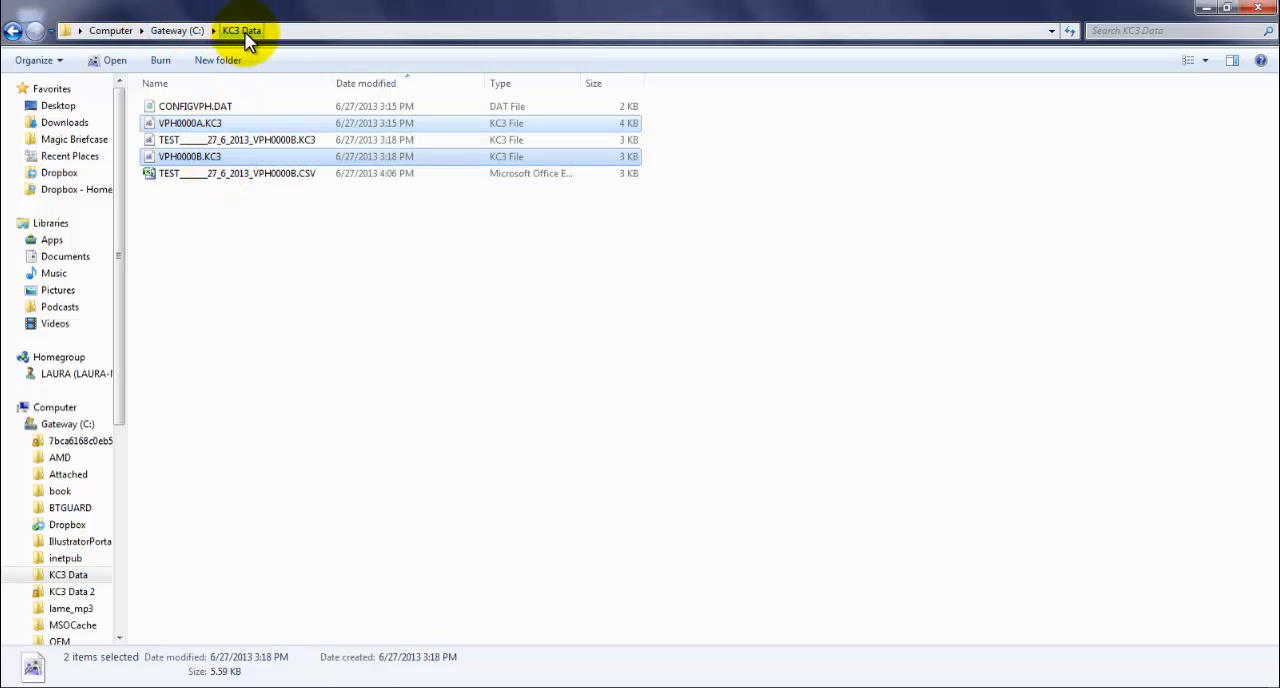
{"action": "left_click", "coordinate": [1262, 10]}
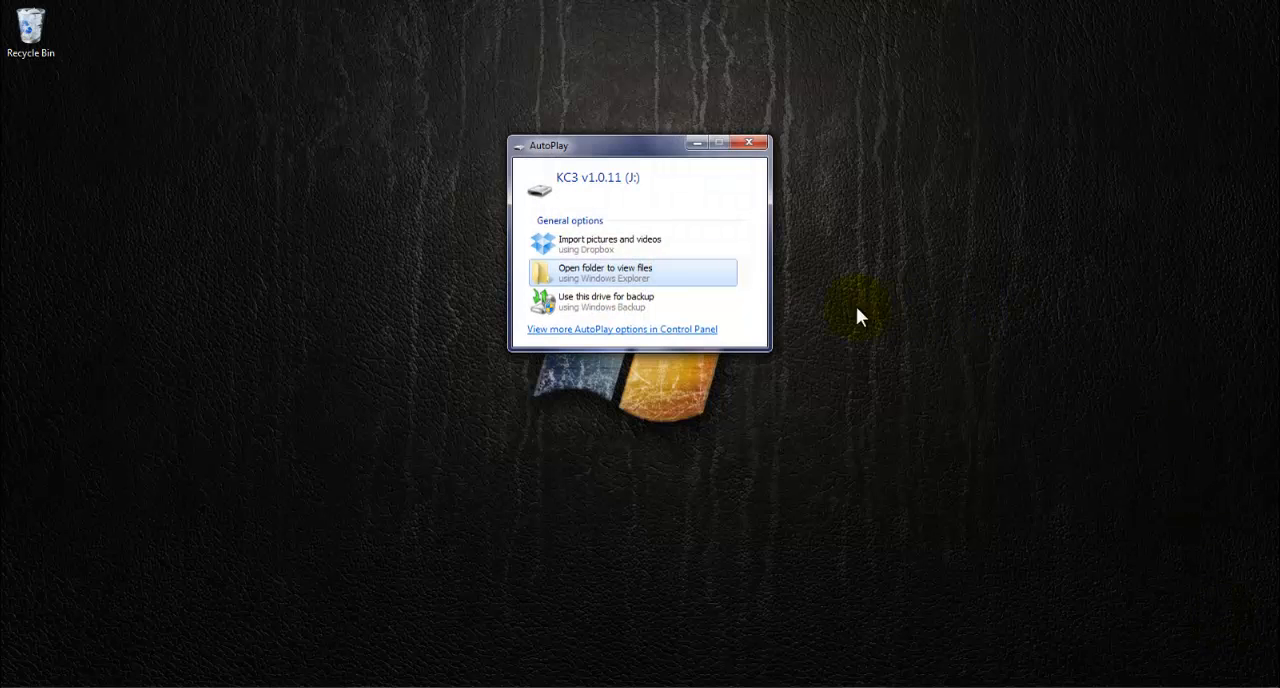
Step: Open the KC3 v1.0.11 (J:) drive's folder to view its files and launch KC3.EXE in a maximized window
{"action": "left_click", "coordinate": [660, 277]}
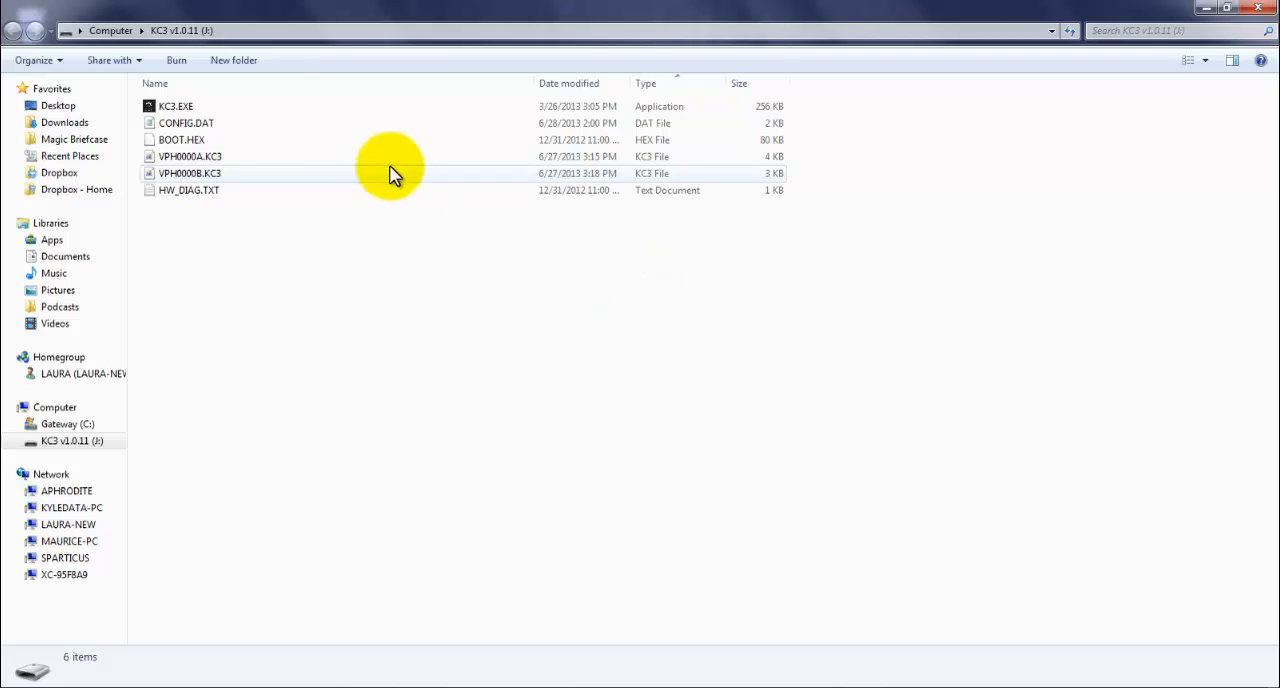
{"action": "double_click", "coordinate": [265, 103]}
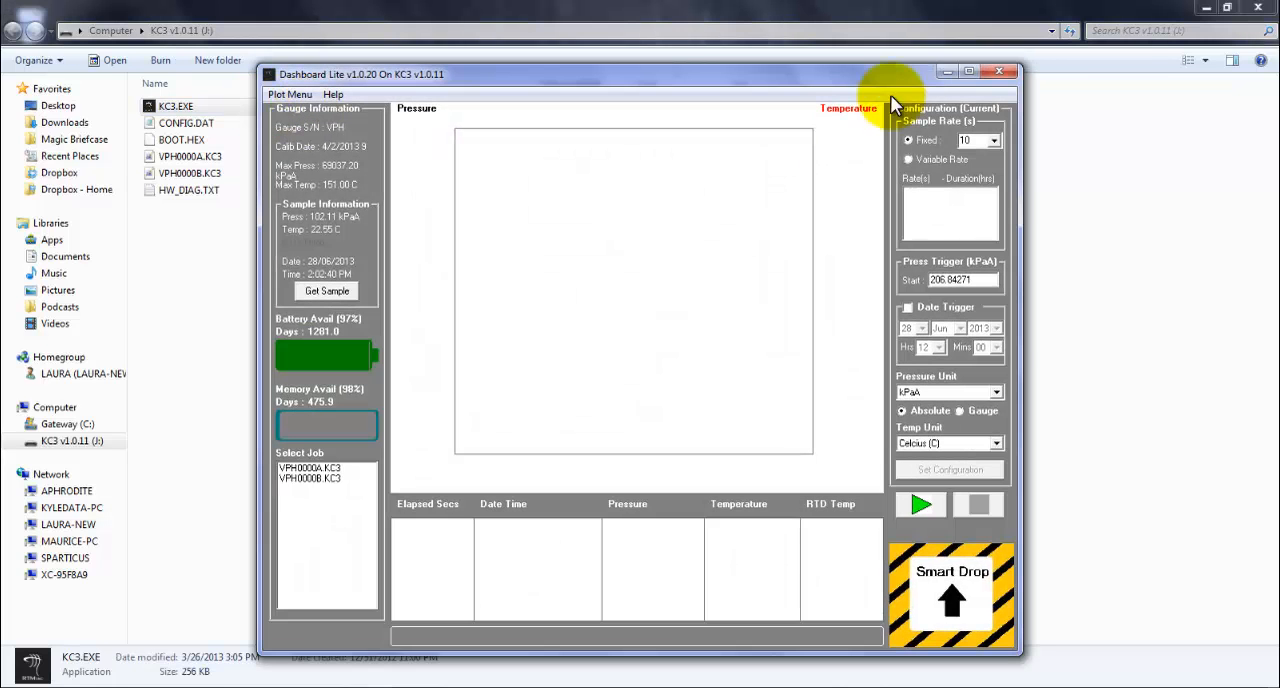
{"action": "left_click", "coordinate": [968, 71]}
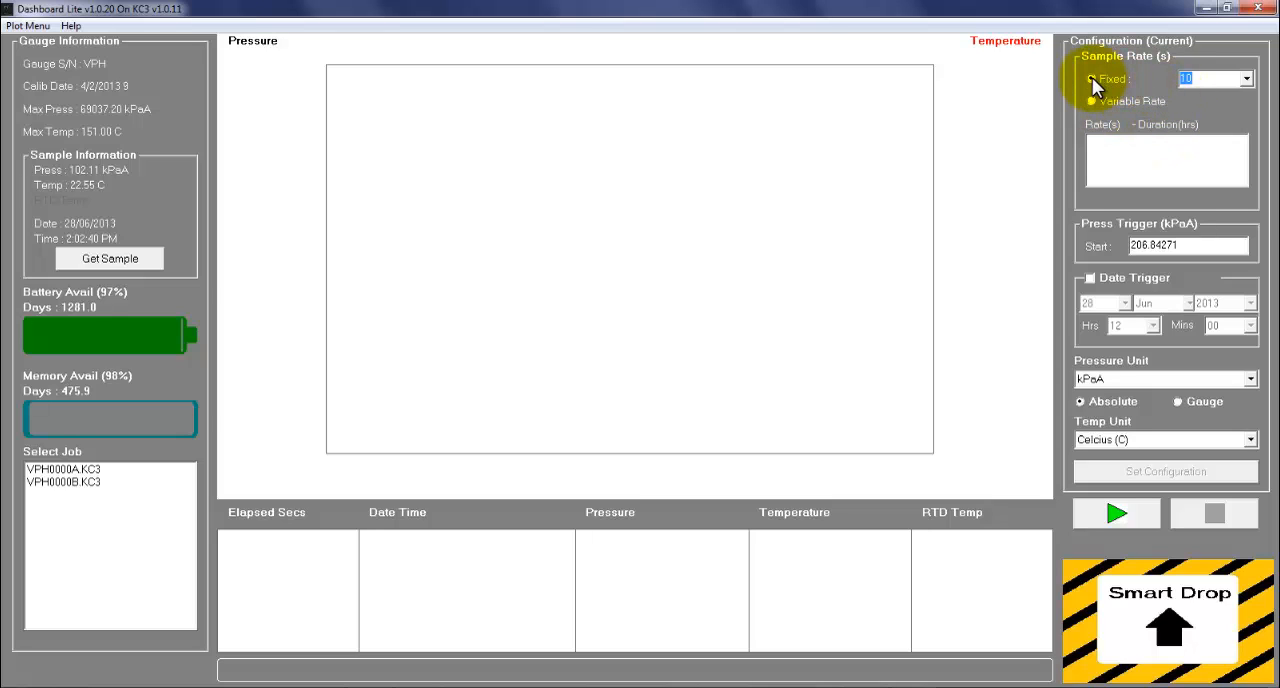
Step: Choose a fixed sample rate of 10 seconds, write the configuration to the gauge, and decline to begin logging
{"action": "left_click", "coordinate": [1248, 82]}
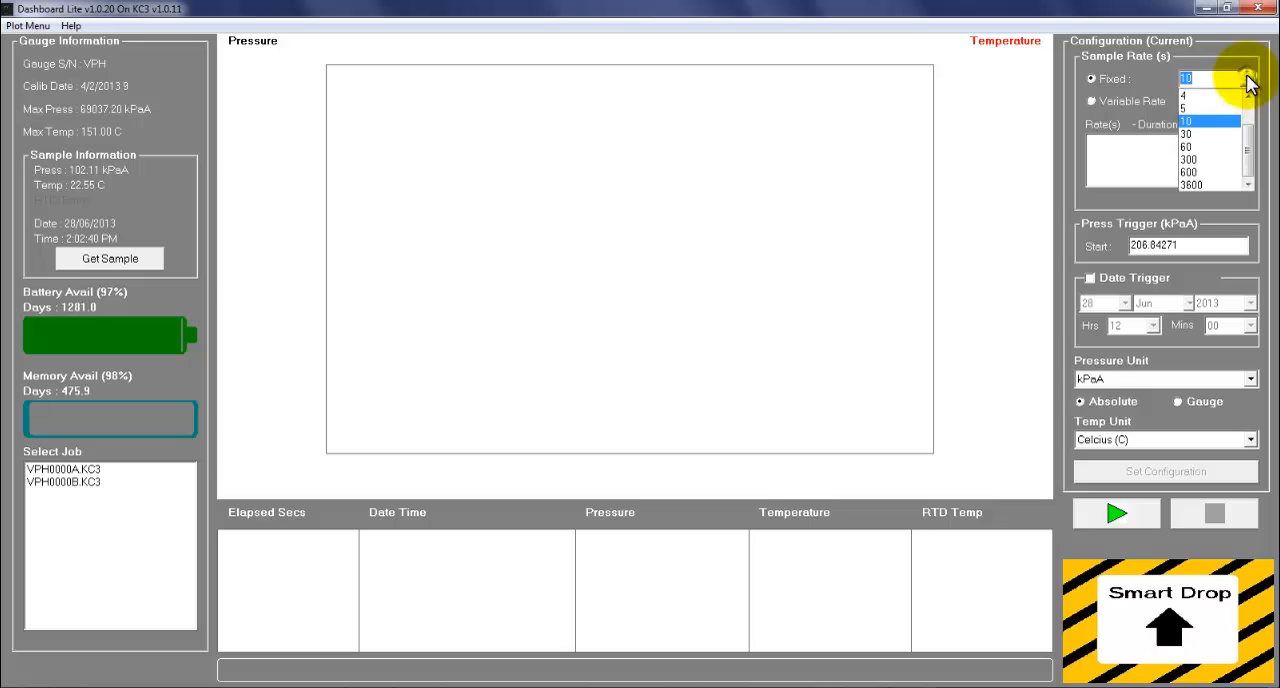
{"action": "left_click", "coordinate": [1216, 122]}
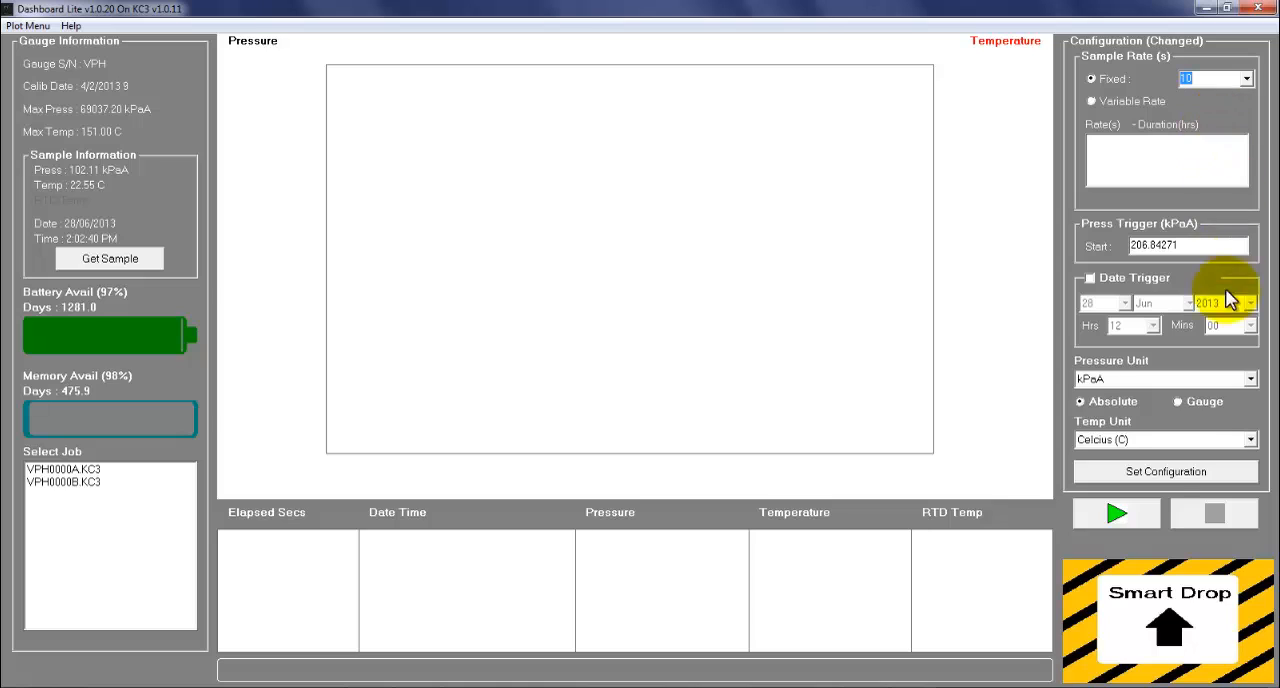
{"action": "left_click", "coordinate": [1174, 472]}
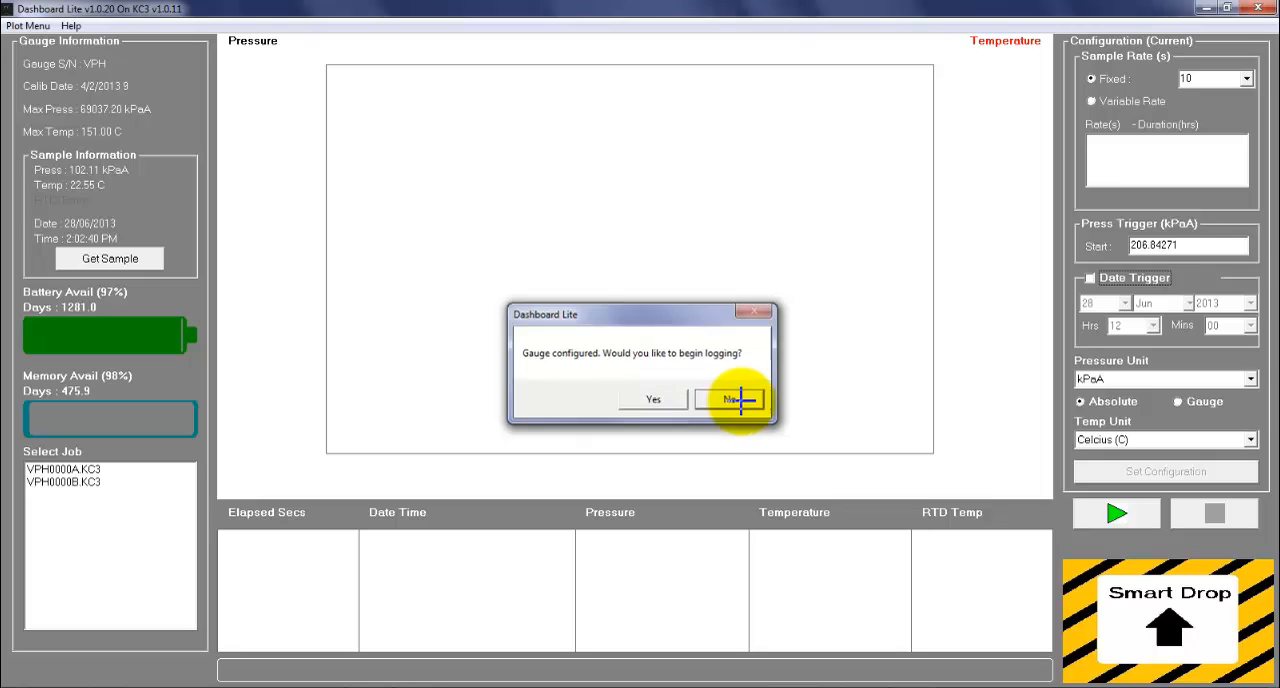
{"action": "left_click", "coordinate": [731, 400]}
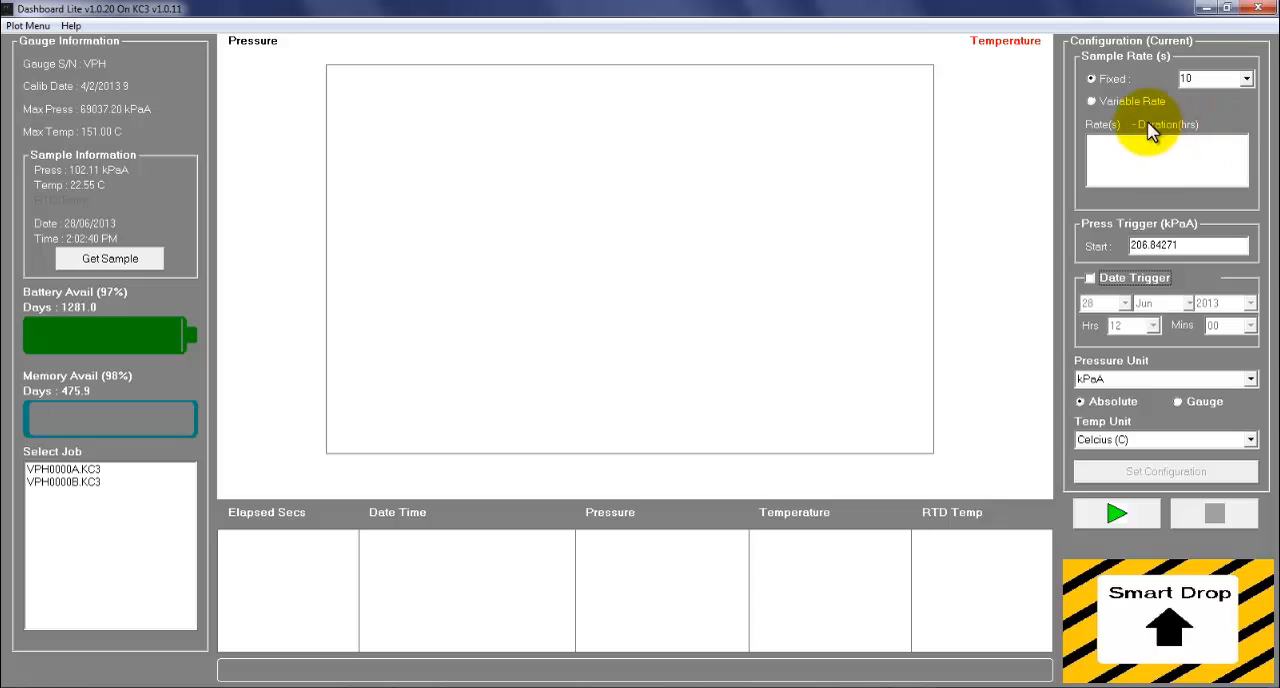
Step: Switch the gauge to a variable sample rate and add a first entry of 1 second for 24 hours
{"action": "left_click", "coordinate": [1115, 101]}
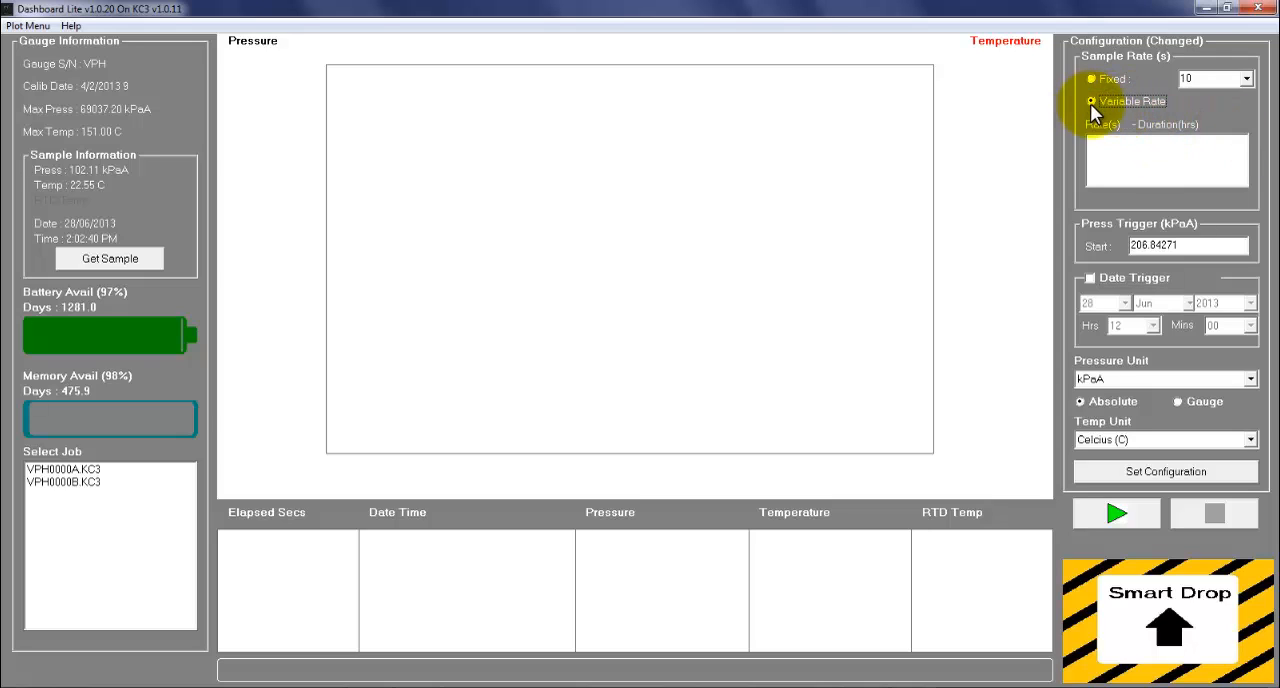
{"action": "right_click", "coordinate": [1160, 152]}
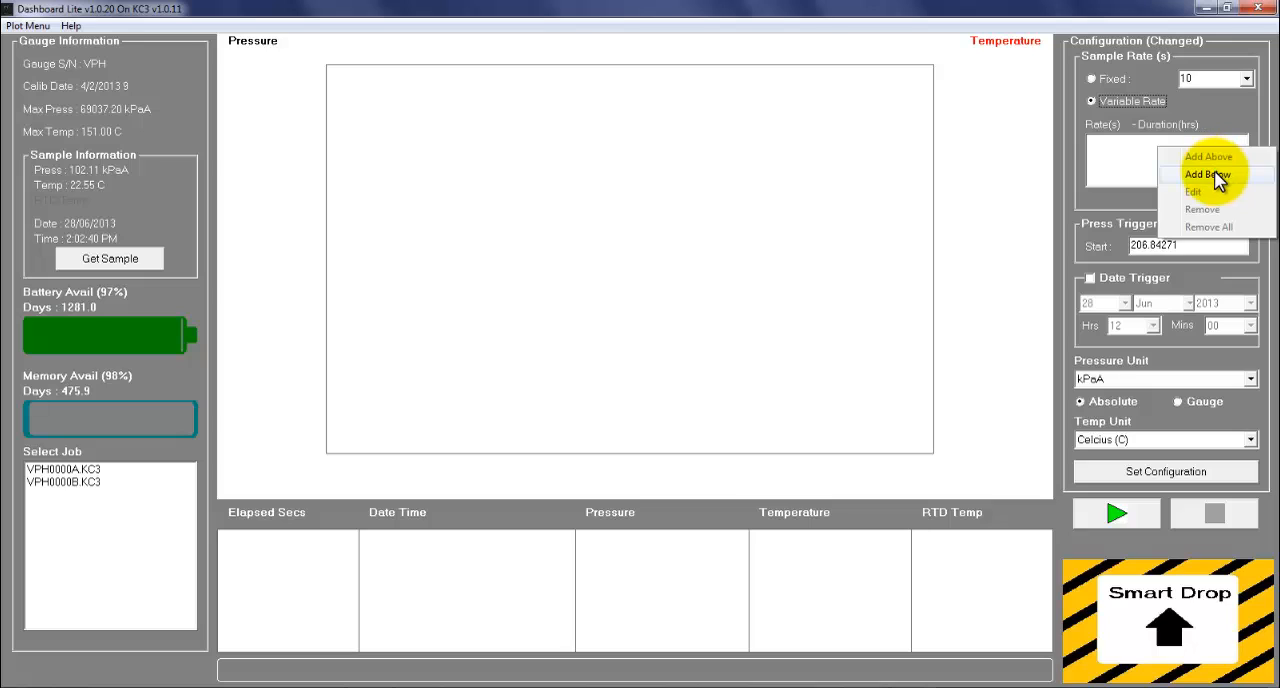
{"action": "left_click", "coordinate": [1214, 176]}
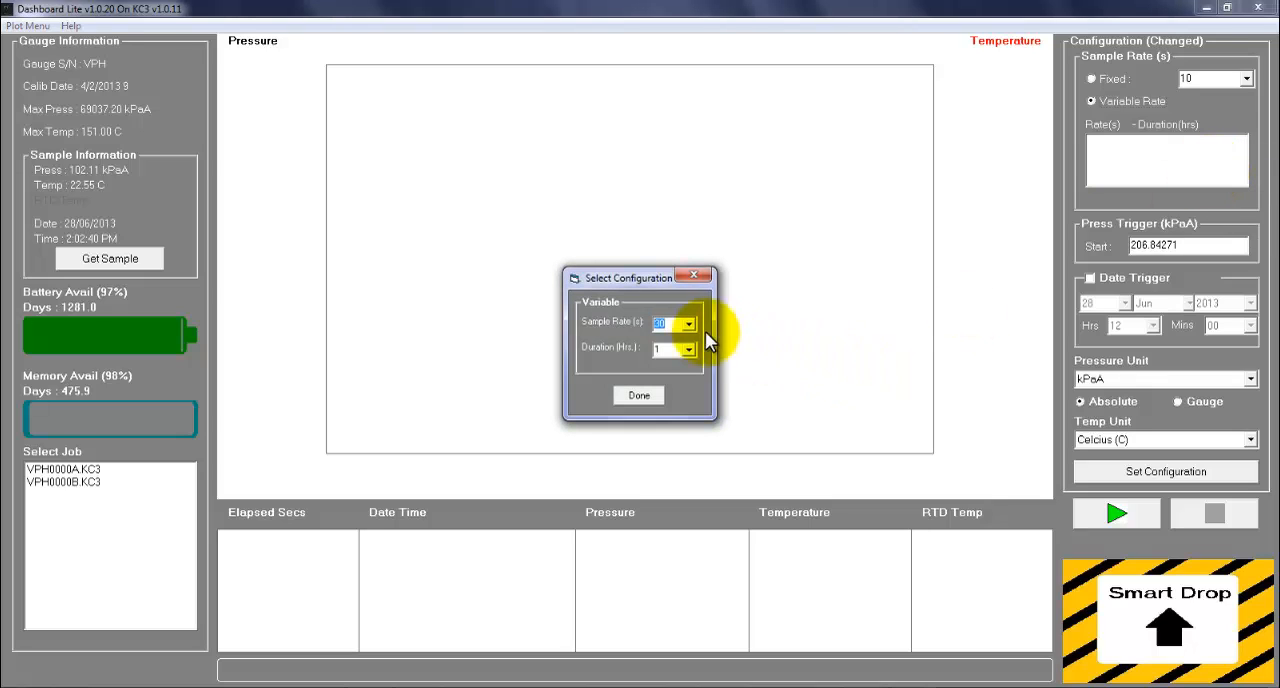
{"action": "left_click", "coordinate": [689, 326]}
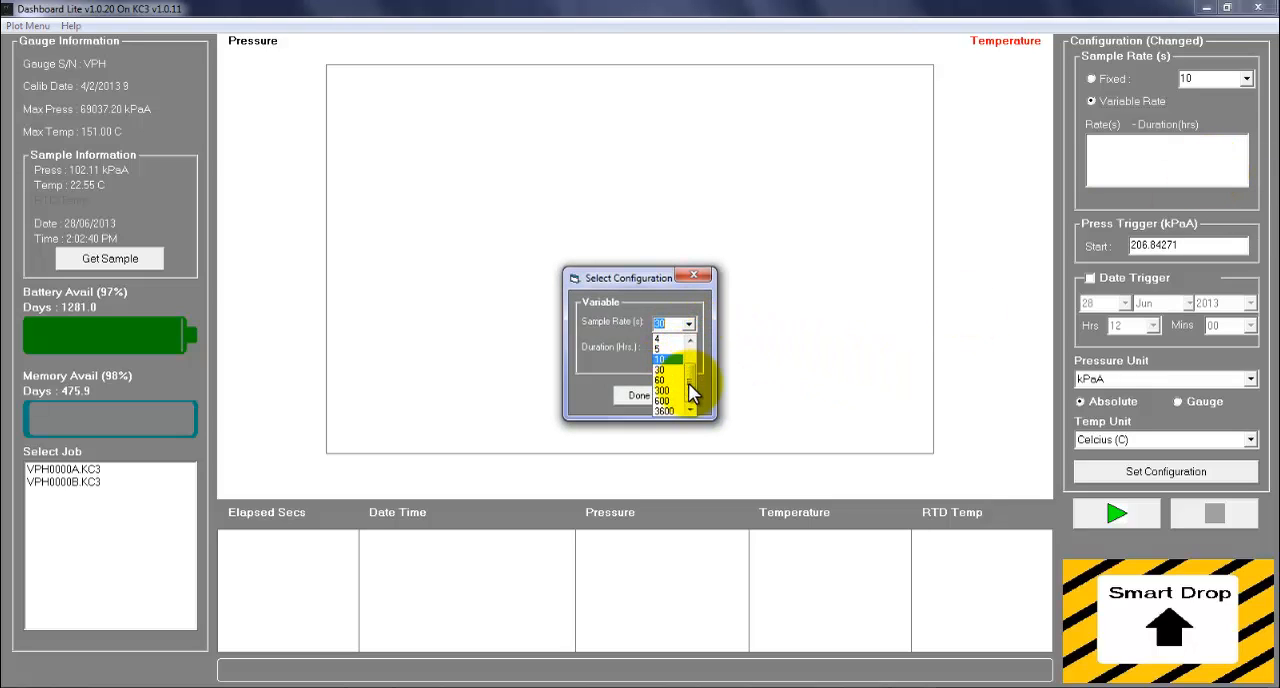
{"action": "left_click", "coordinate": [674, 339]}
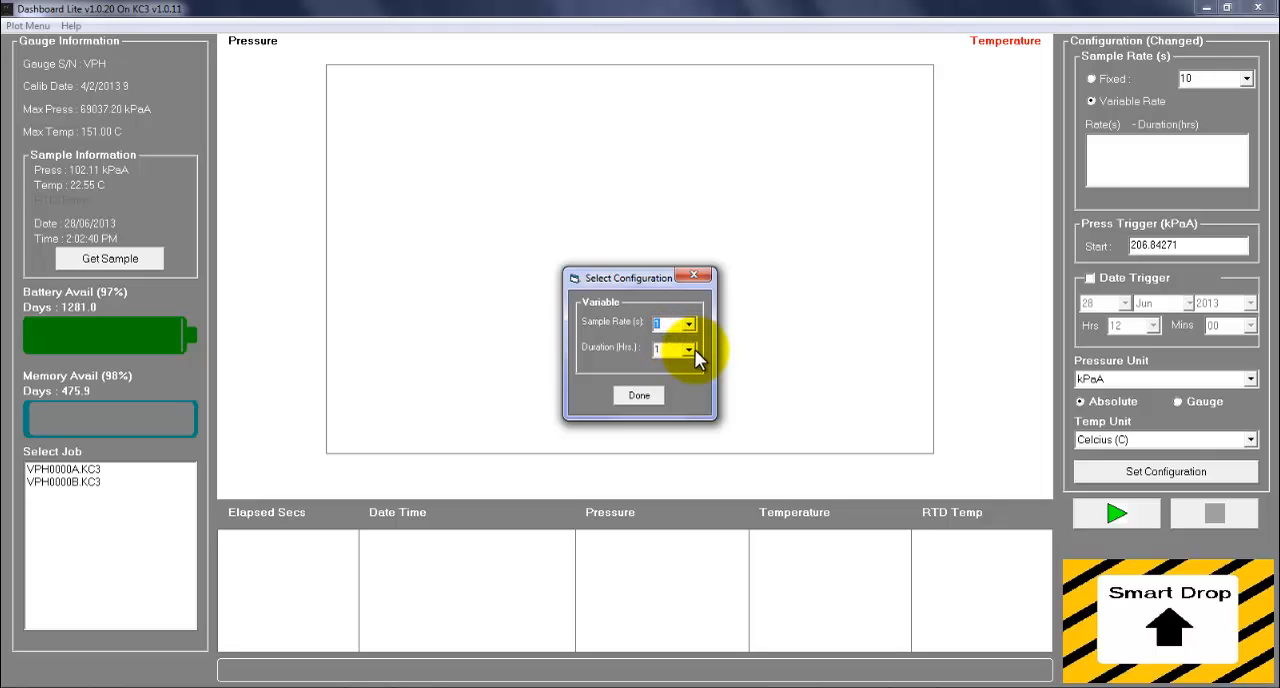
{"action": "left_click", "coordinate": [692, 352]}
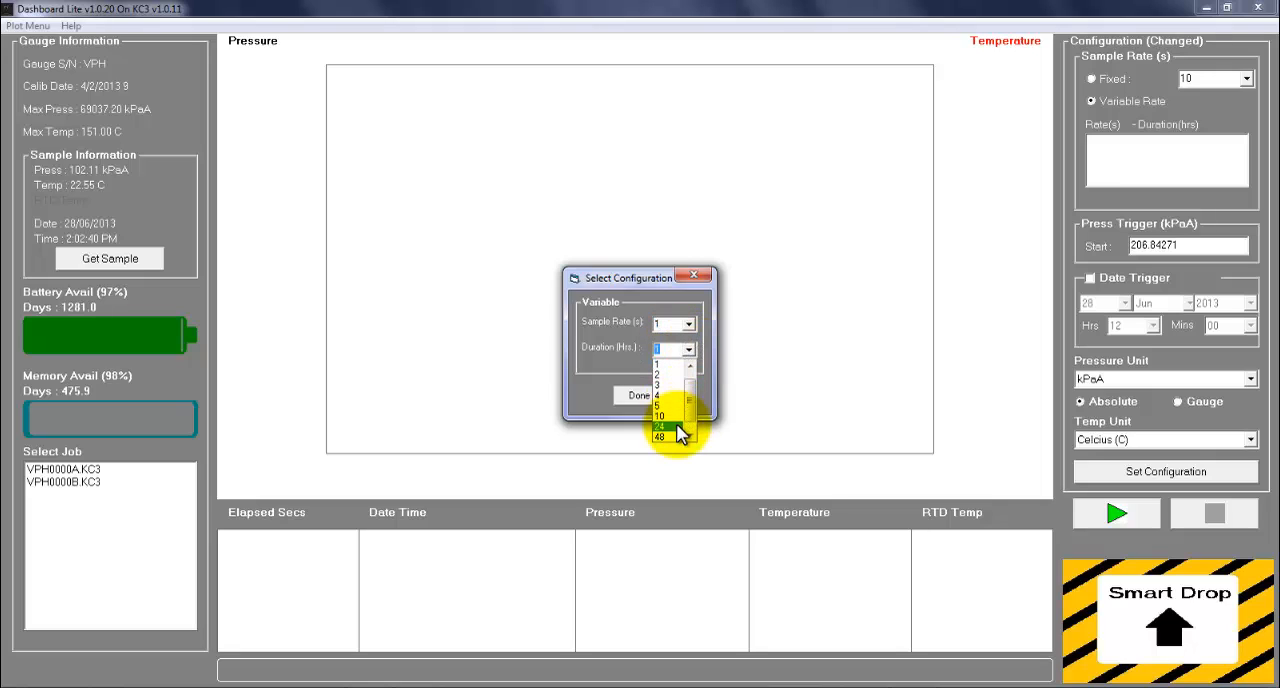
{"action": "left_click", "coordinate": [677, 423]}
{"action": "left_click", "coordinate": [656, 397]}
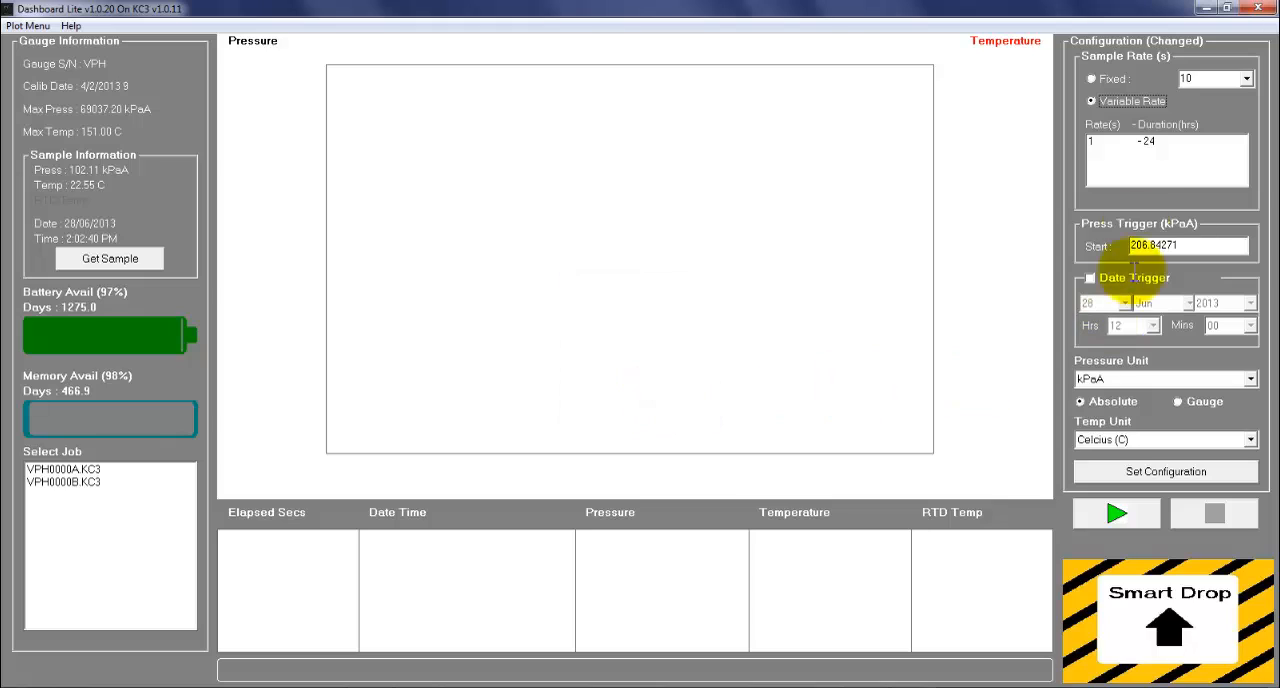
Step: Add a second variable-rate entry below the first, with a 10-second sample rate for 48 hours
{"action": "right_click", "coordinate": [1160, 172]}
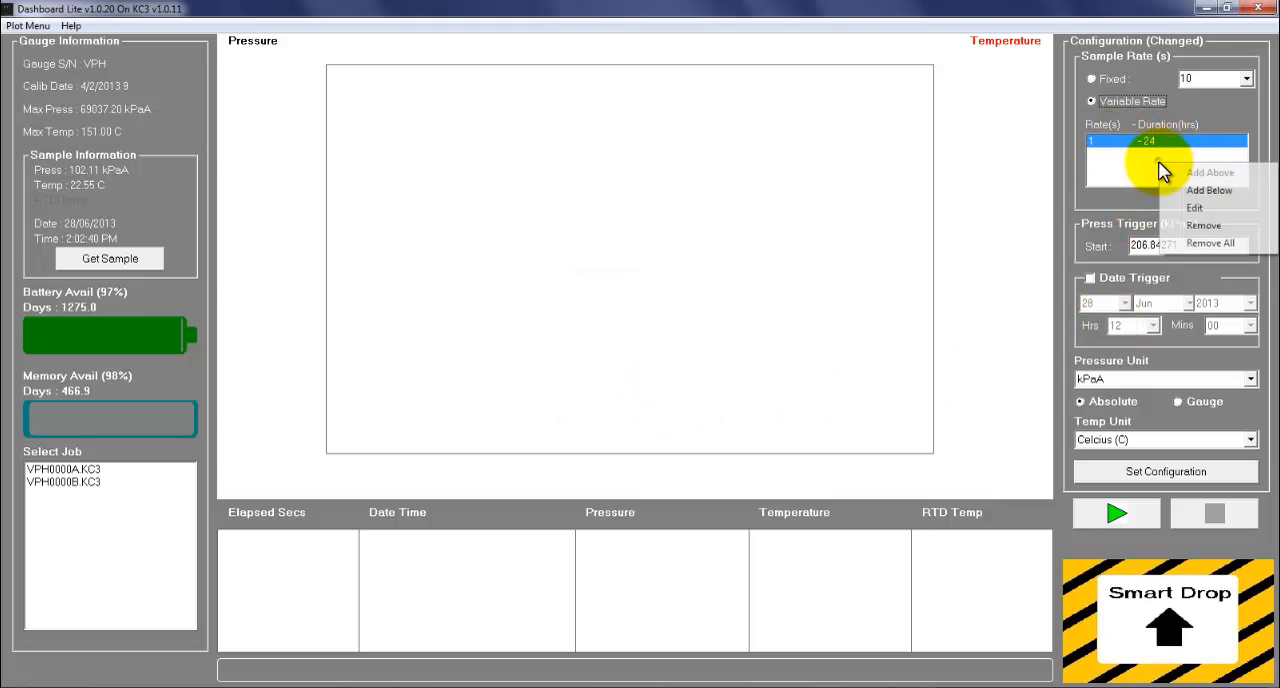
{"action": "left_click", "coordinate": [1216, 192]}
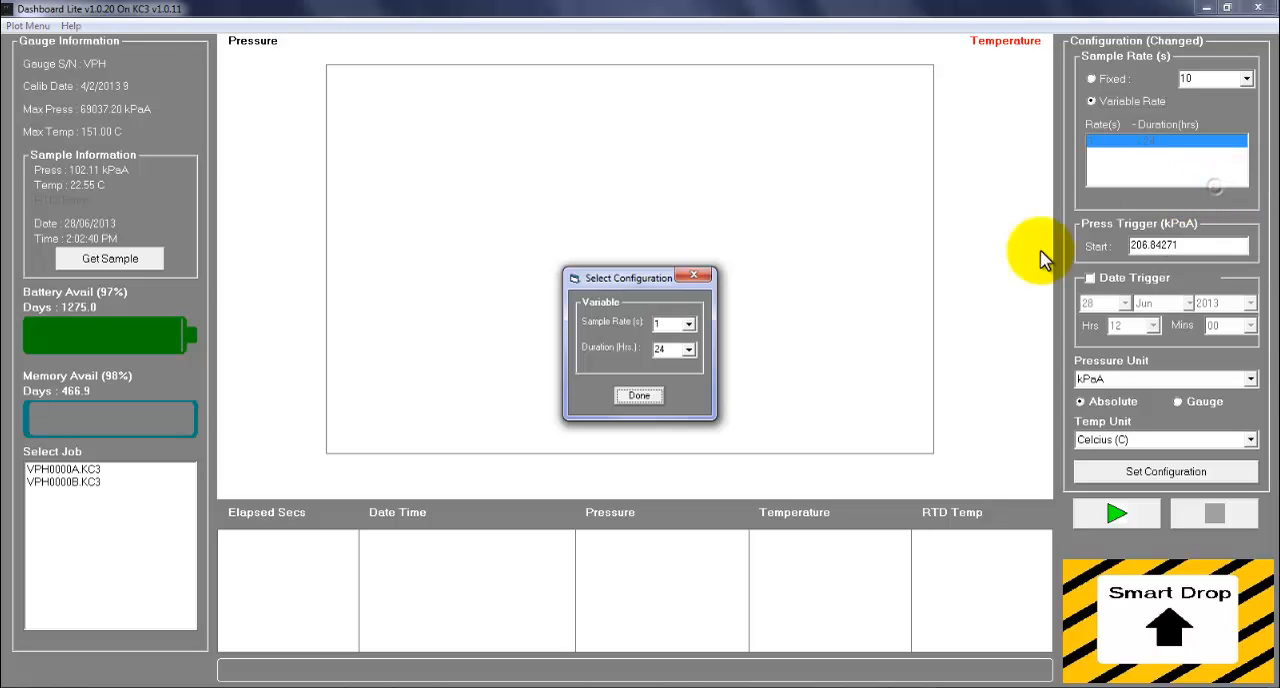
{"action": "left_click", "coordinate": [689, 324]}
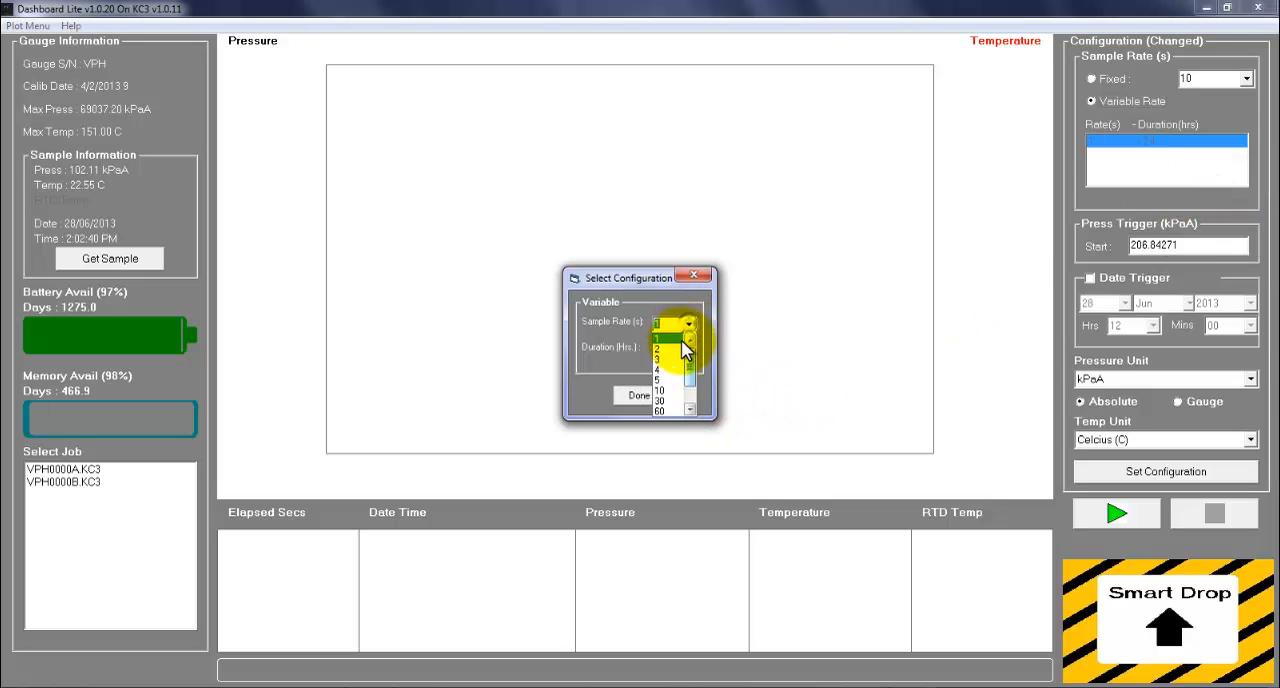
{"action": "left_click", "coordinate": [670, 388]}
{"action": "left_click", "coordinate": [689, 349]}
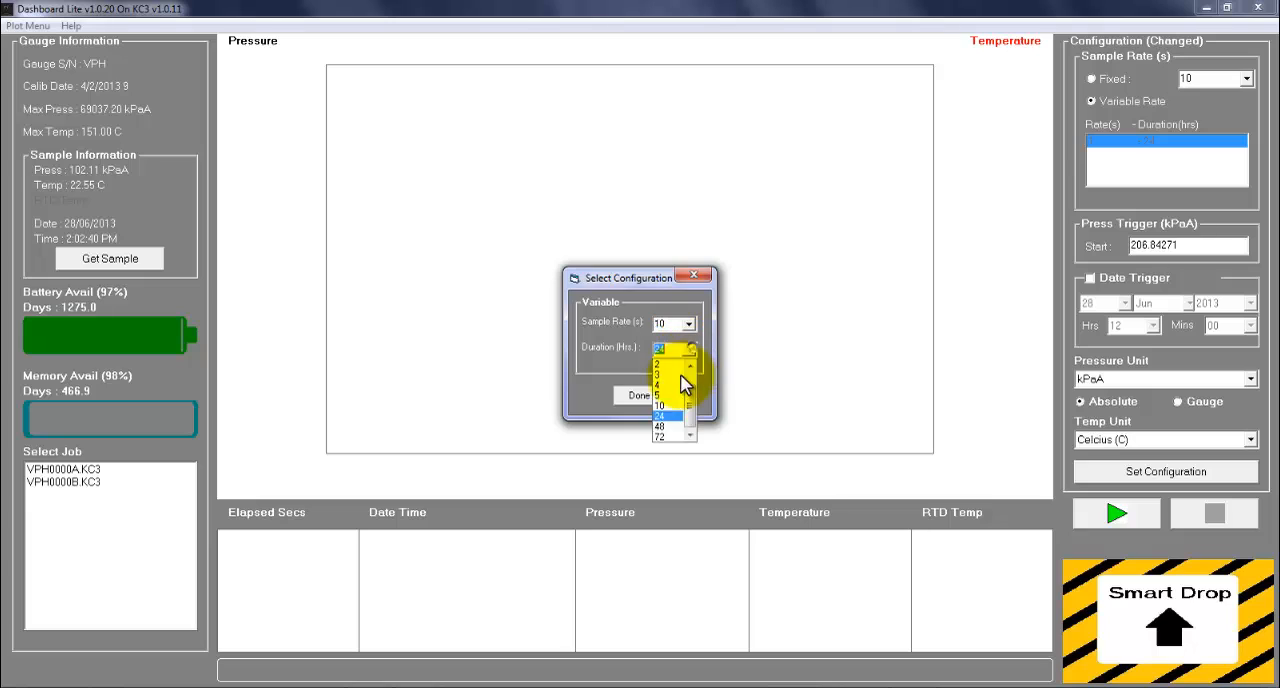
{"action": "left_click", "coordinate": [660, 412]}
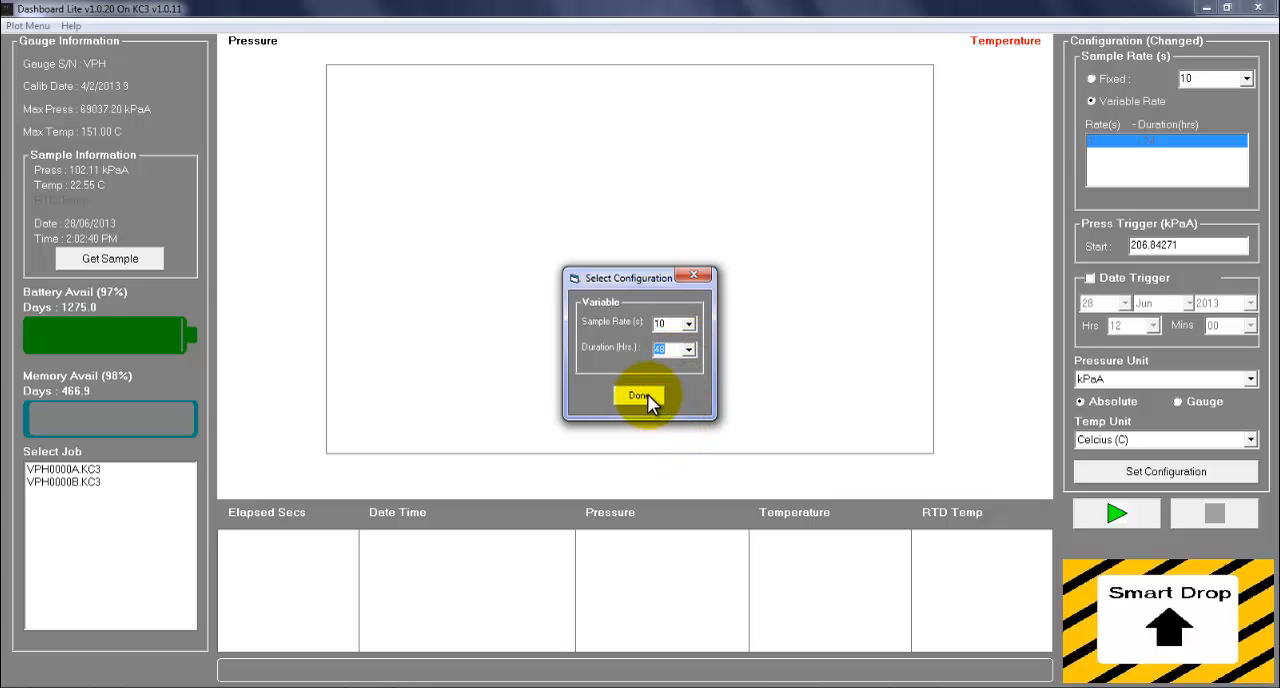
{"action": "left_click", "coordinate": [647, 394]}
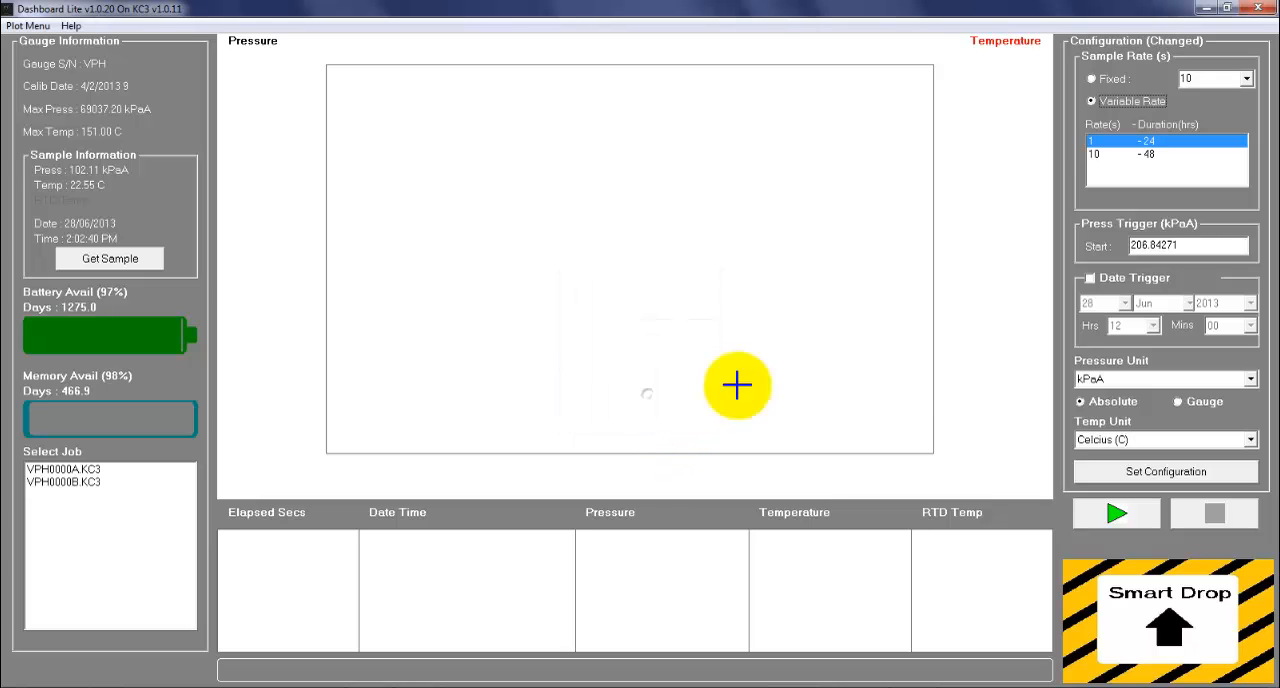
Step: Examine the editing options for the variable-rate list and highlight the 1-second and 10-second entries in turn
{"action": "right_click", "coordinate": [1196, 173]}
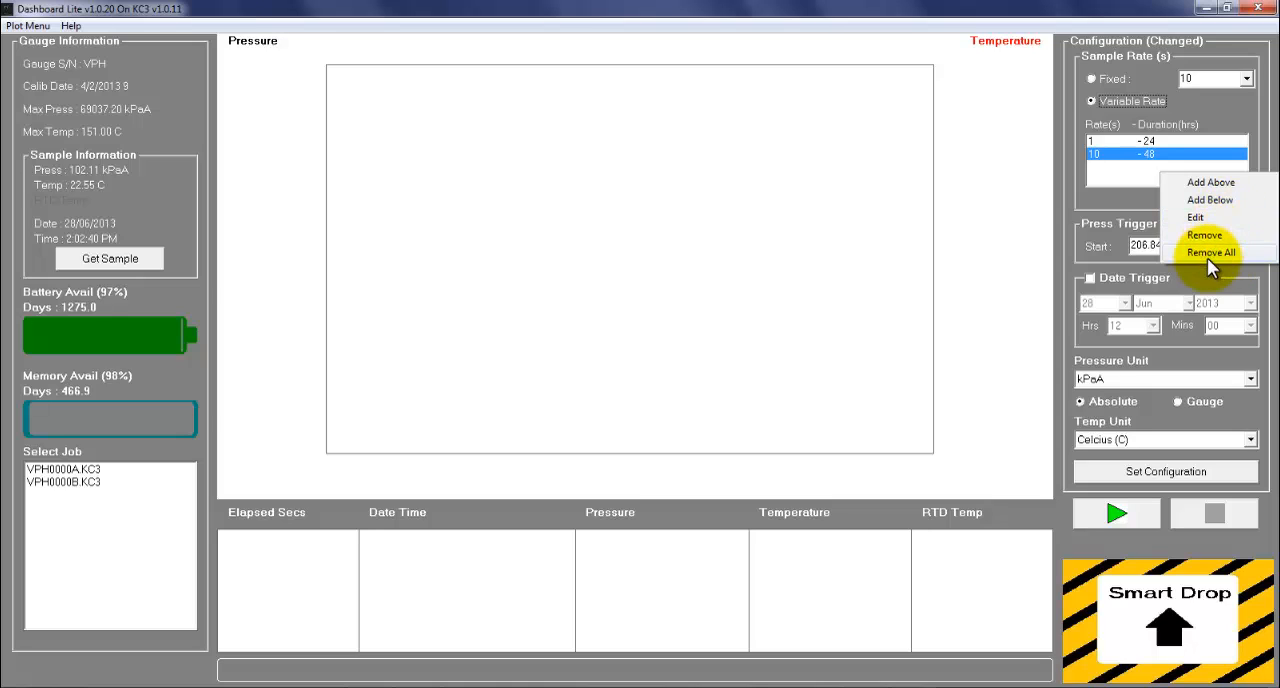
{"action": "left_click", "coordinate": [1133, 173]}
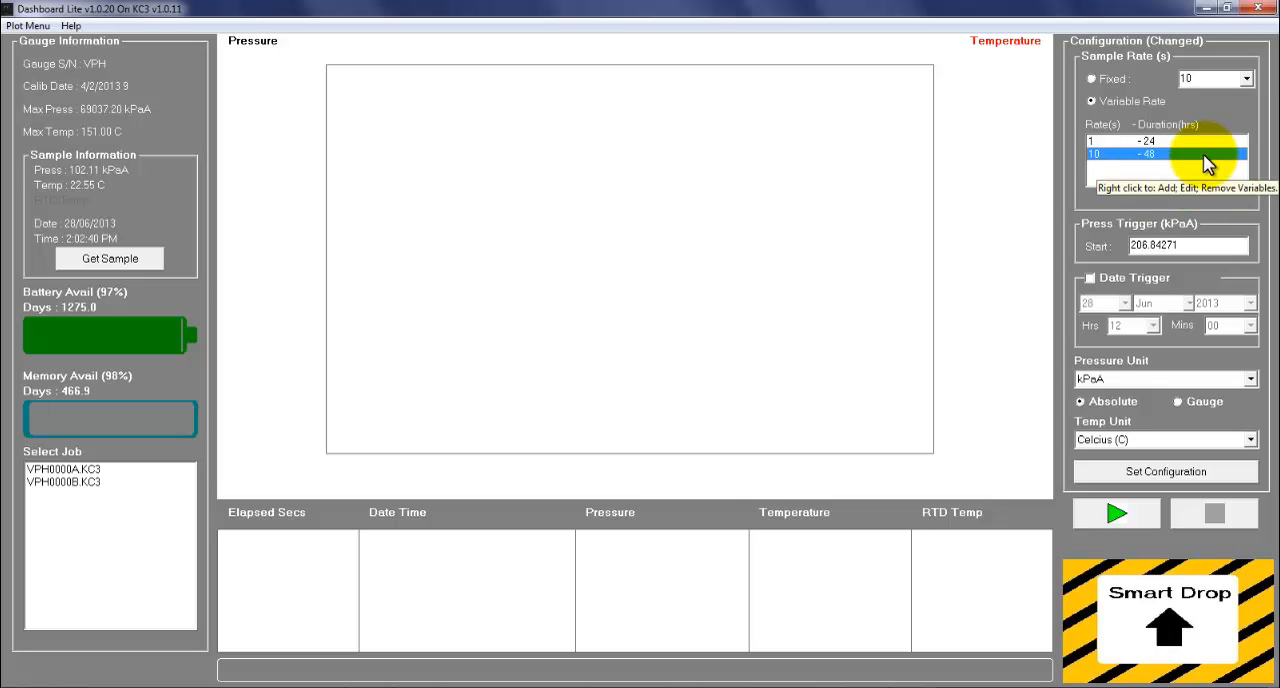
{"action": "left_click", "coordinate": [1230, 141]}
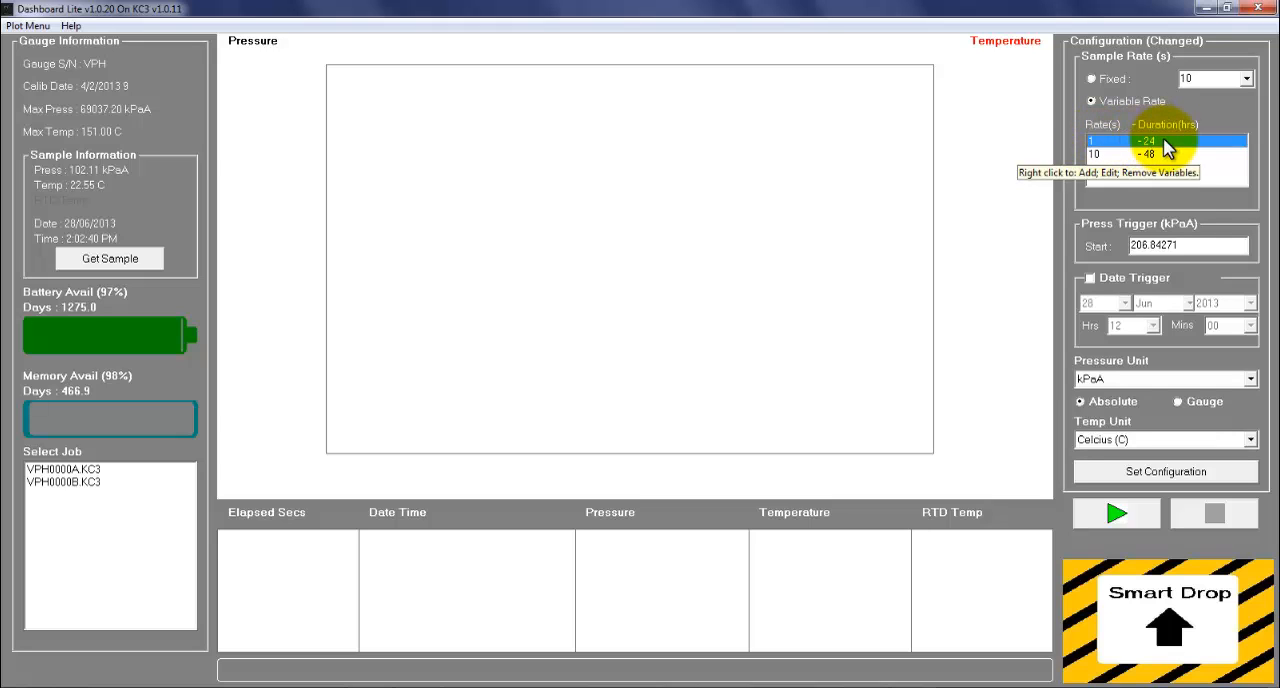
{"action": "left_click", "coordinate": [1100, 154]}
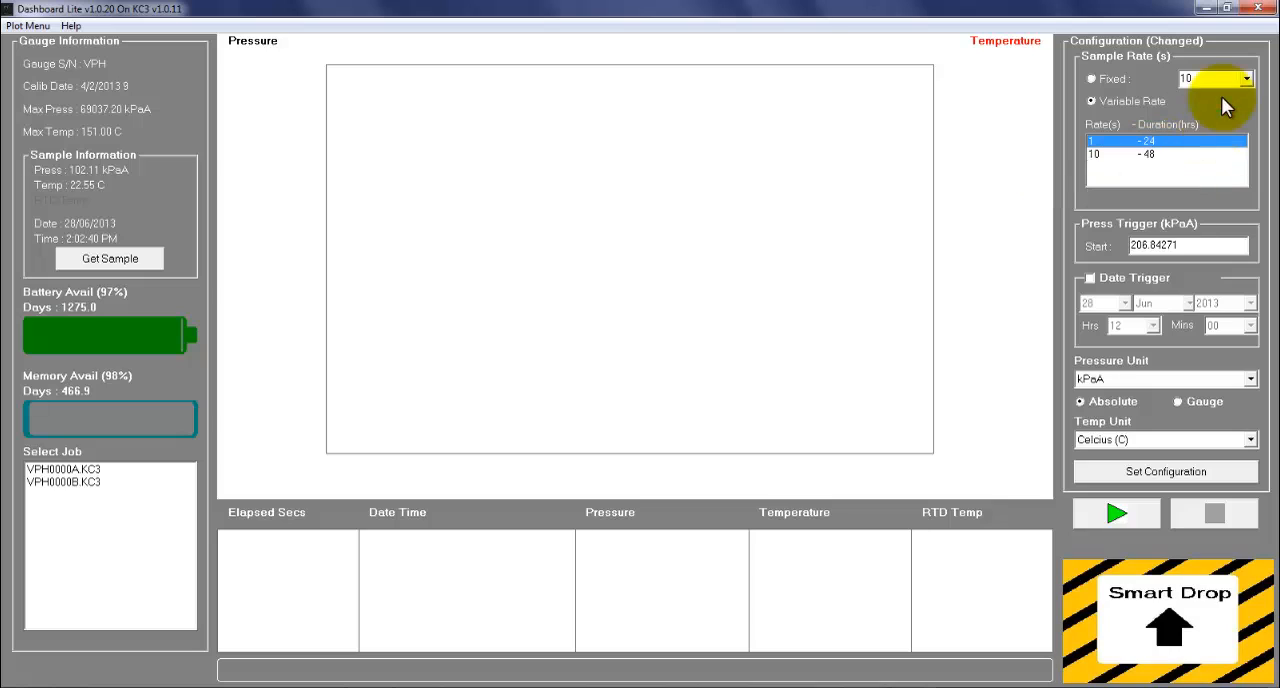
Step: Set the fixed rate value to 30 seconds with variable rate still selected, and write the configuration to the gauge without starting logging
{"action": "left_click", "coordinate": [1247, 80]}
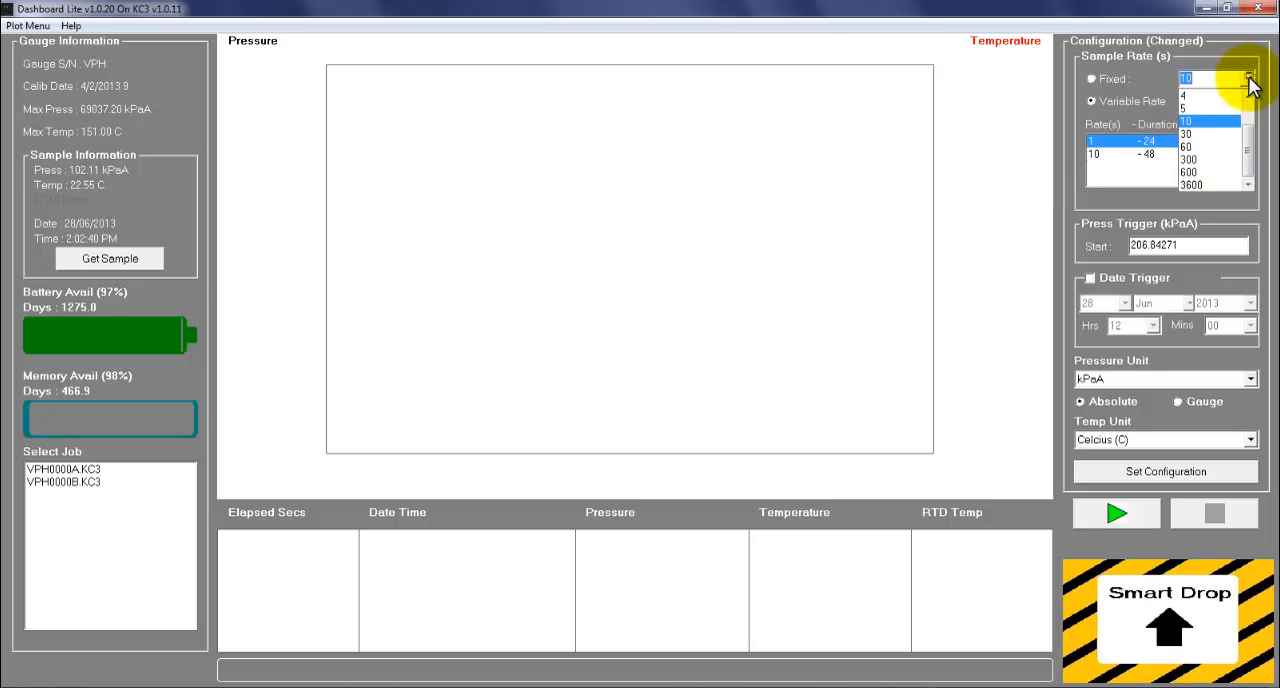
{"action": "left_click", "coordinate": [1222, 140]}
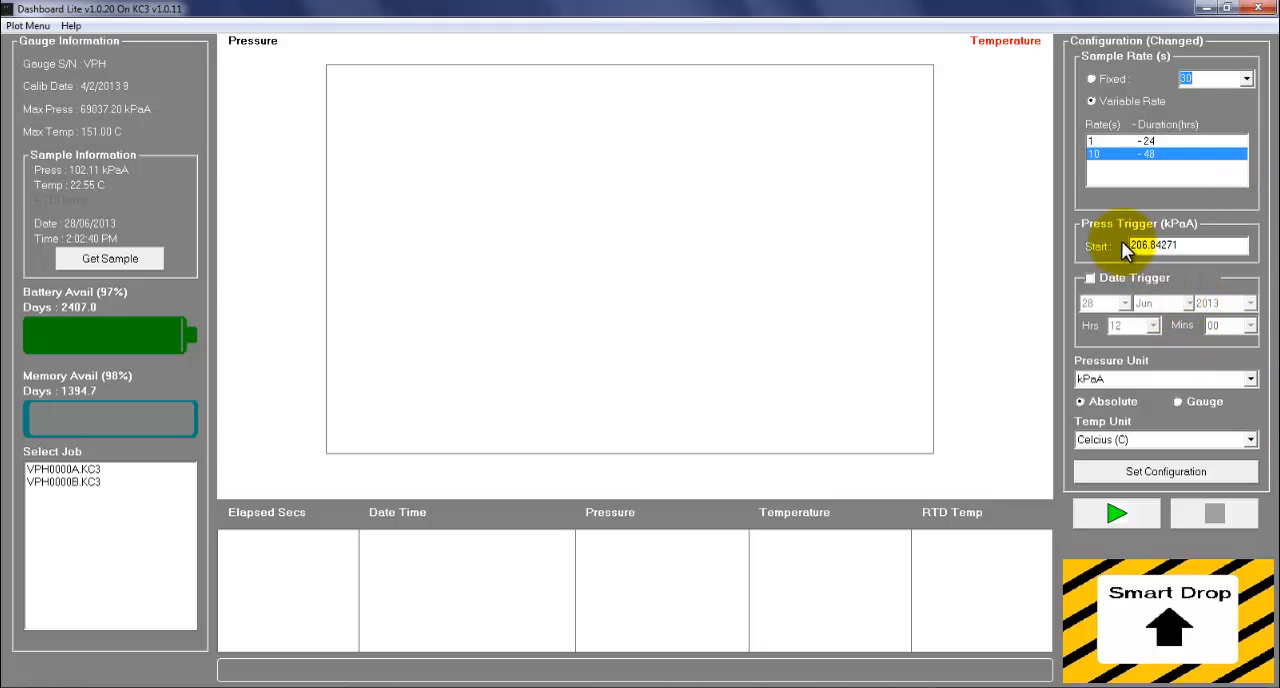
{"action": "left_click", "coordinate": [1126, 466]}
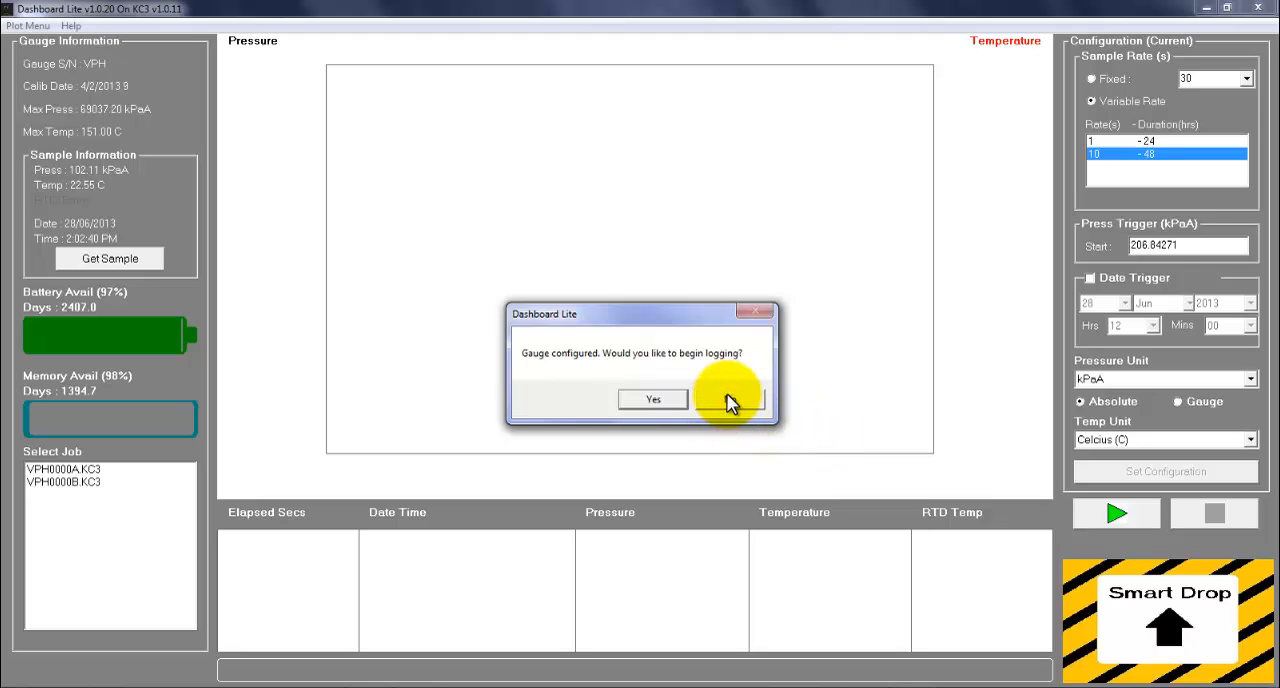
{"action": "left_click", "coordinate": [731, 398]}
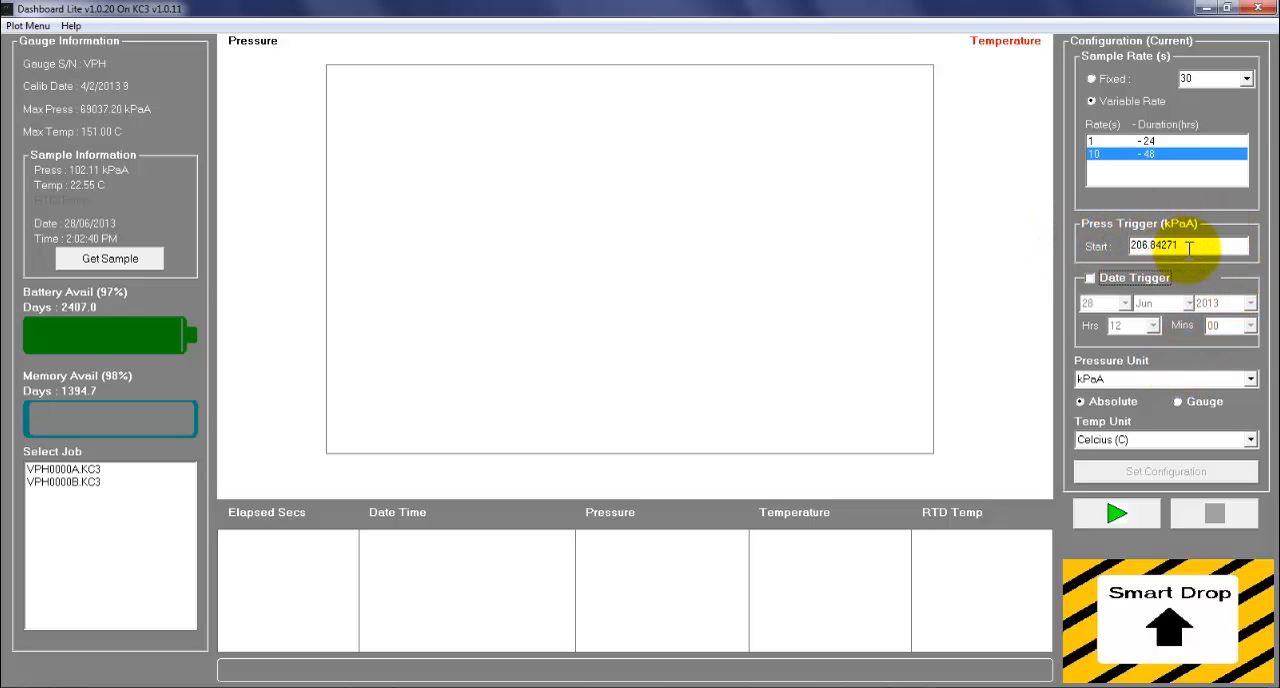
Step: Highlight the pressure trigger's start value and read its explanation of when the gauge starts logging
{"action": "mouse_move", "coordinate": [1221, 263]}
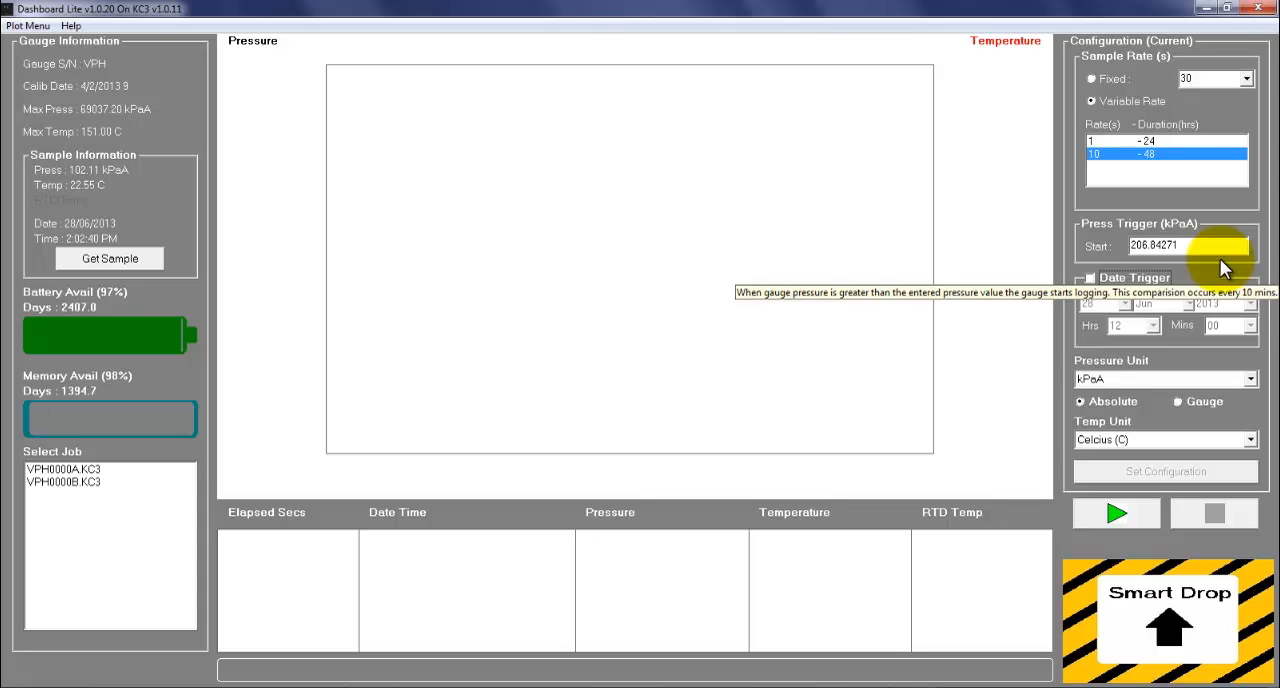
{"action": "left_click_drag", "start_coordinate": [1206, 247], "coordinate": [1103, 248]}
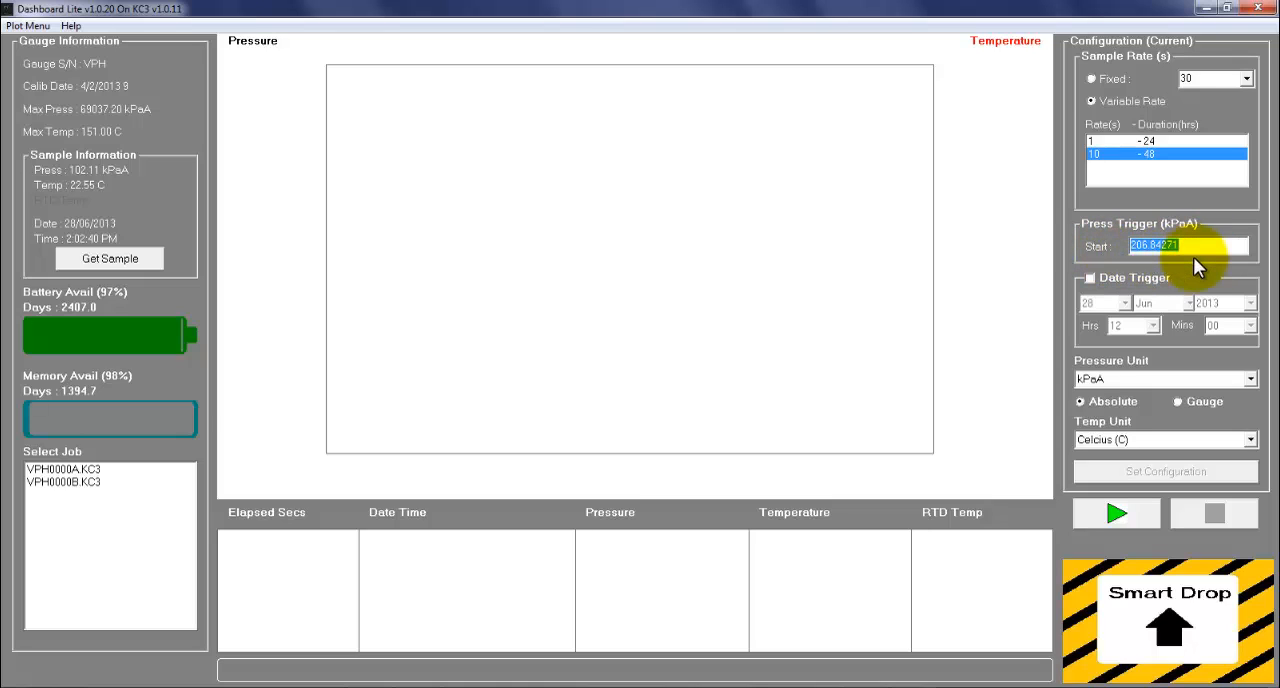
{"action": "mouse_move", "coordinate": [1207, 261]}
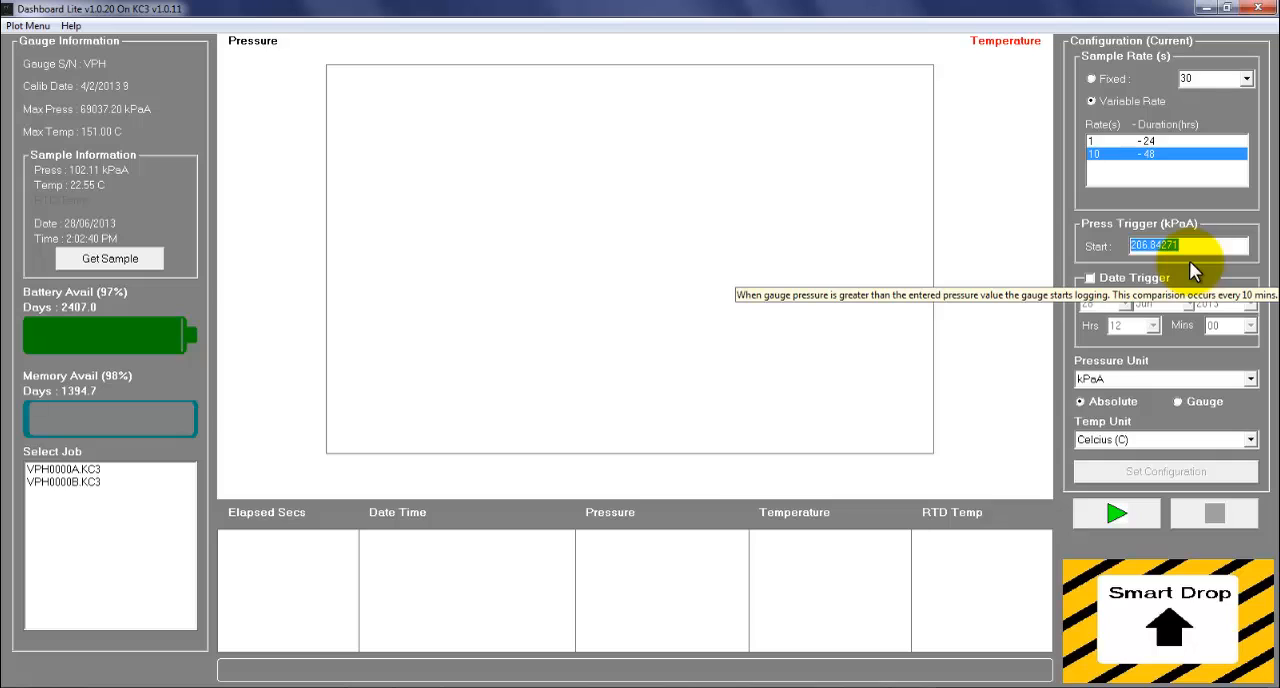
Step: Enable the date trigger to view its date and time settings, dismiss the Windows color scheme prompt, and disable the trigger again
{"action": "left_click", "coordinate": [1091, 279]}
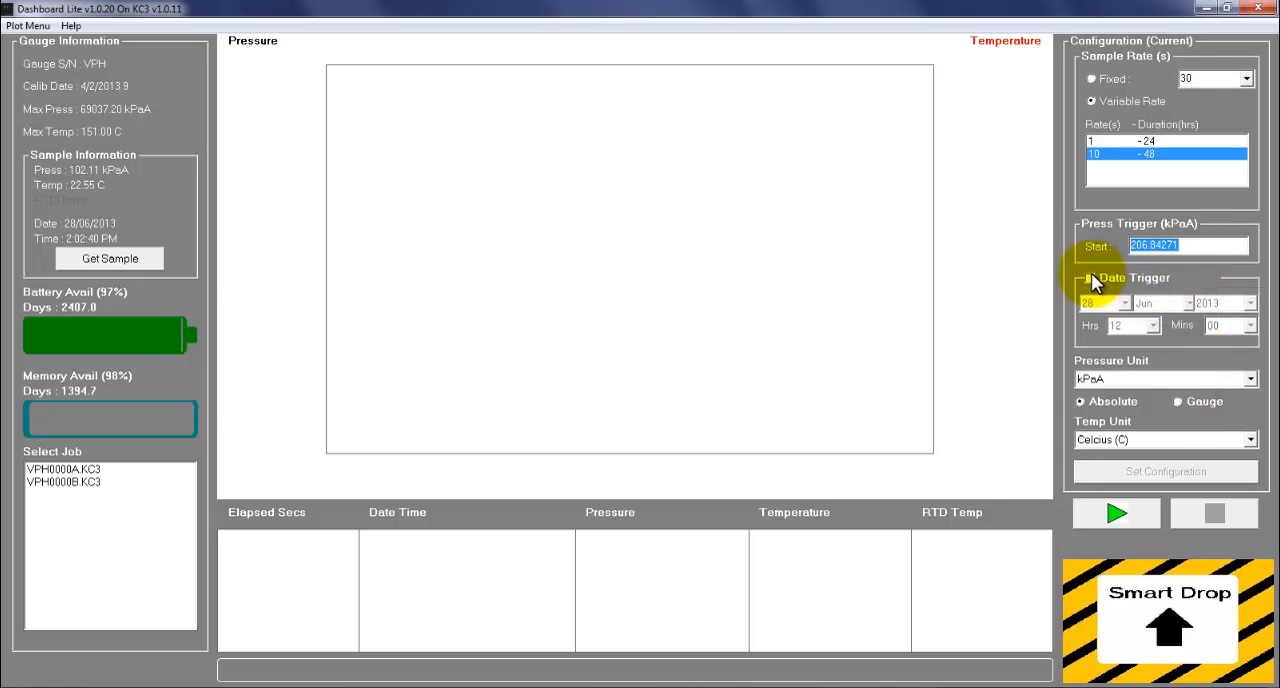
{"action": "left_click", "coordinate": [1090, 279]}
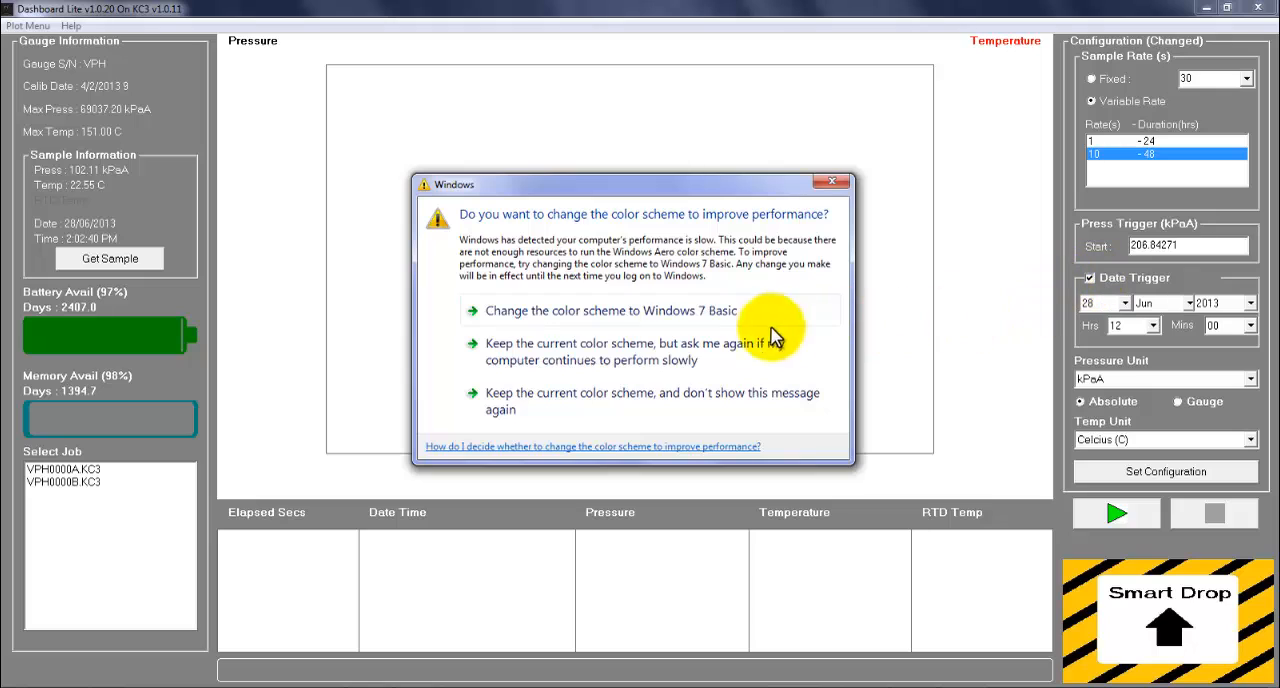
{"action": "left_click", "coordinate": [832, 181]}
{"action": "left_click", "coordinate": [1090, 277]}
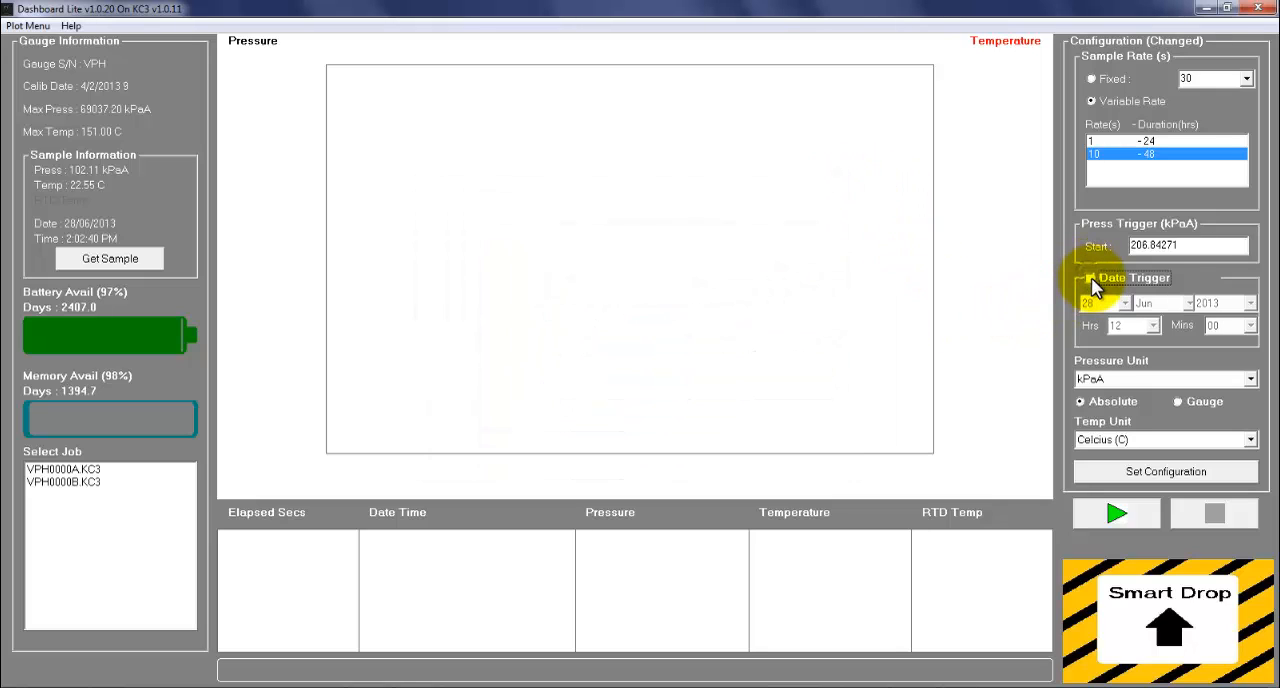
{"action": "left_click", "coordinate": [1091, 277]}
{"action": "left_click", "coordinate": [1090, 278]}
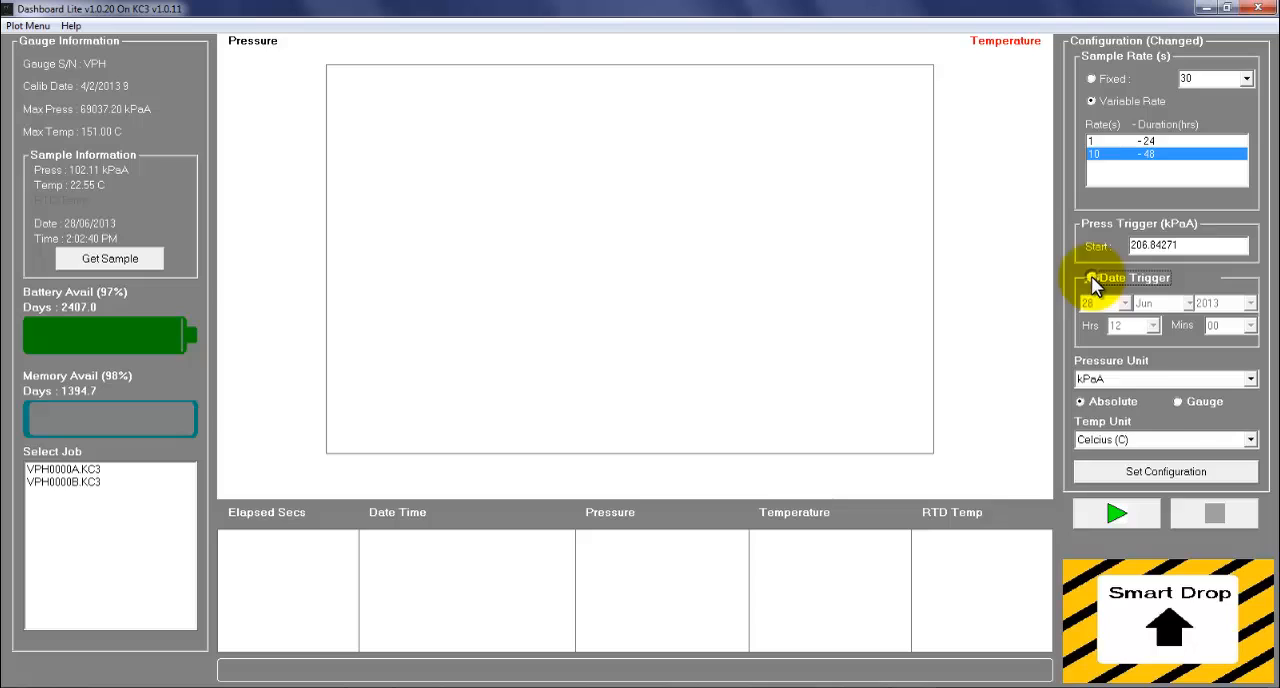
Step: Choose kPaA as the pressure unit with absolute readings, and Celcius (C) as the temperature unit
{"action": "left_click", "coordinate": [1187, 385]}
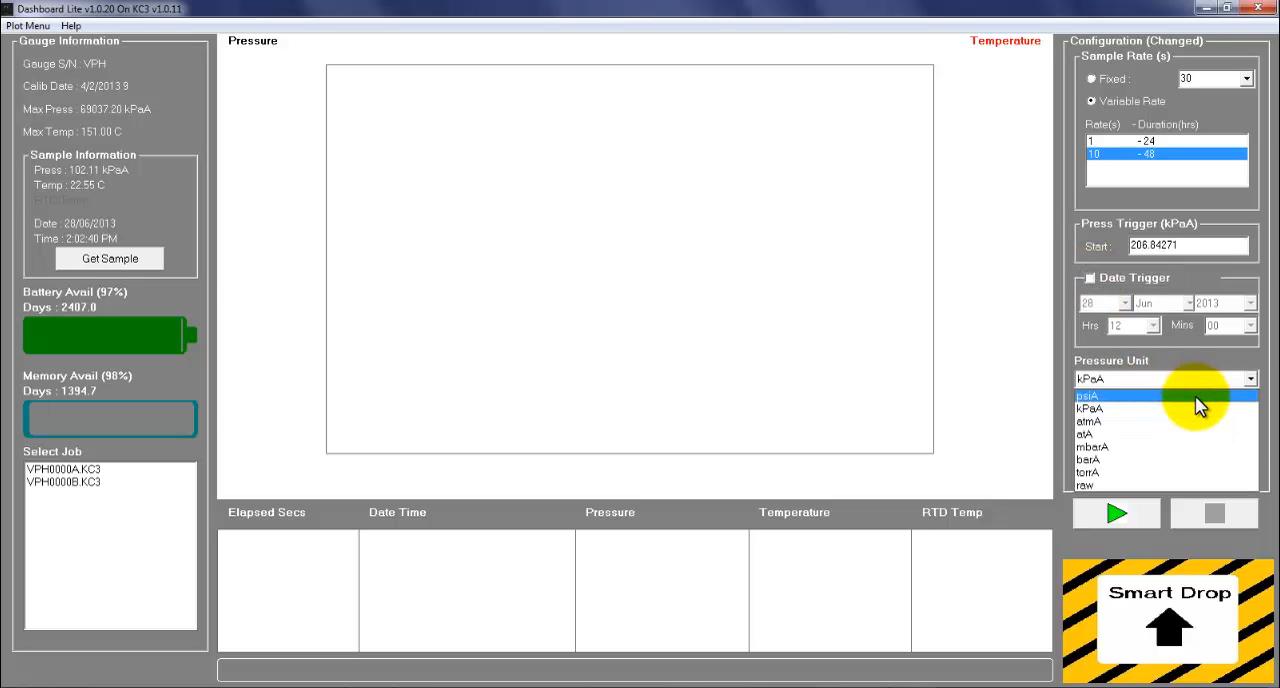
{"action": "left_click", "coordinate": [1197, 410]}
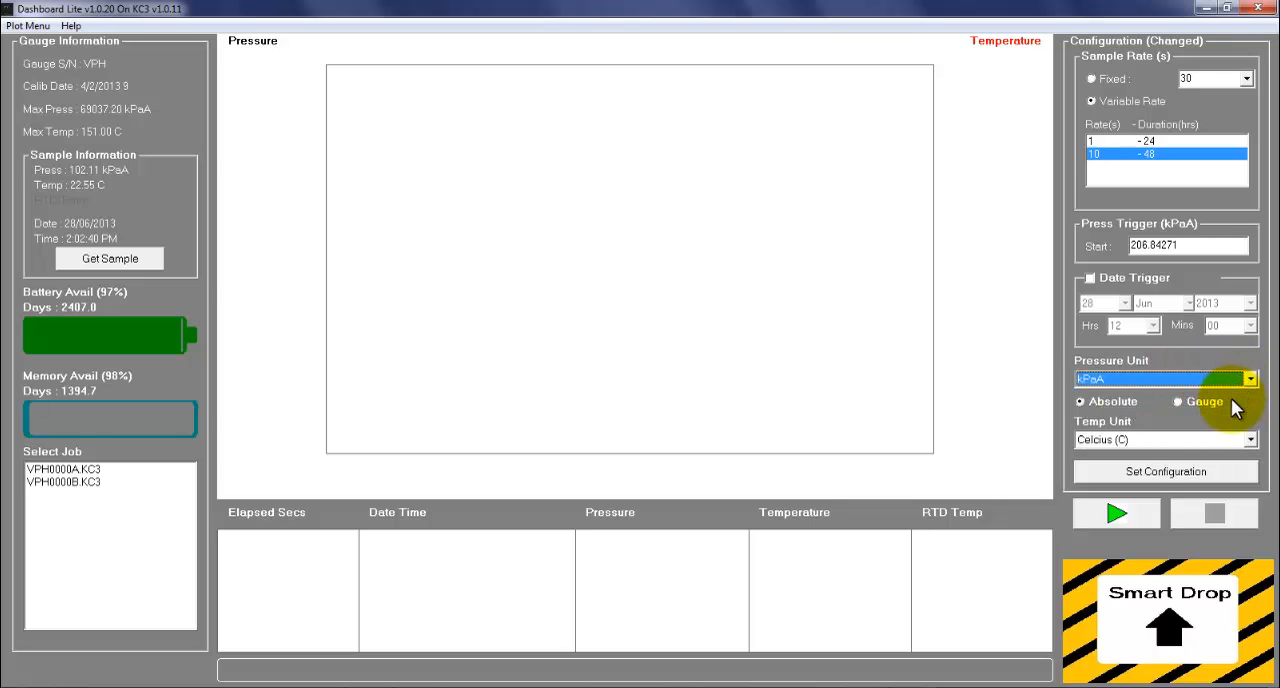
{"action": "left_click", "coordinate": [1185, 401]}
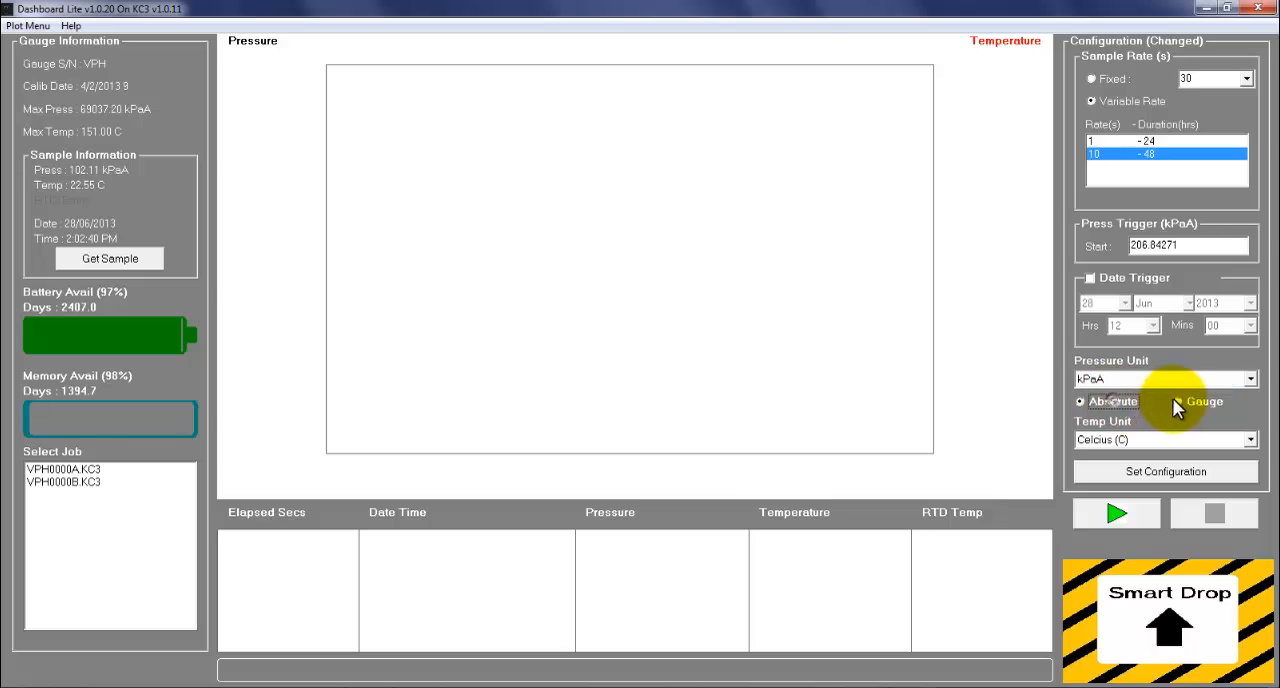
{"action": "left_click", "coordinate": [1108, 403]}
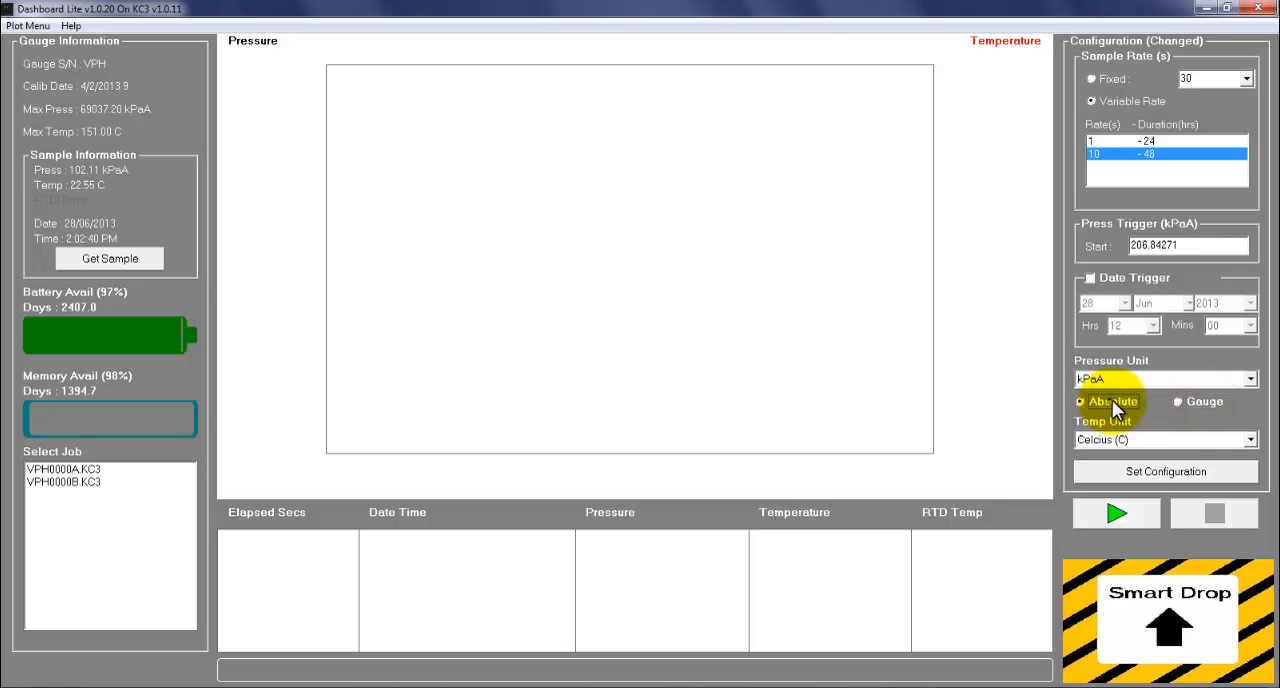
{"action": "left_click", "coordinate": [1172, 441]}
{"action": "left_click", "coordinate": [1164, 458]}
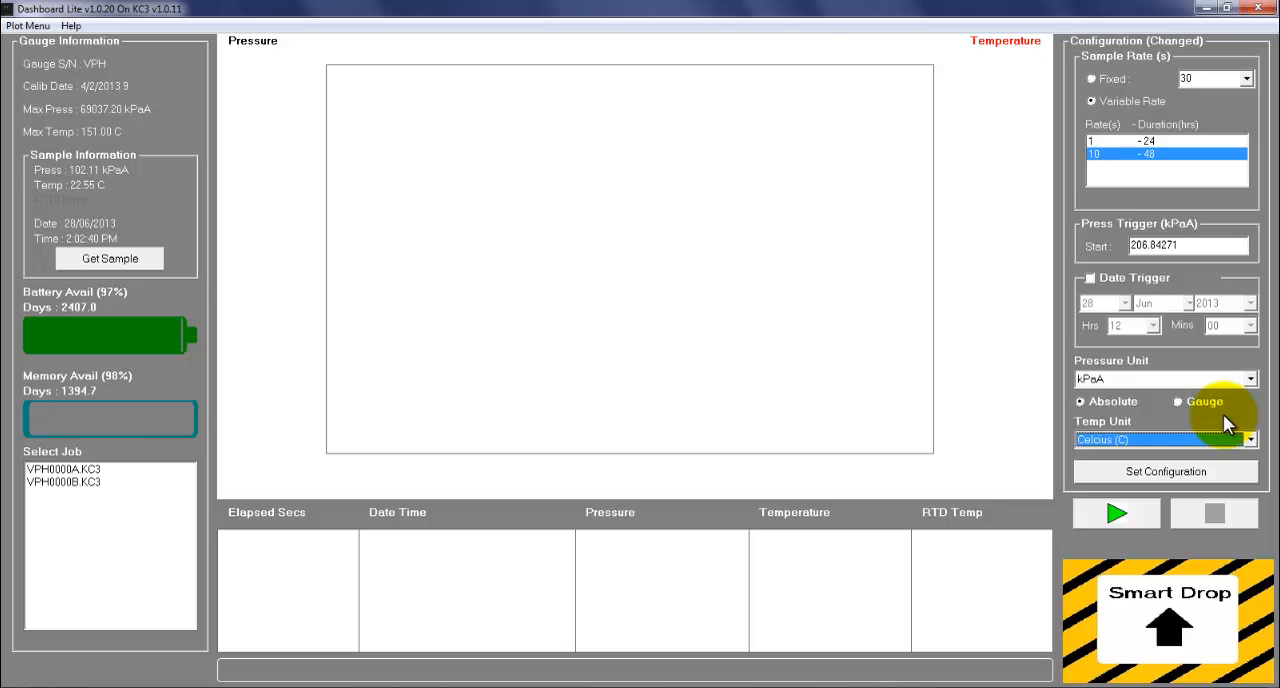
Step: Write the variable-rate, trigger and unit configuration to the gauge, and decline to begin logging
{"action": "left_click", "coordinate": [1112, 141]}
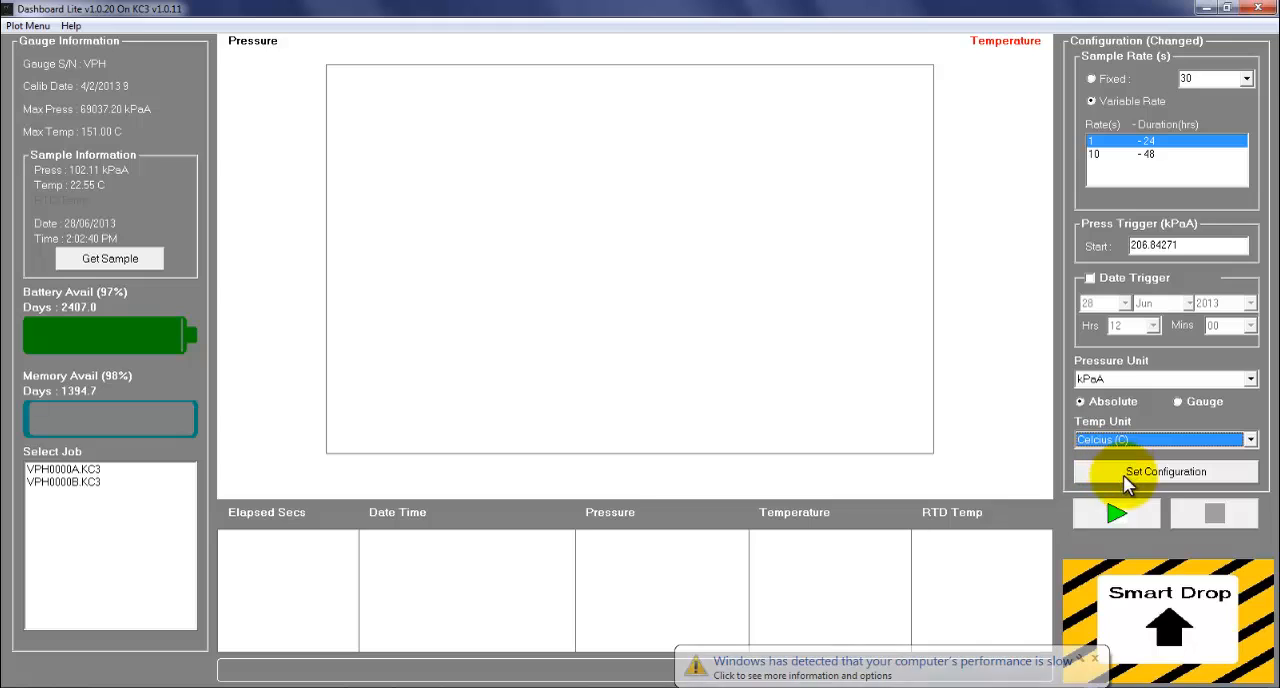
{"action": "left_click", "coordinate": [1148, 476]}
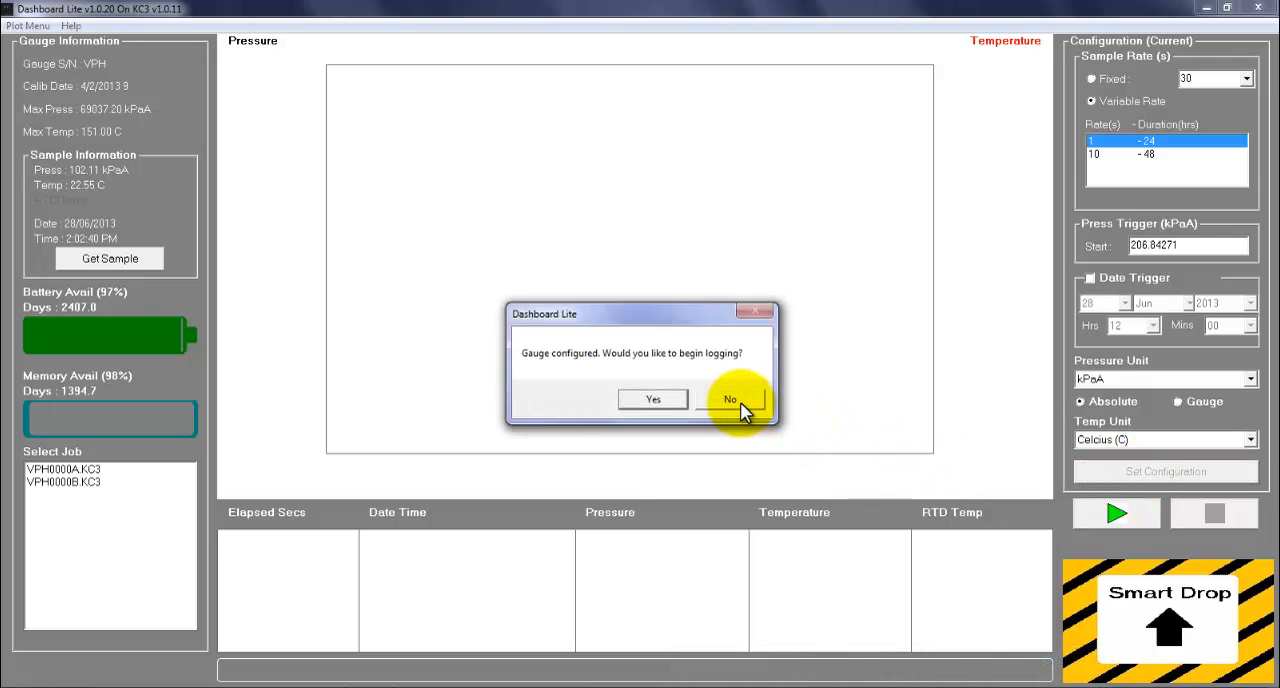
{"action": "left_click", "coordinate": [733, 400]}
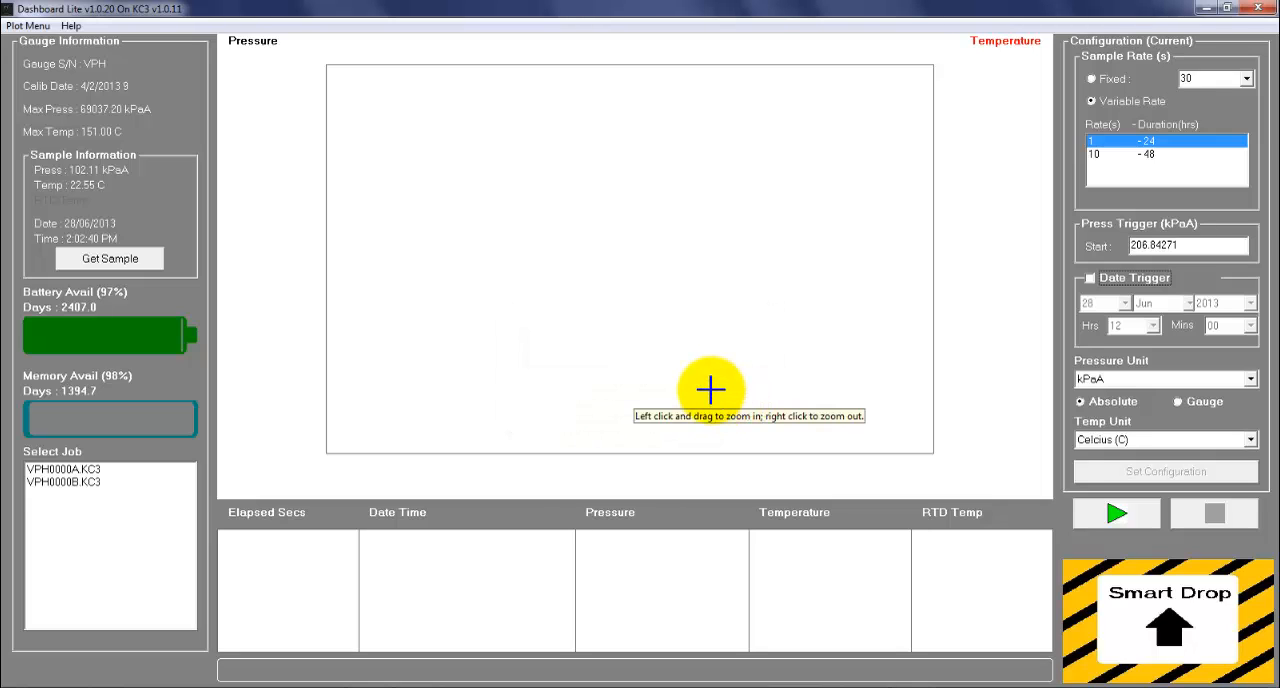
Step: Delete all stored jobs from the gauge, including VPH0000A.KC3 and VPH0000B.KC3
{"action": "left_click", "coordinate": [137, 466]}
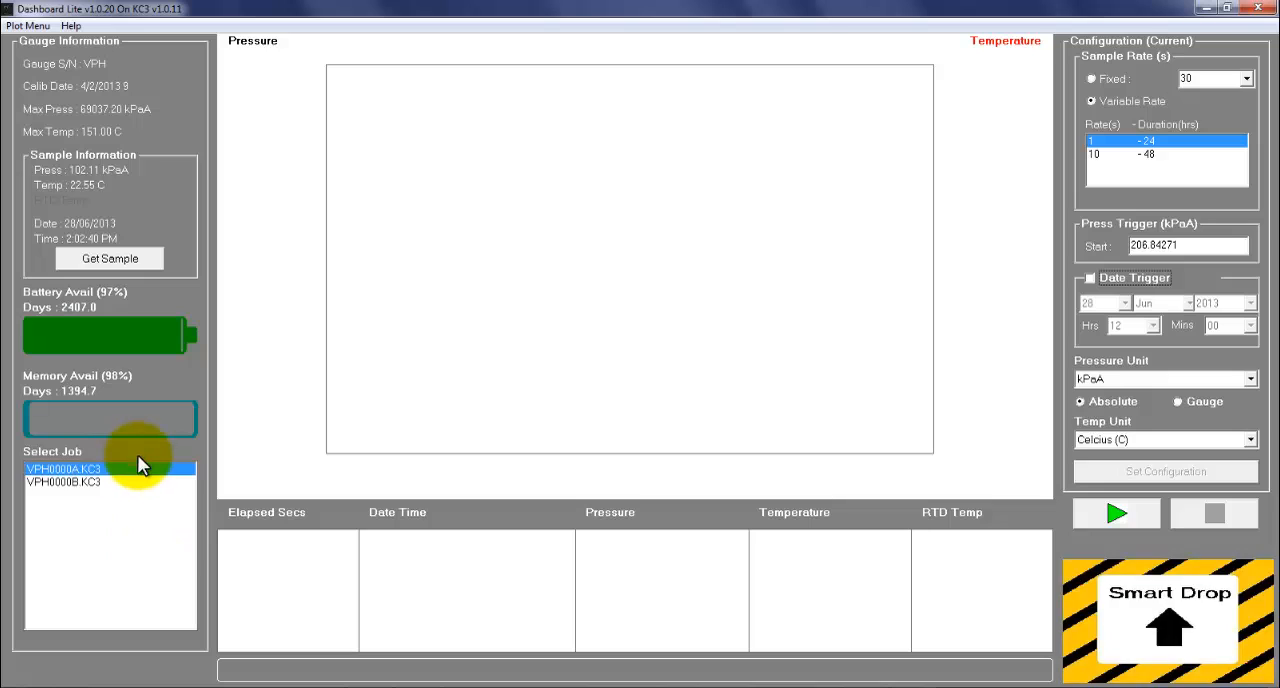
{"action": "left_click", "coordinate": [86, 483]}
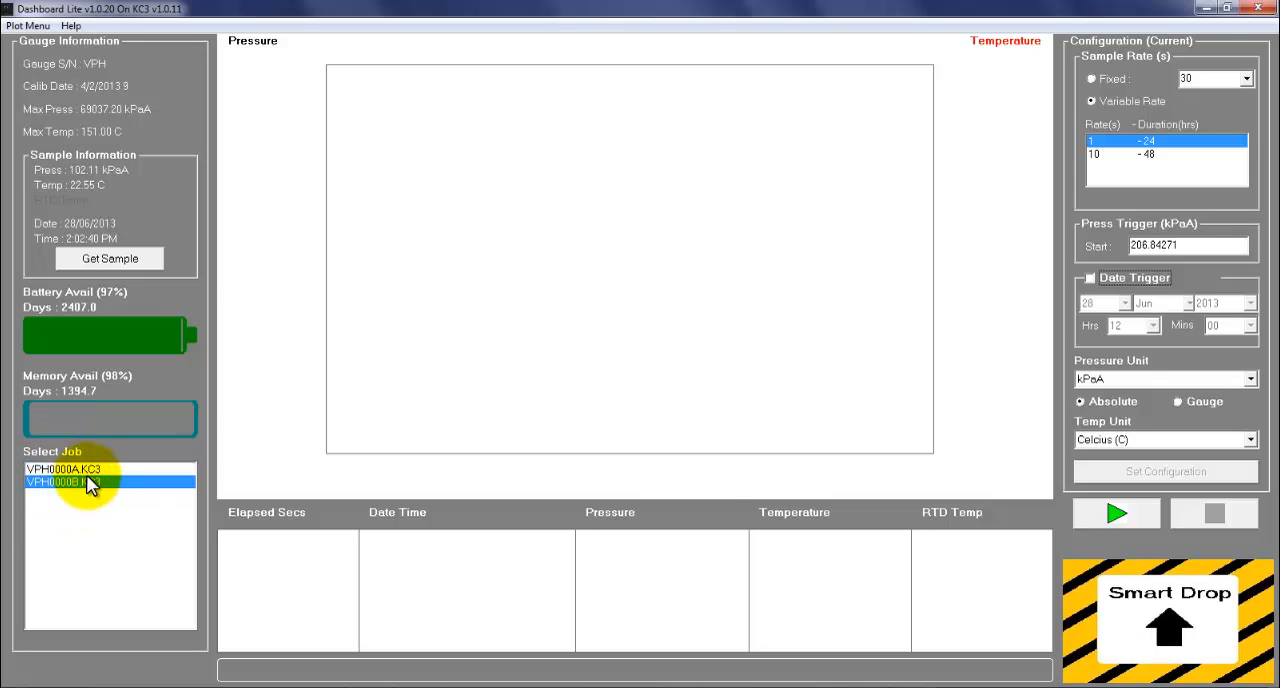
{"action": "left_click", "coordinate": [86, 469]}
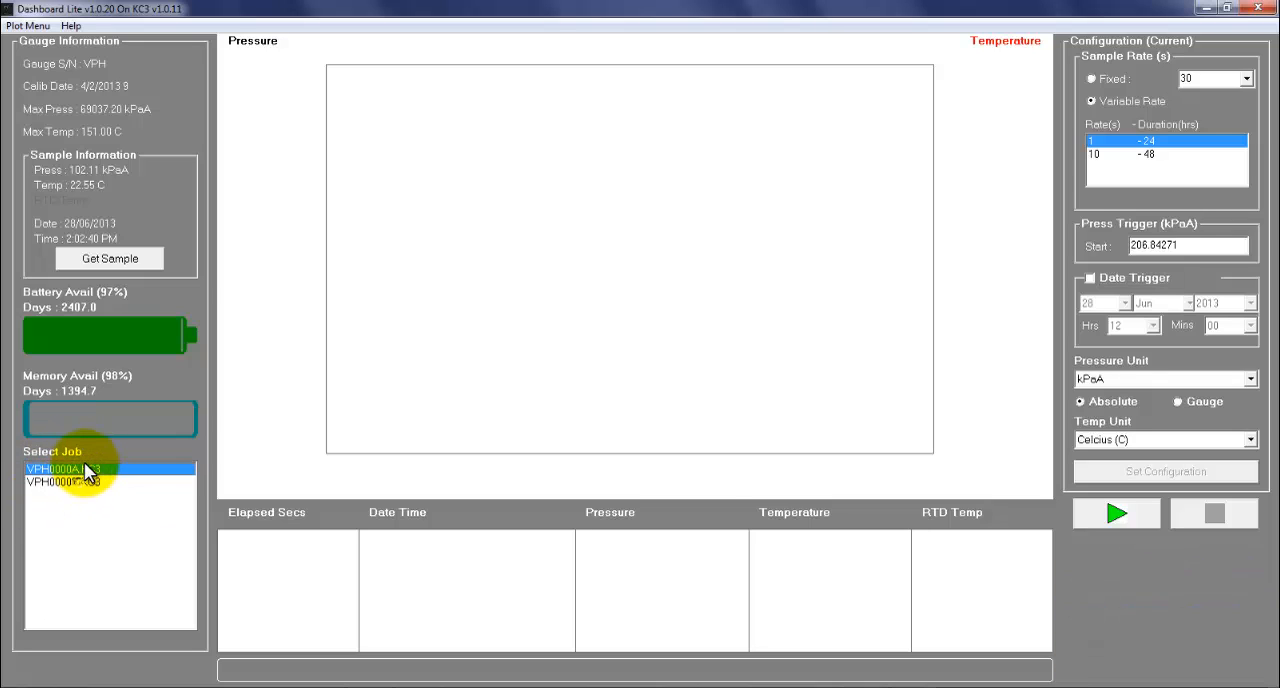
{"action": "left_click", "coordinate": [96, 482]}
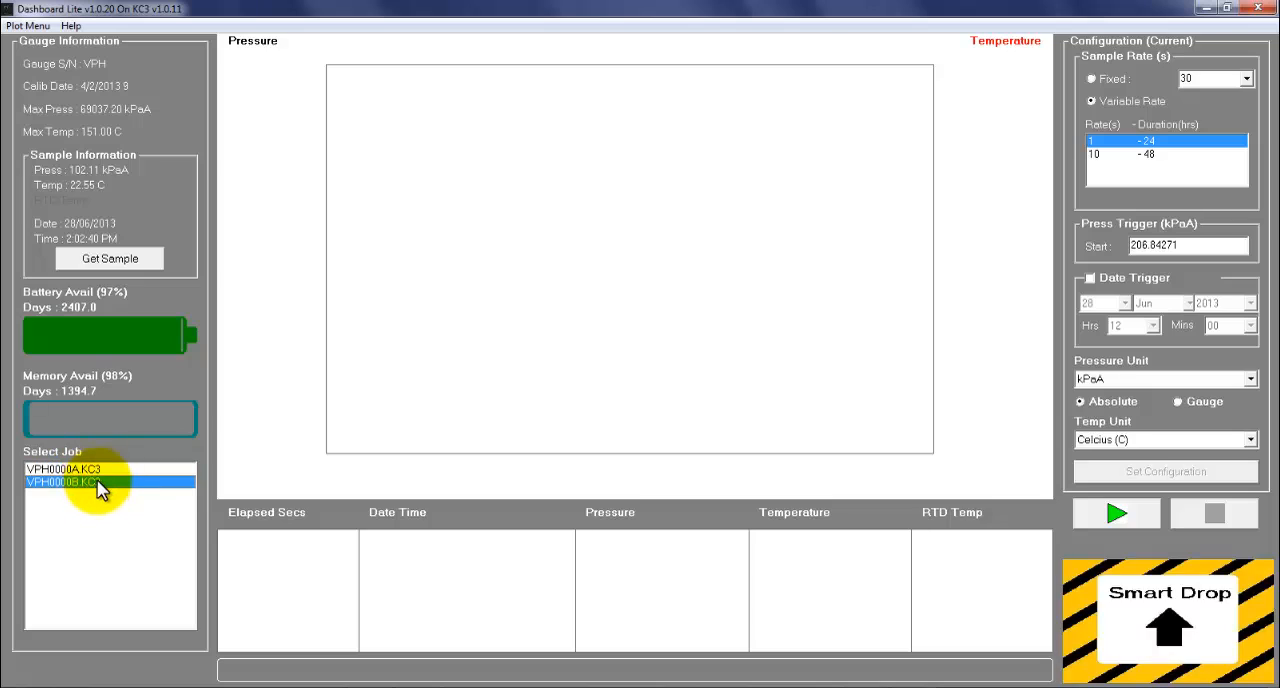
{"action": "left_click", "coordinate": [97, 470]}
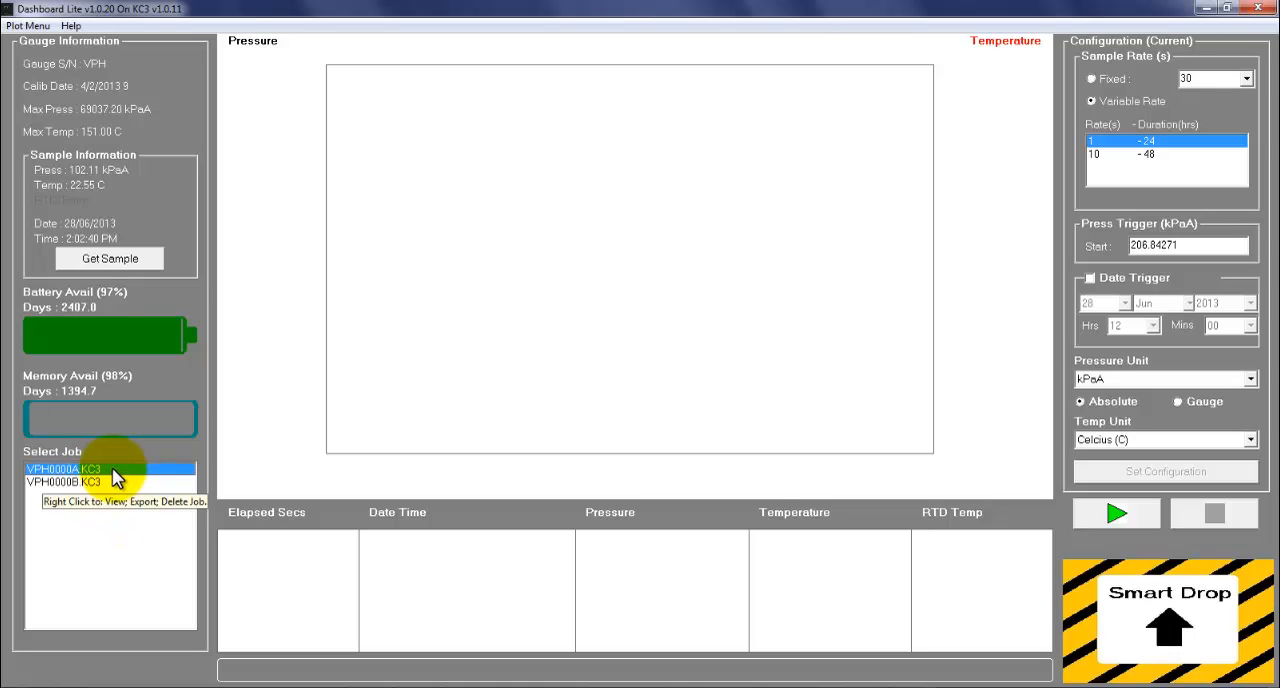
{"action": "right_click", "coordinate": [116, 479]}
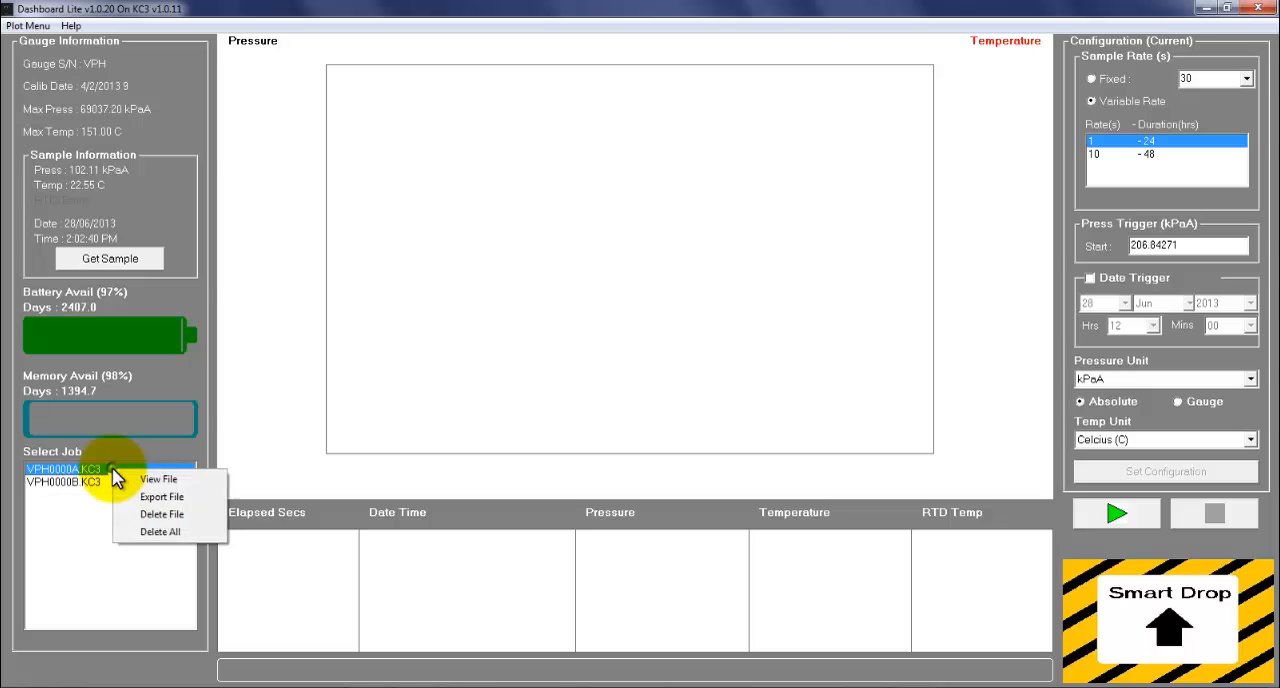
{"action": "left_click", "coordinate": [160, 532]}
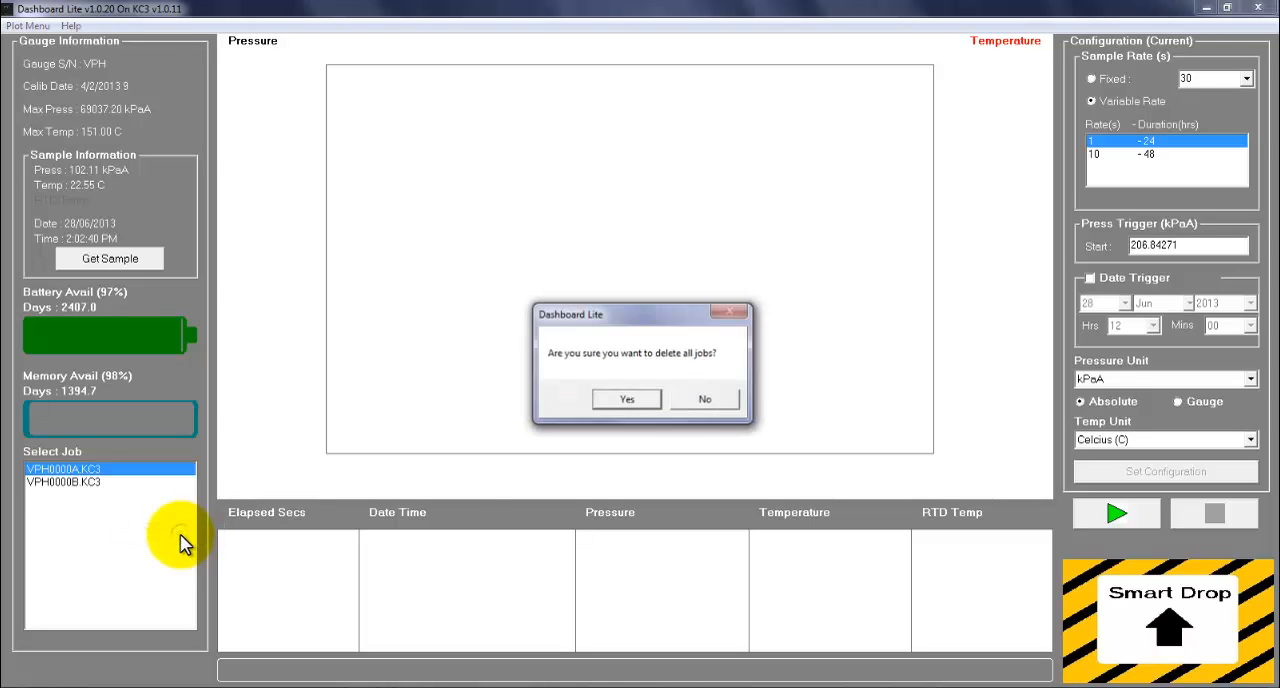
{"action": "left_click", "coordinate": [627, 400]}
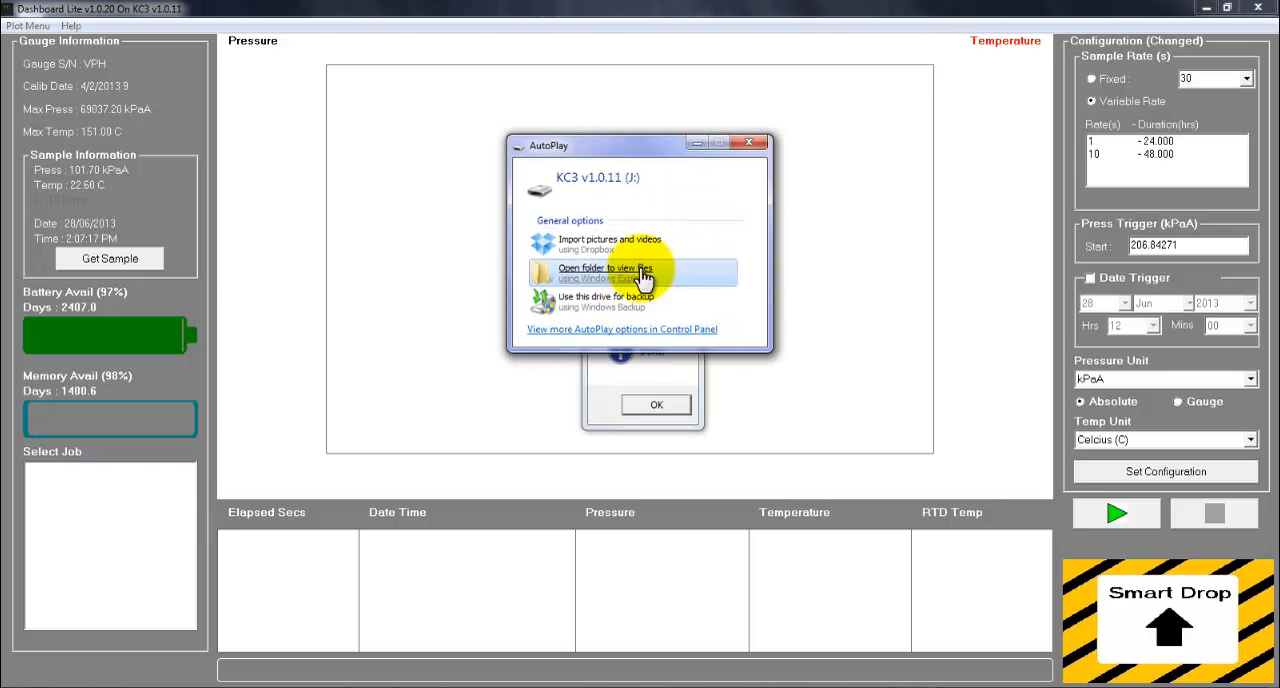
Step: Exit Dashboard Lite and inspect the files on the KC3 v1.0.11 (J:) drive in Windows Explorer, closing the window when done
{"action": "left_click", "coordinate": [1258, 8]}
{"action": "left_click", "coordinate": [758, 142]}
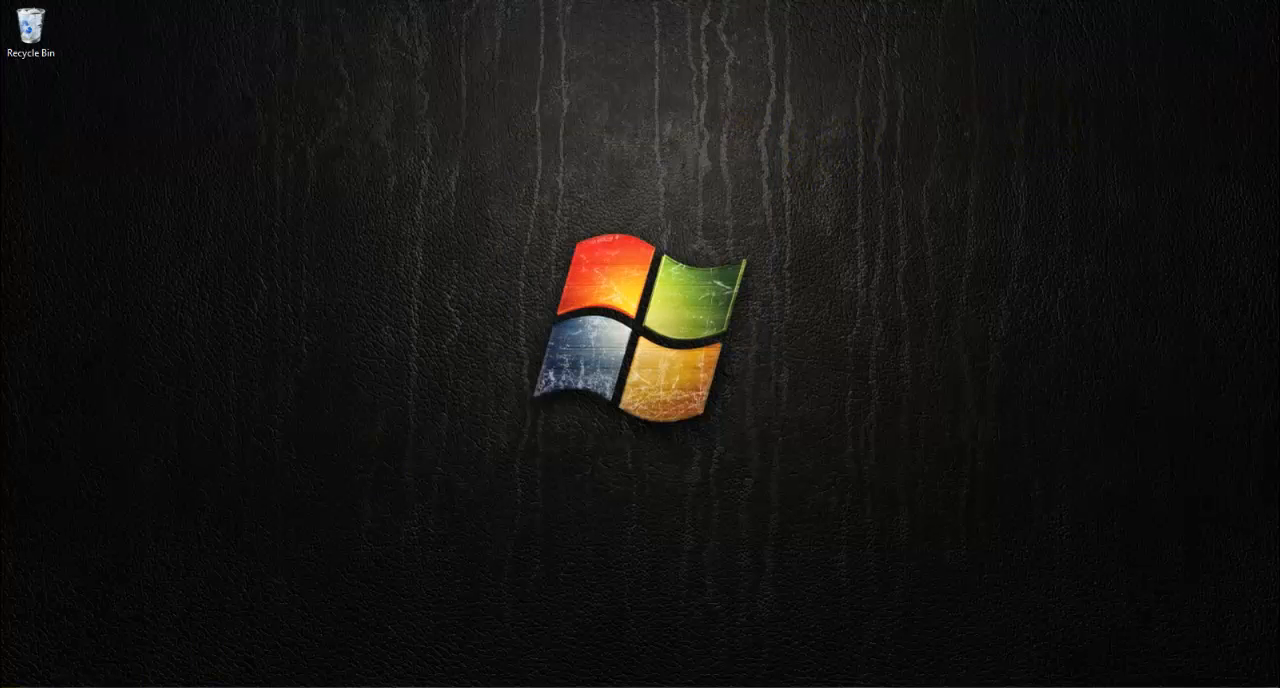
{"action": "key", "text": "super"}
{"action": "left_click", "coordinate": [267, 437]}
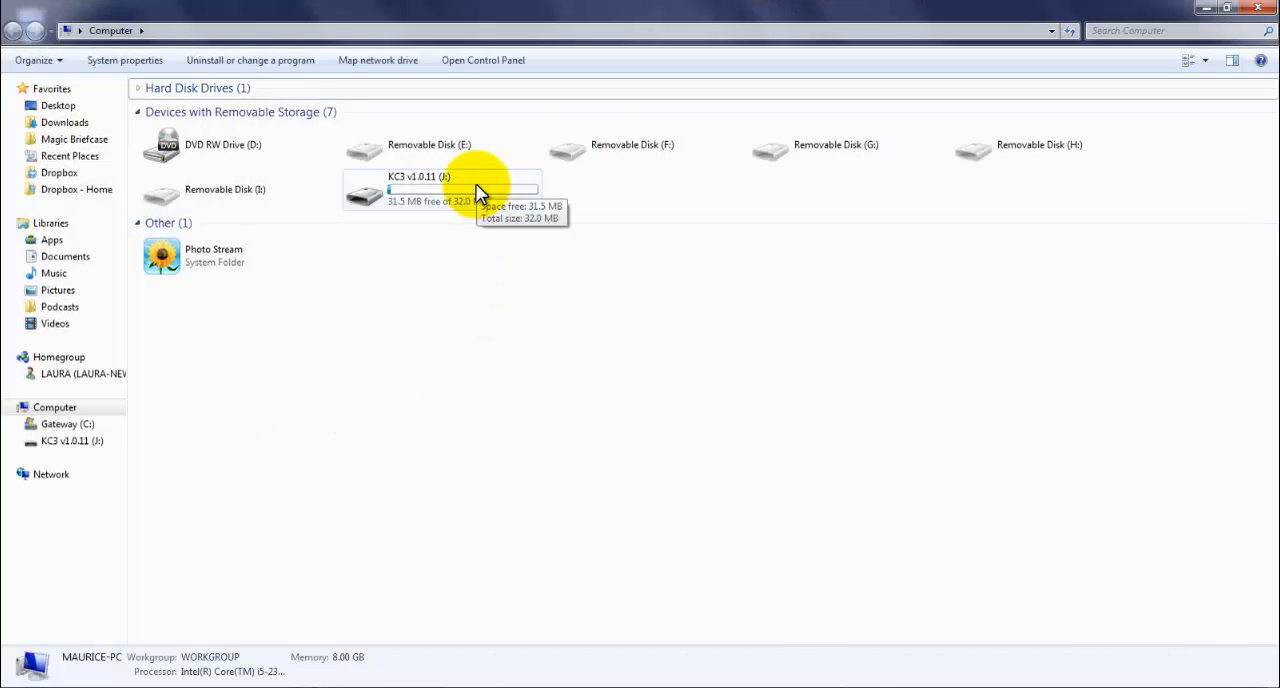
{"action": "double_click", "coordinate": [476, 190]}
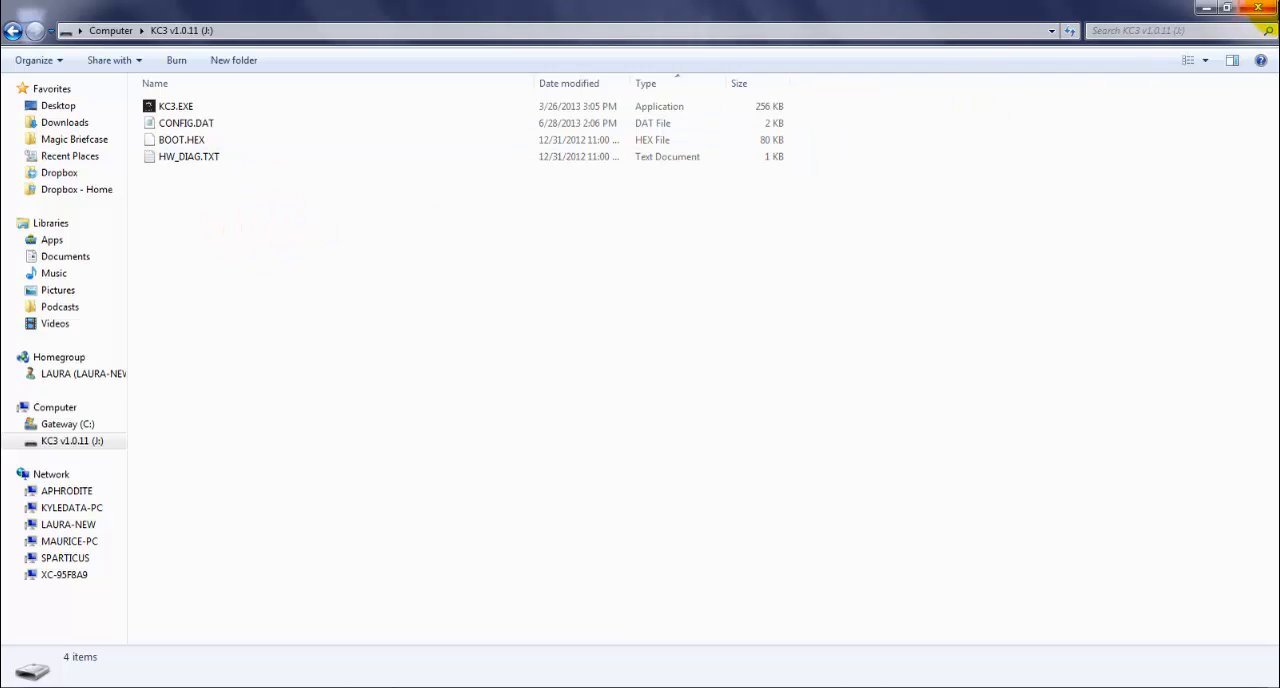
{"action": "left_click", "coordinate": [1258, 8]}
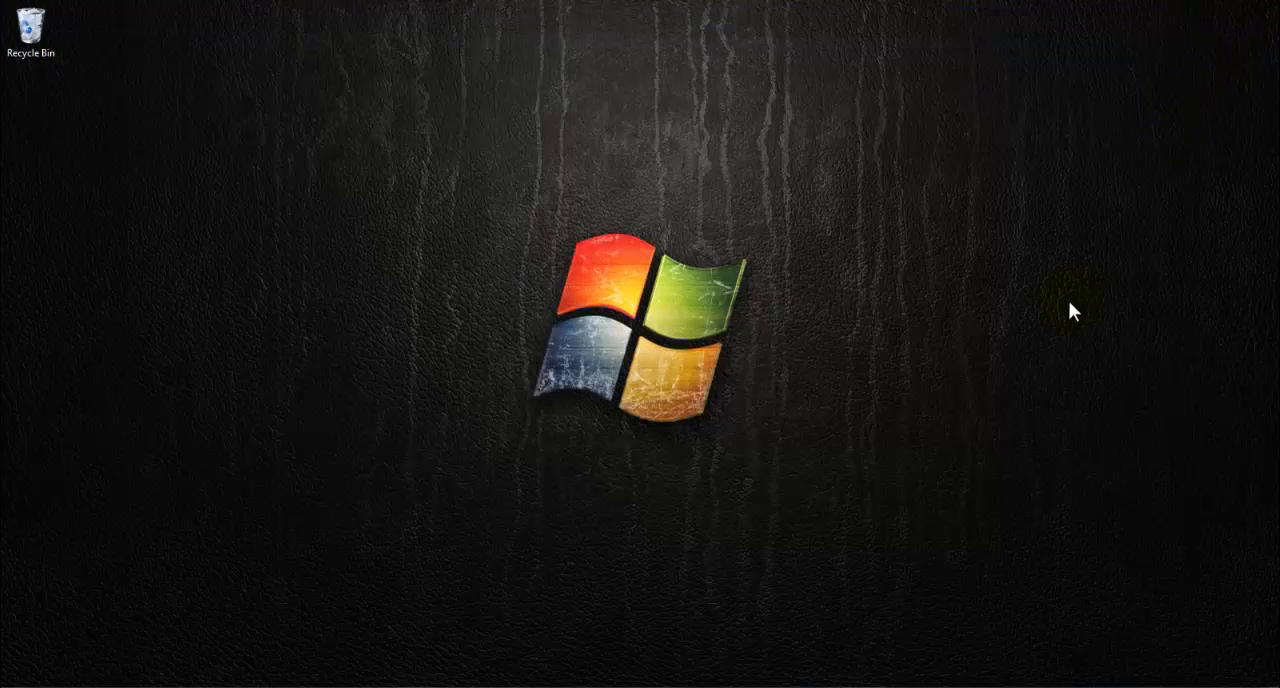